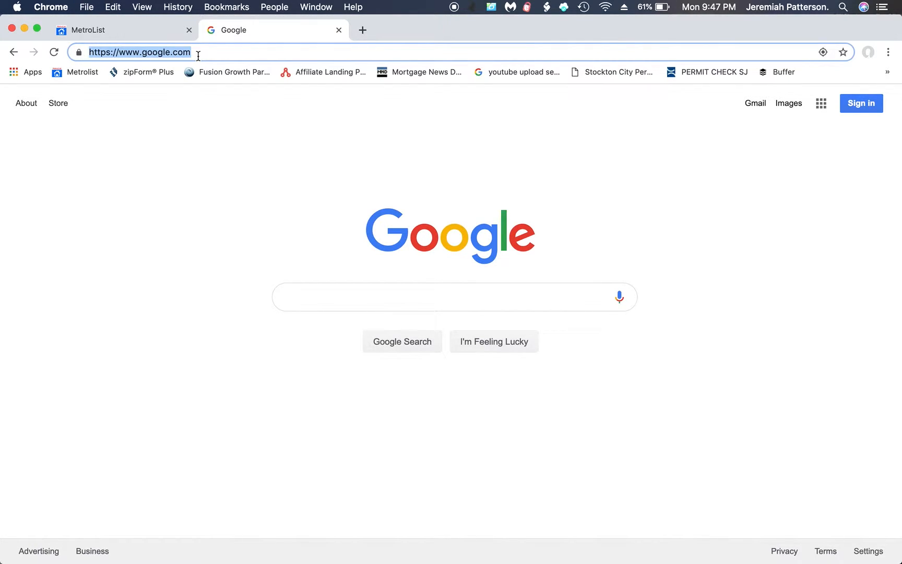
Search Google for 'zipforms car'.
text(zipforms)
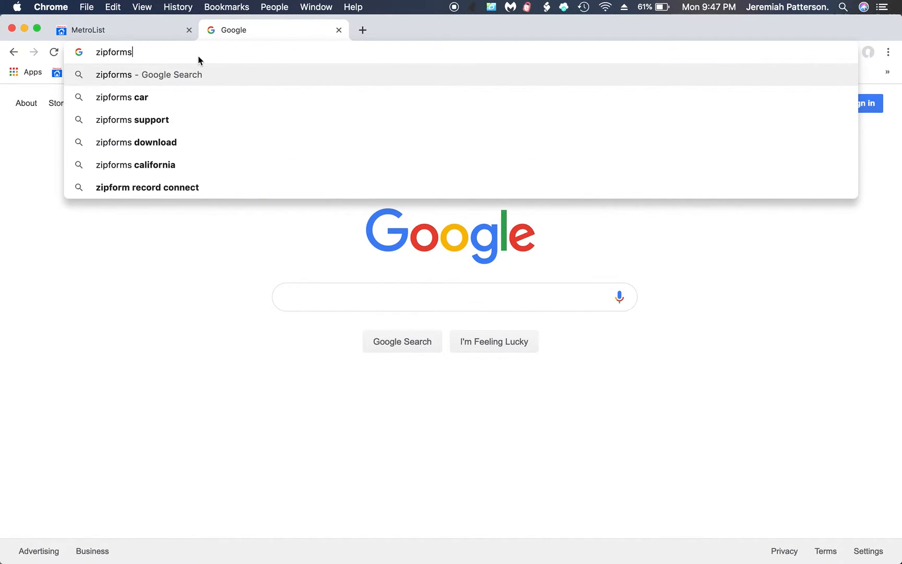
text( car)
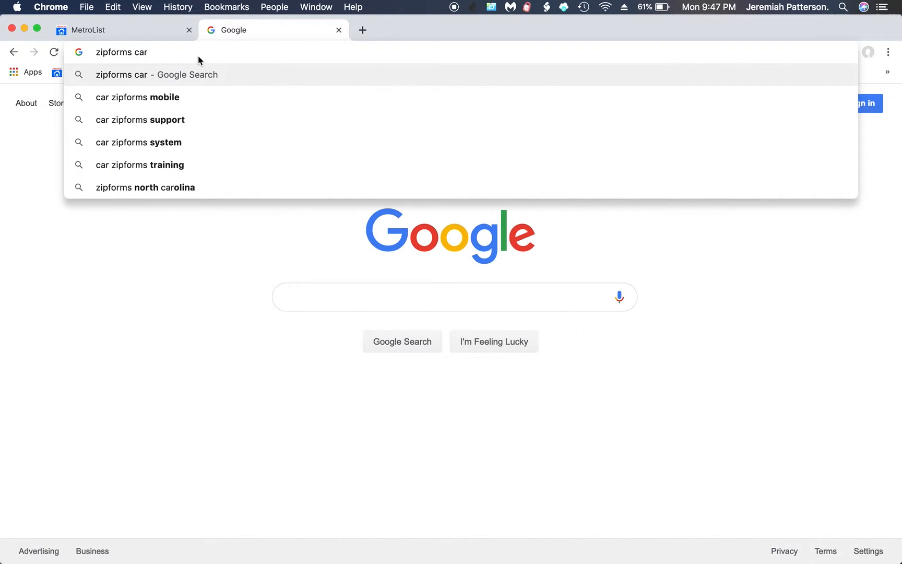
click(138, 74)
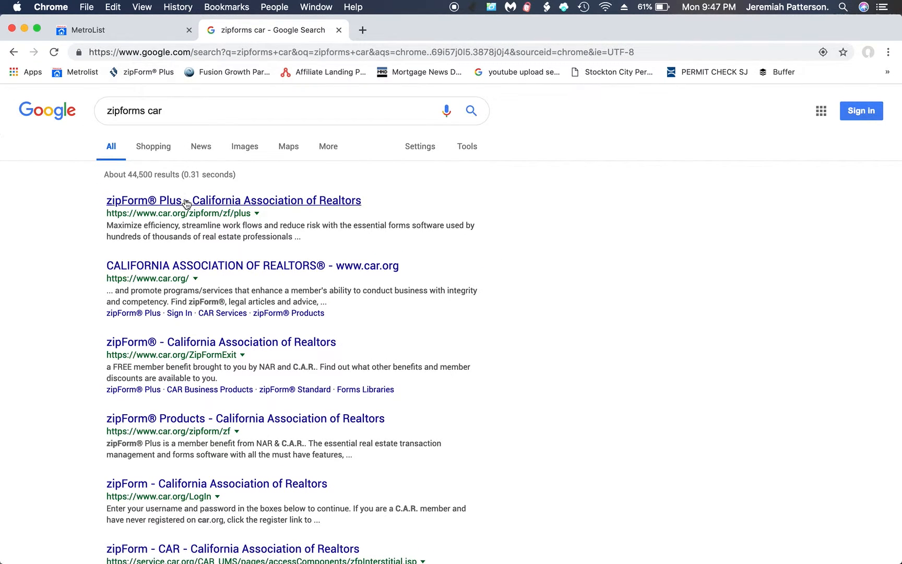
Open the car.org zipForm Plus page, sign in with saved member credentials, and launch zipForm Plus access.
click(180, 206)
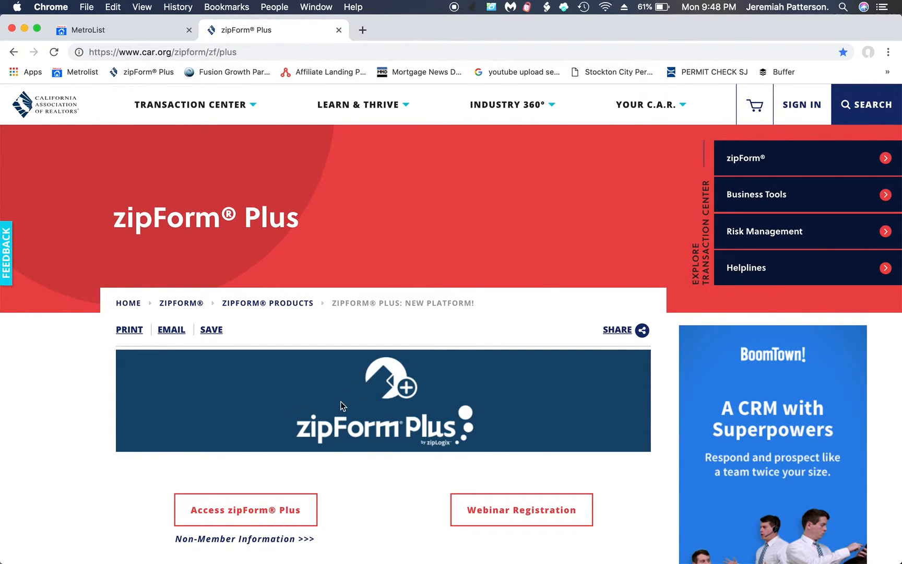
click(797, 112)
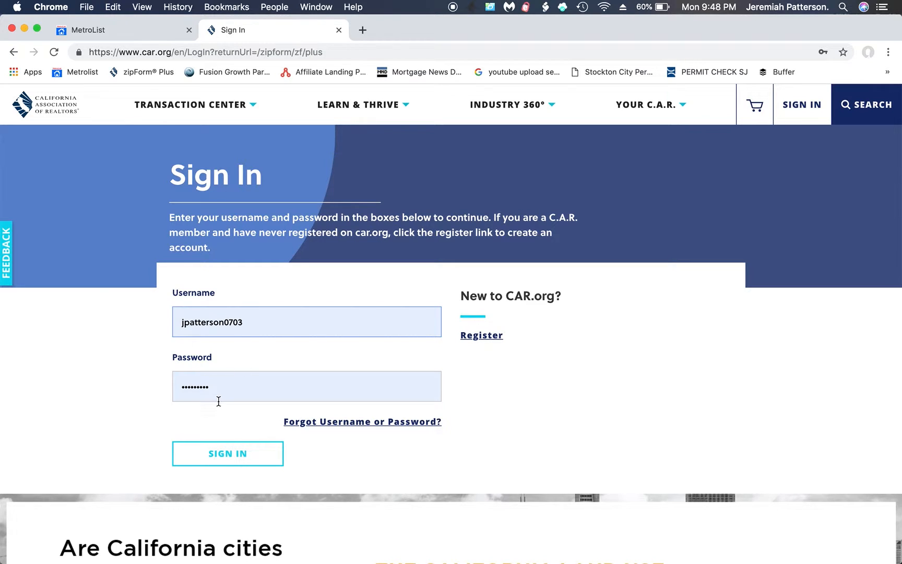
click(221, 453)
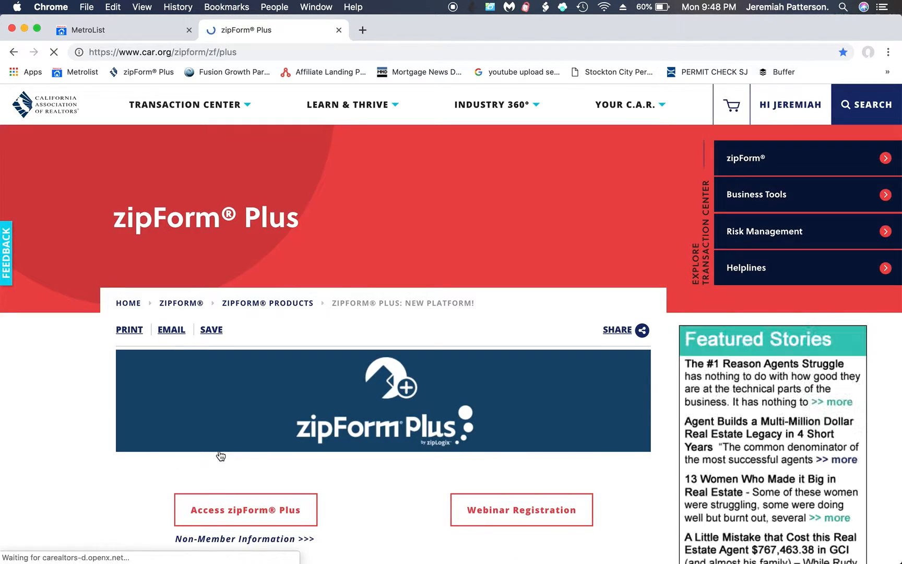
scroll(221, 456, down, 3)
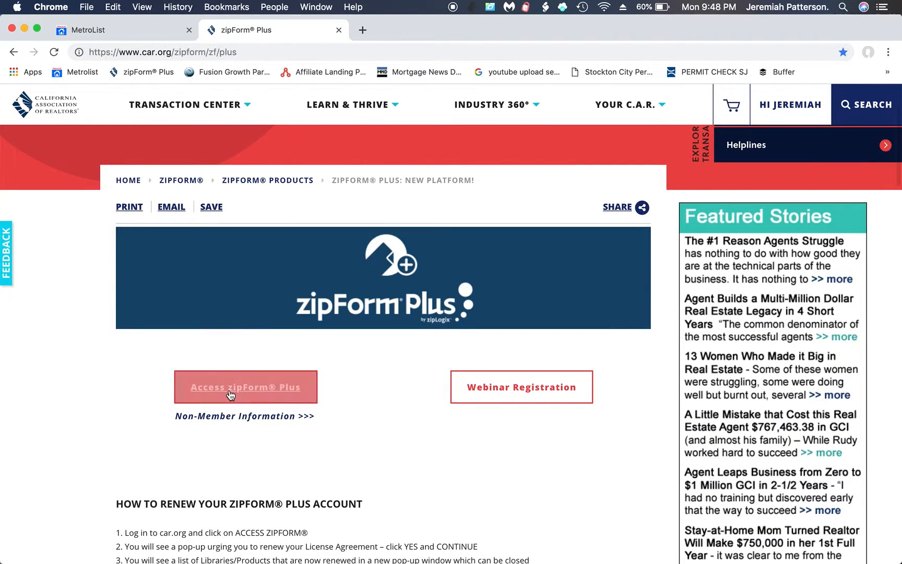
click(230, 392)
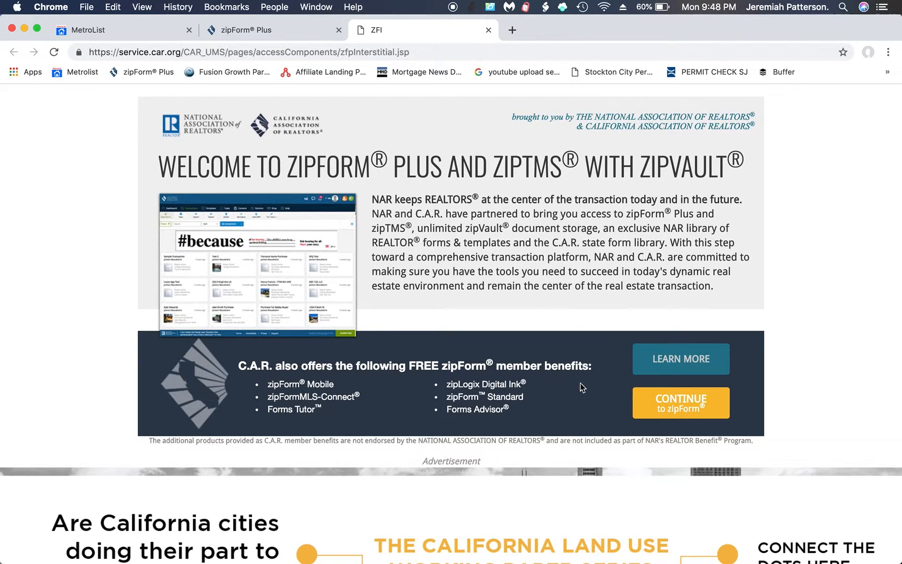
Continue into zipForm Plus and view the six saved listing and purchase templates.
click(658, 398)
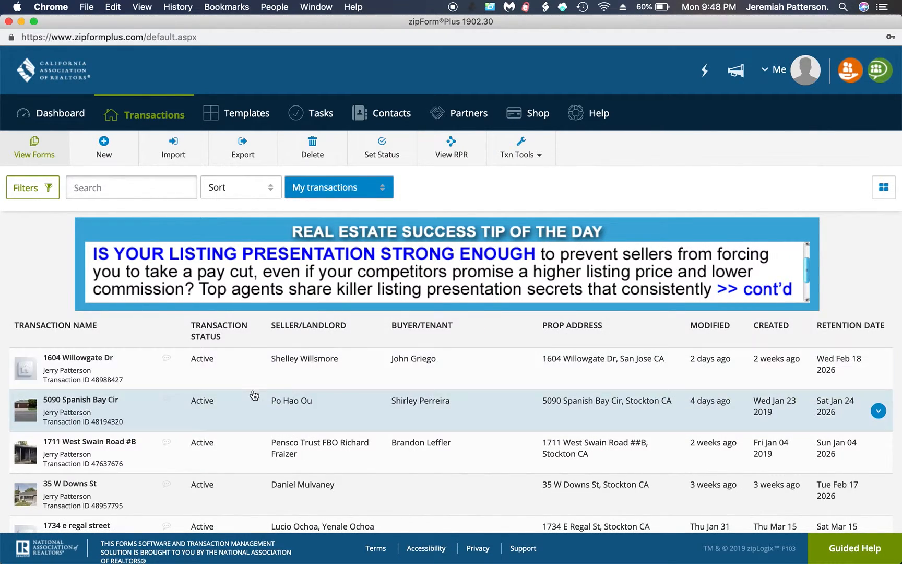
click(243, 116)
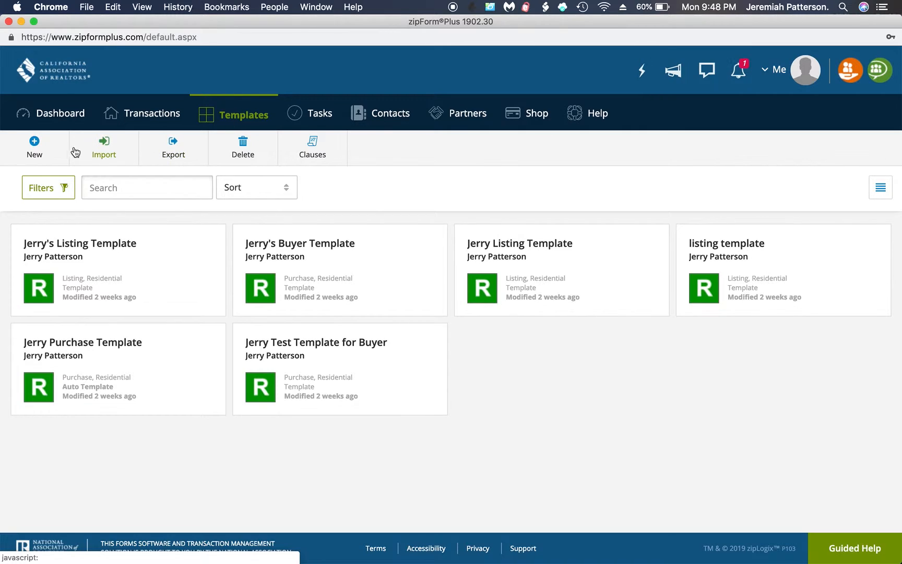
Create and save a Purchase or Offer template with the suggested name and Residential property type.
click(35, 143)
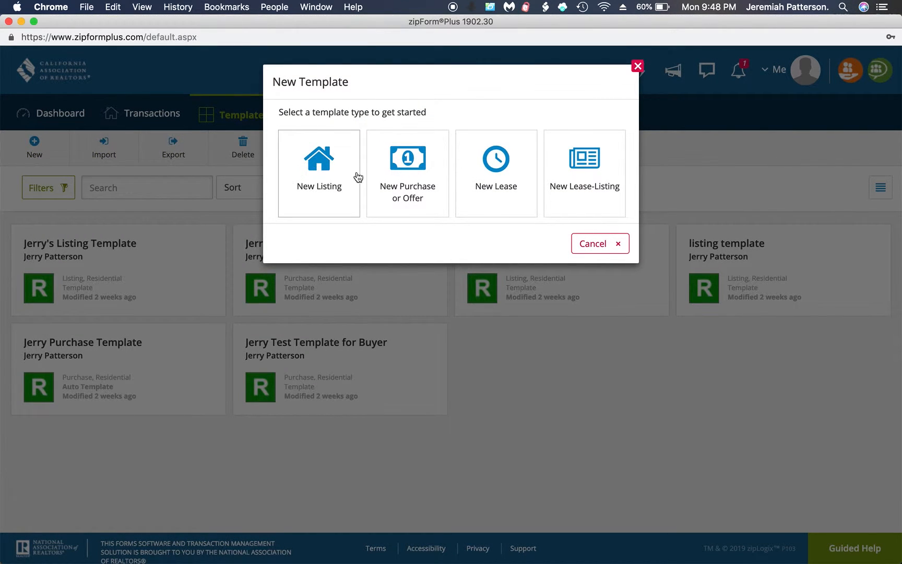
click(397, 174)
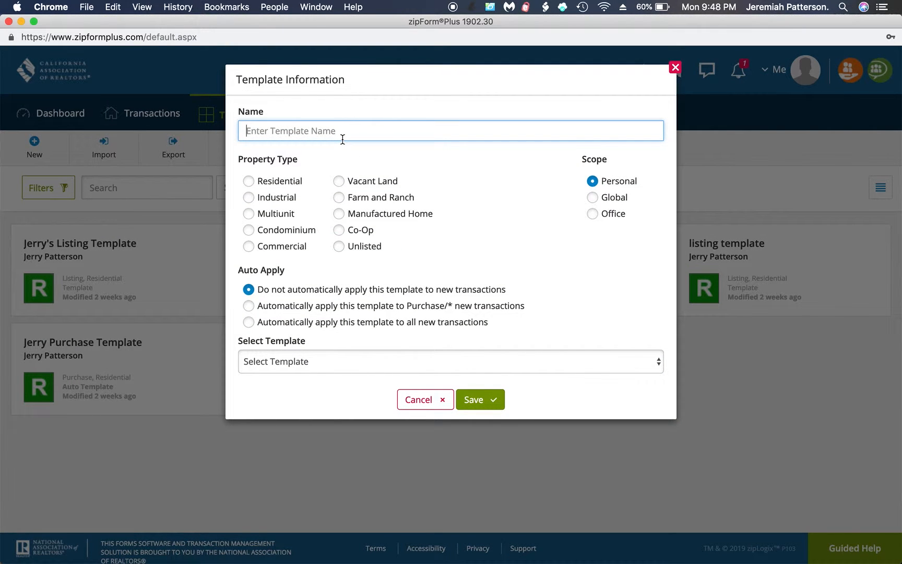
text(Jerry Purchase Template)
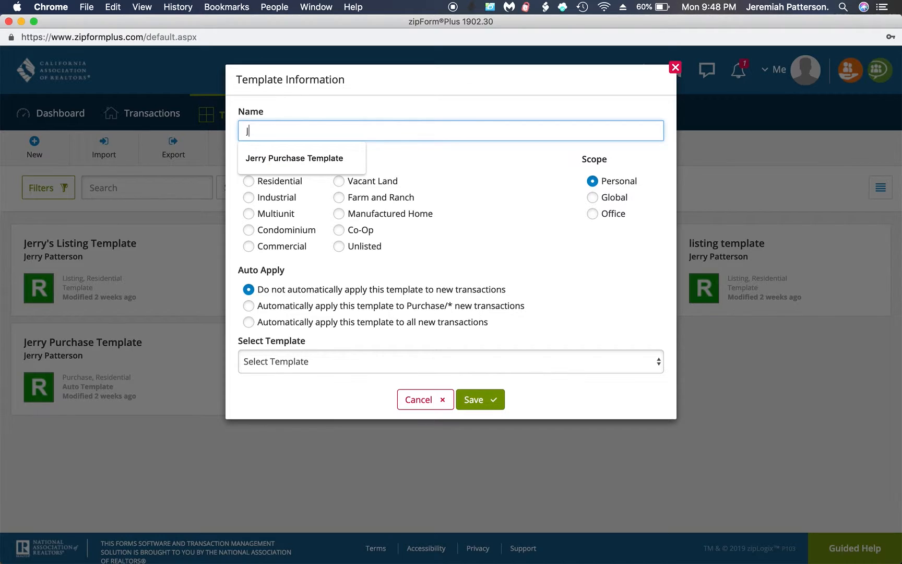
click(292, 157)
click(250, 182)
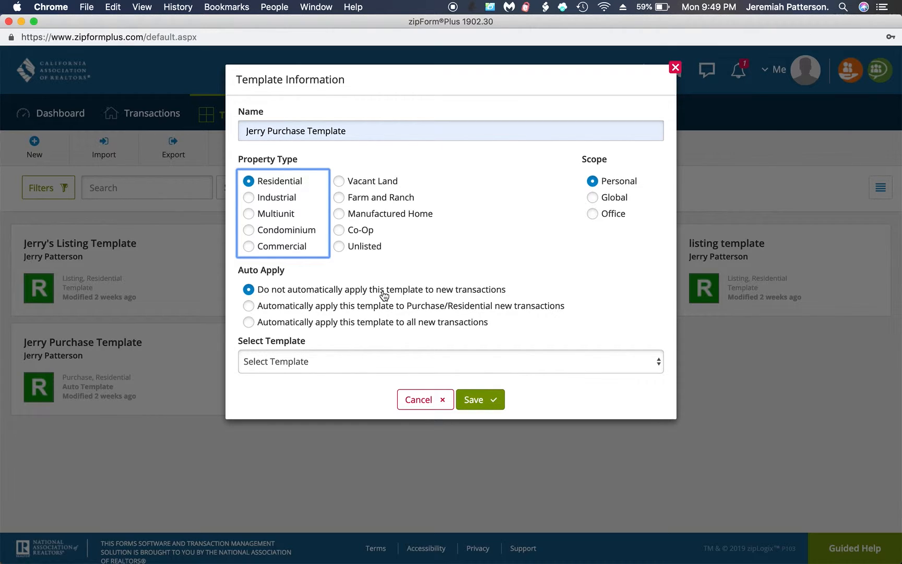
click(478, 400)
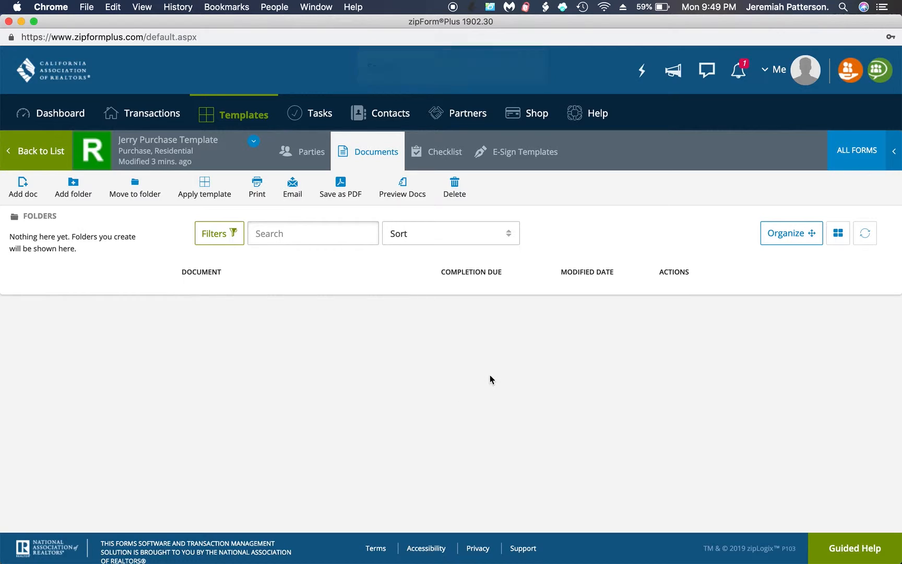
Search the form libraries for 'co' and add the .Cover Sheet form as the first document.
click(850, 156)
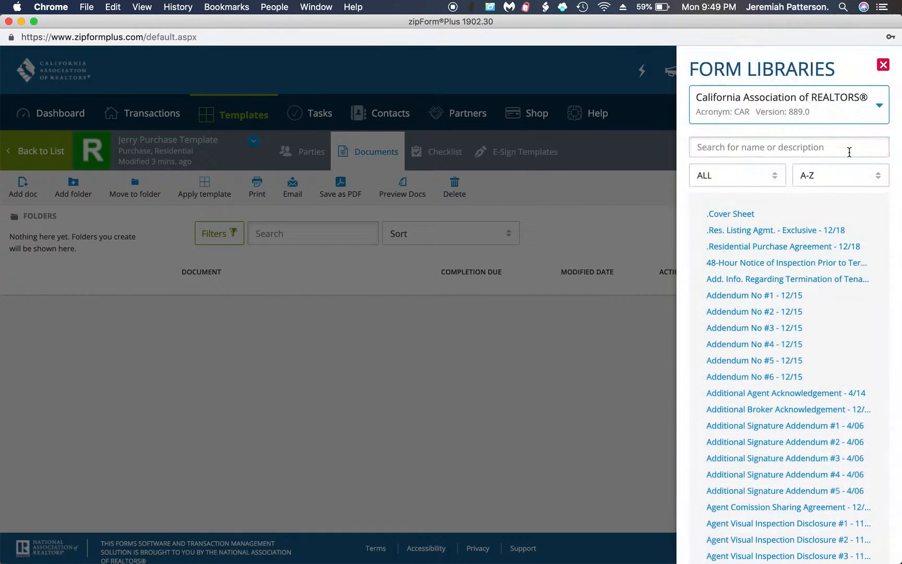
click(744, 146)
text(cover)
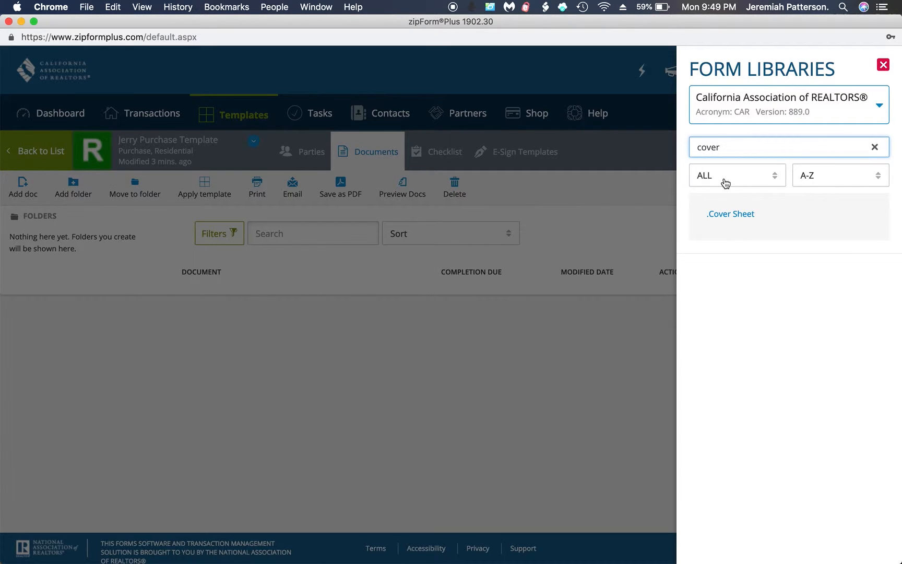
click(729, 214)
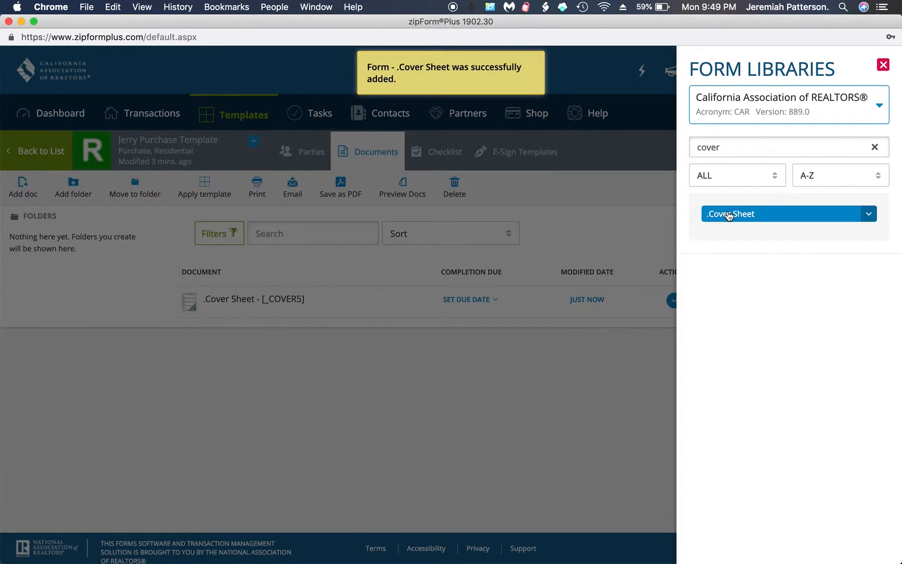
click(543, 382)
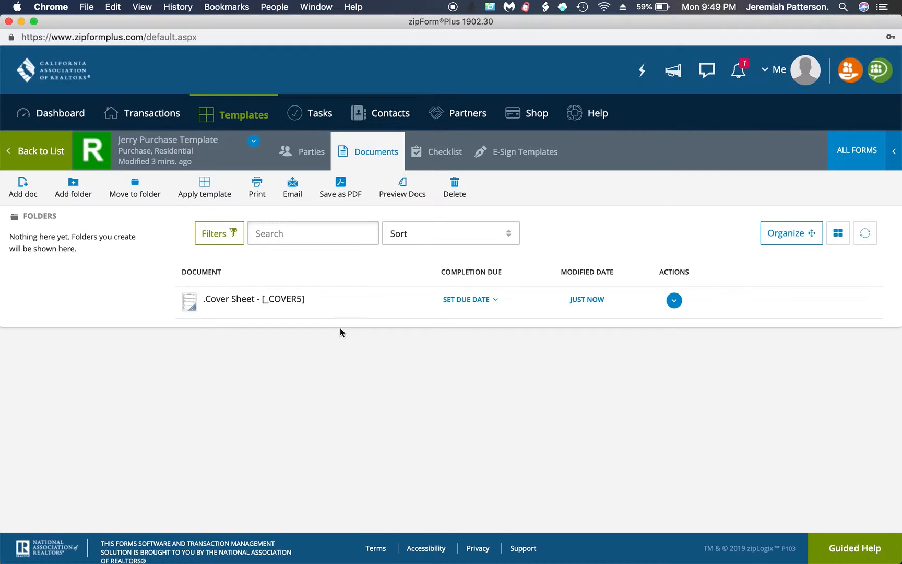
Open the .Cover Sheet and scroll through its empty buyer, seller, property, escrow and broker fields.
click(253, 300)
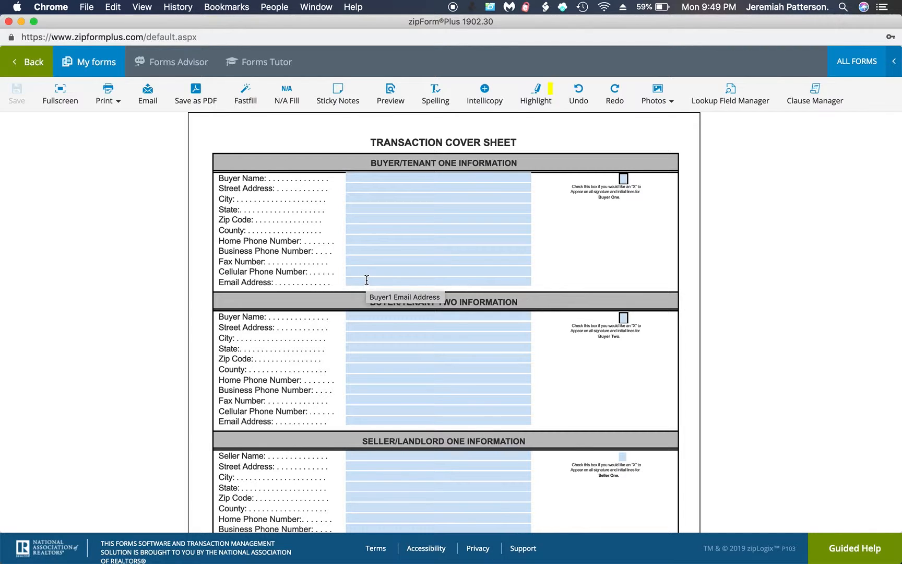
scroll(367, 280, down, 3)
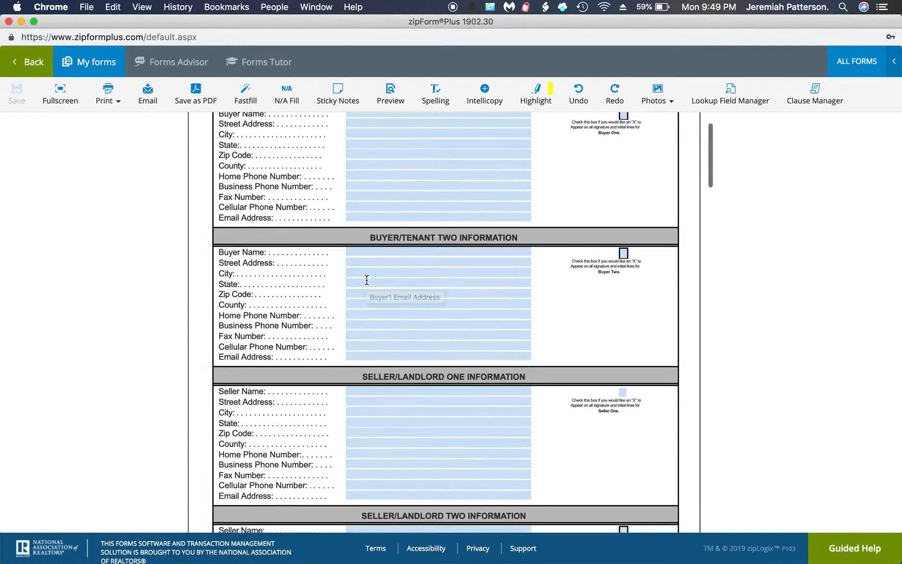
scroll(366, 280, up, 2)
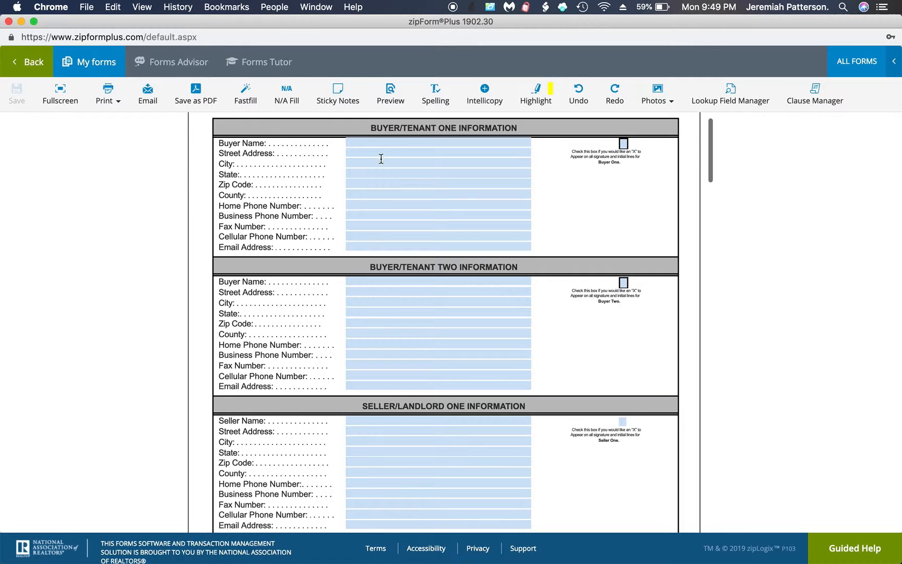
scroll(378, 313, down, 10)
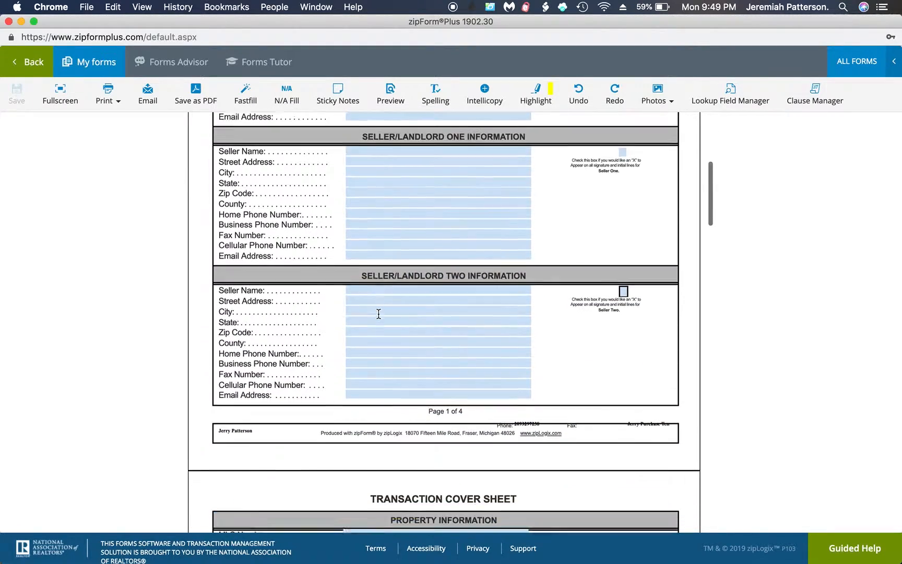
scroll(379, 313, down, 7)
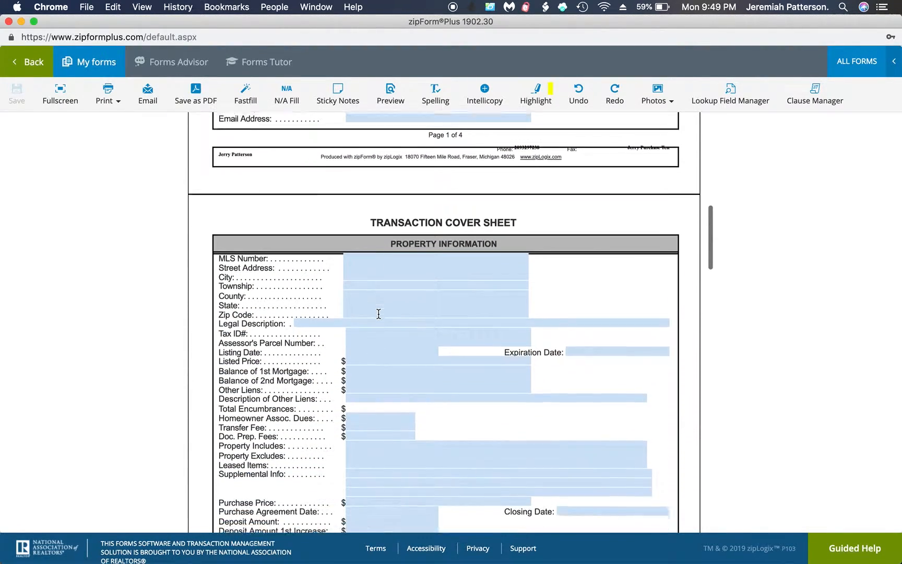
scroll(378, 313, down, 6)
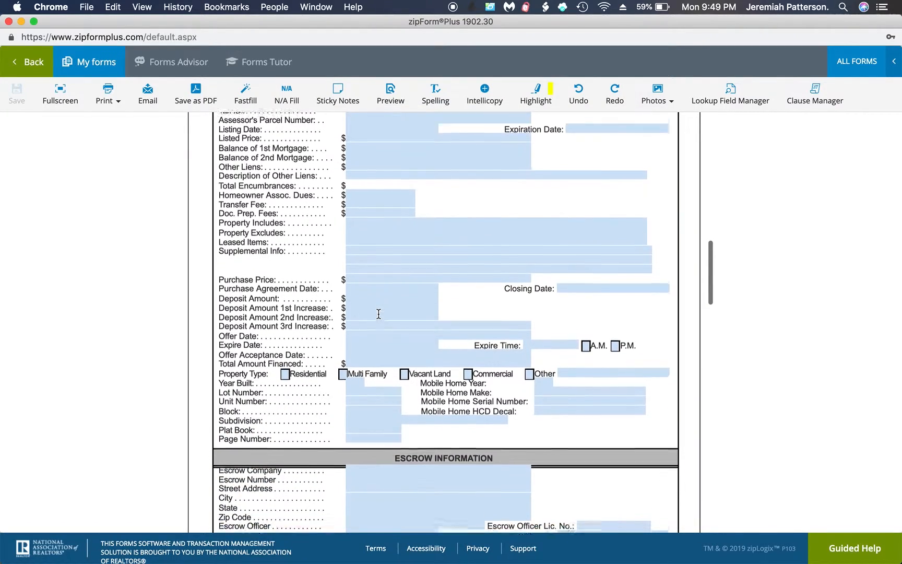
scroll(378, 313, down, 8)
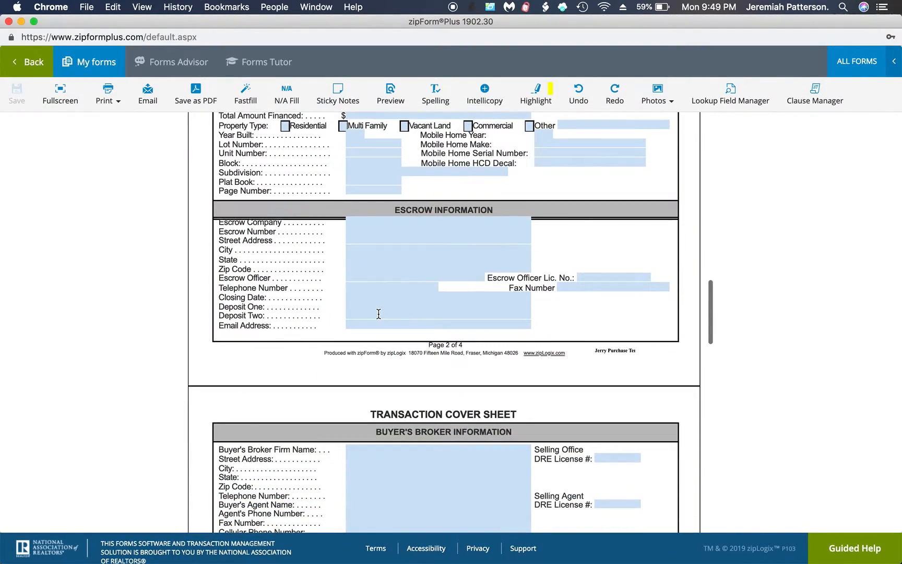
scroll(378, 313, down, 2)
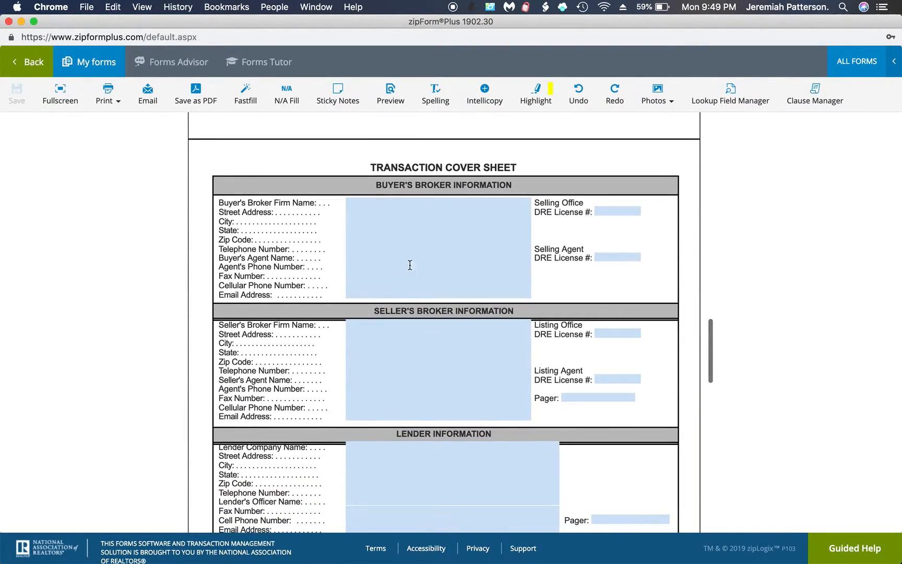
Set the buyer's broker firm to Cornerstone Real Estate Group and enter its office street, city, state and zip.
click(374, 201)
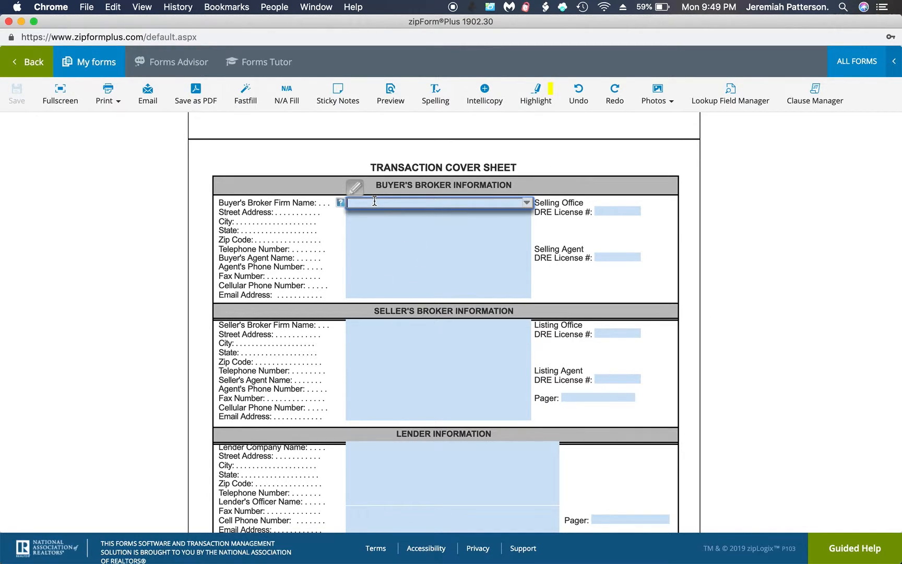
click(374, 200)
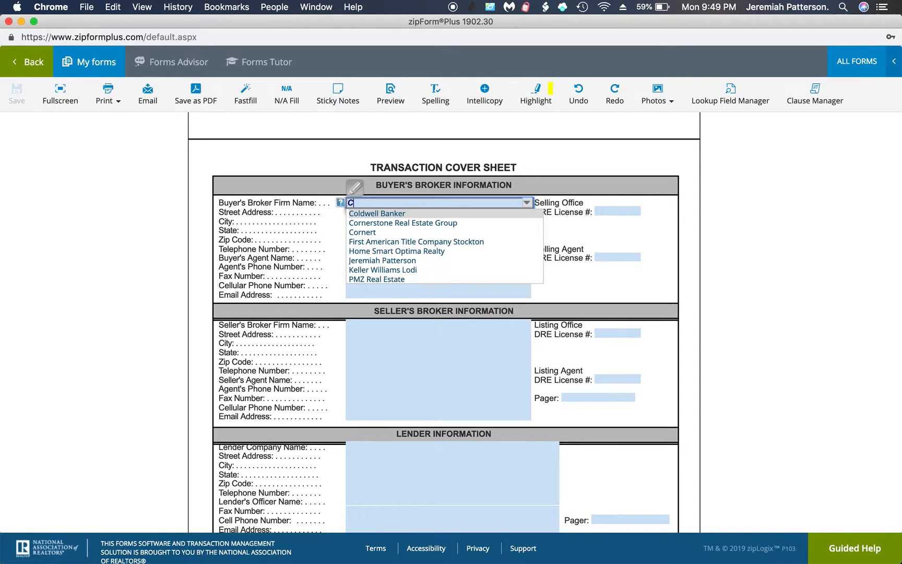
click(384, 222)
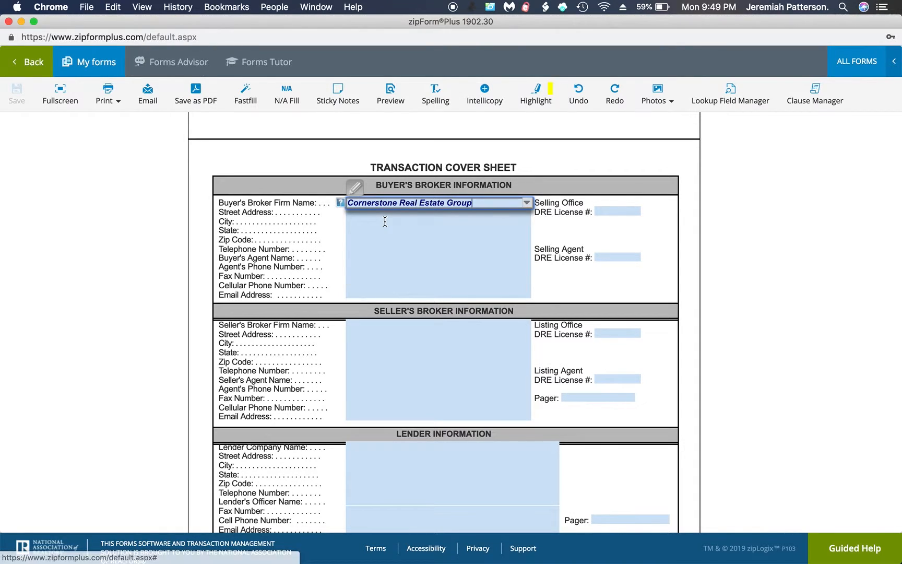
click(372, 212)
text(611)
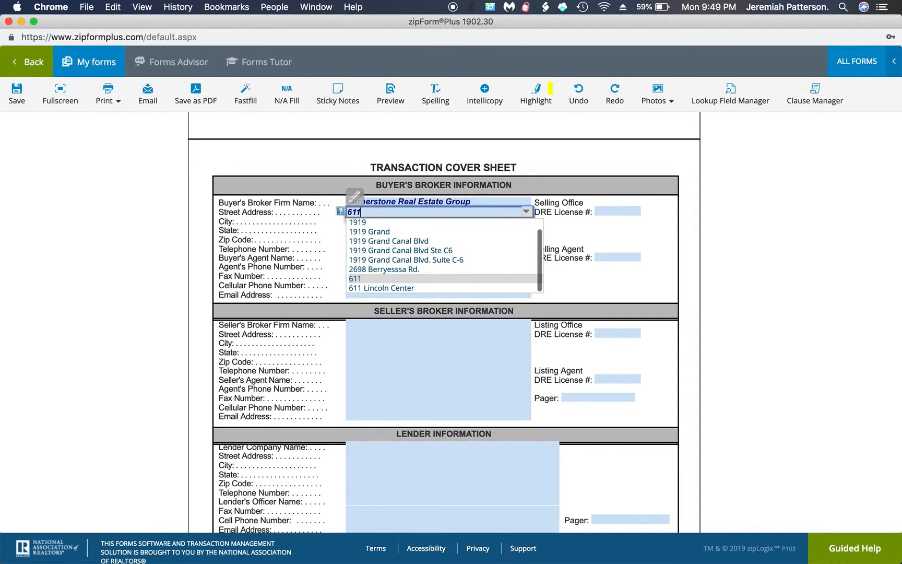
text( Lin)
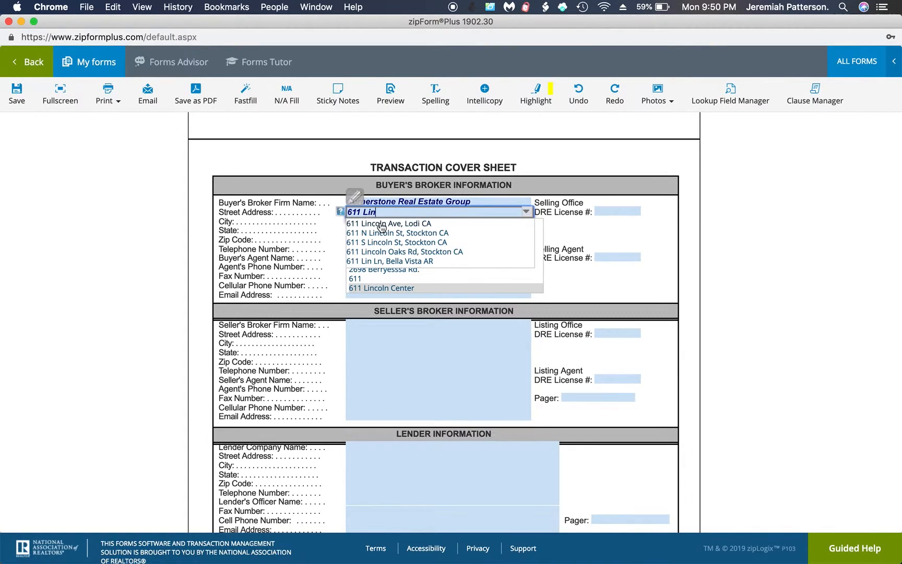
text(coln)
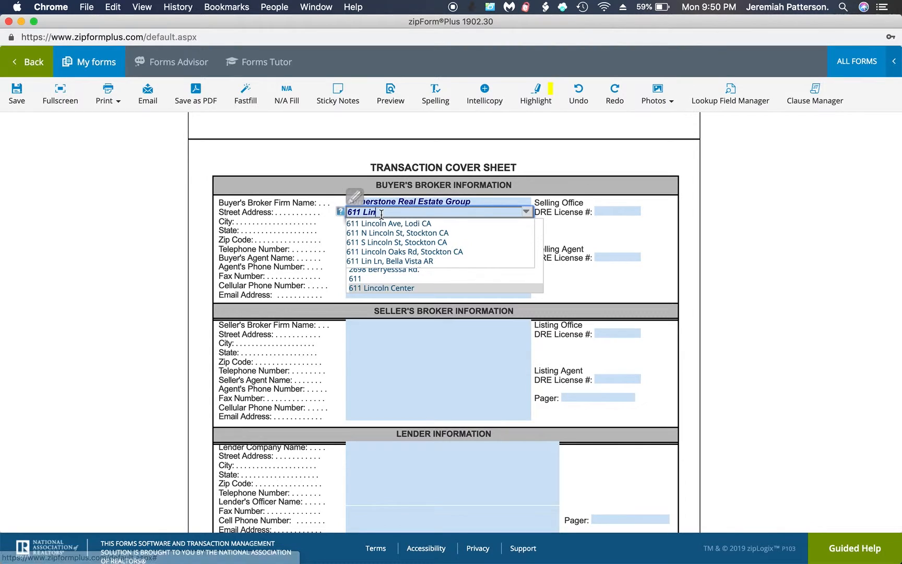
text( Center)
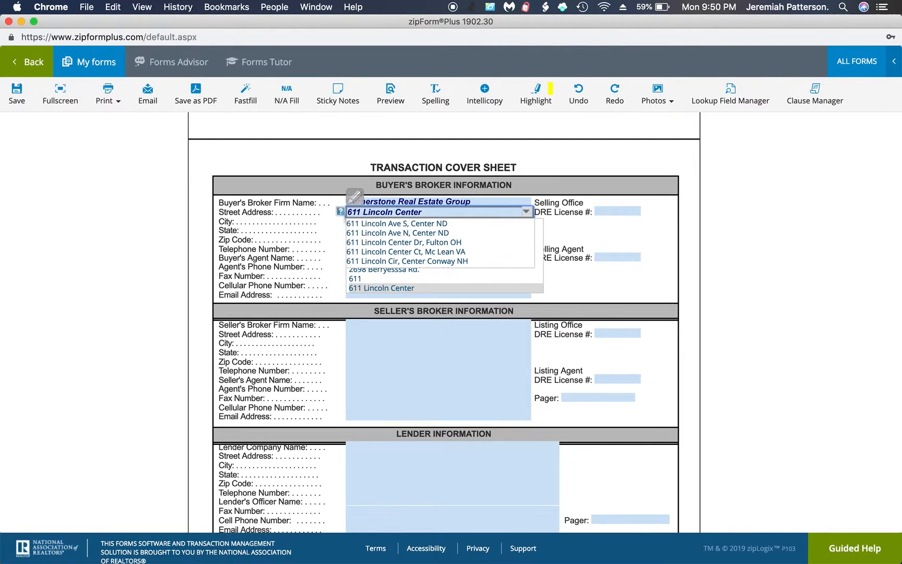
click(327, 220)
click(362, 218)
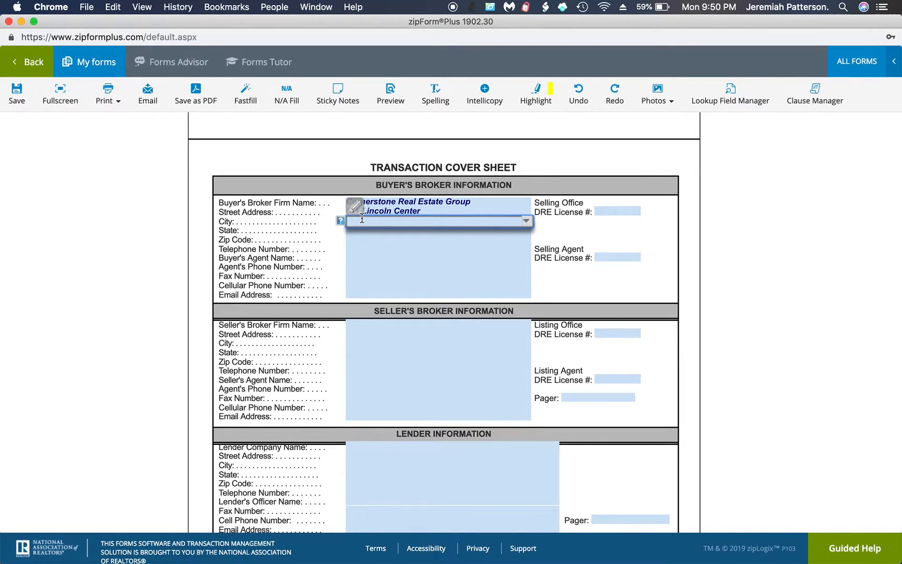
text(Stockton)
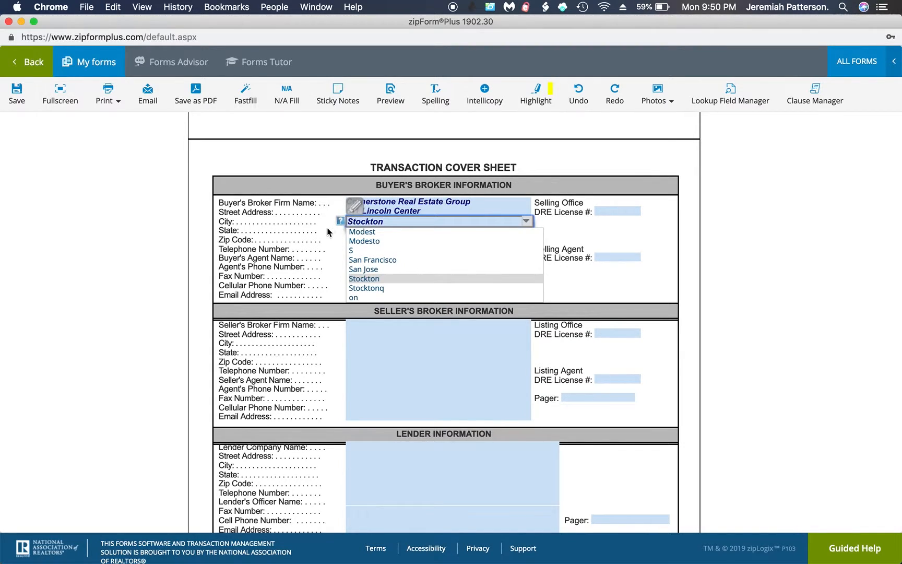
key(Tab)
text(CA)
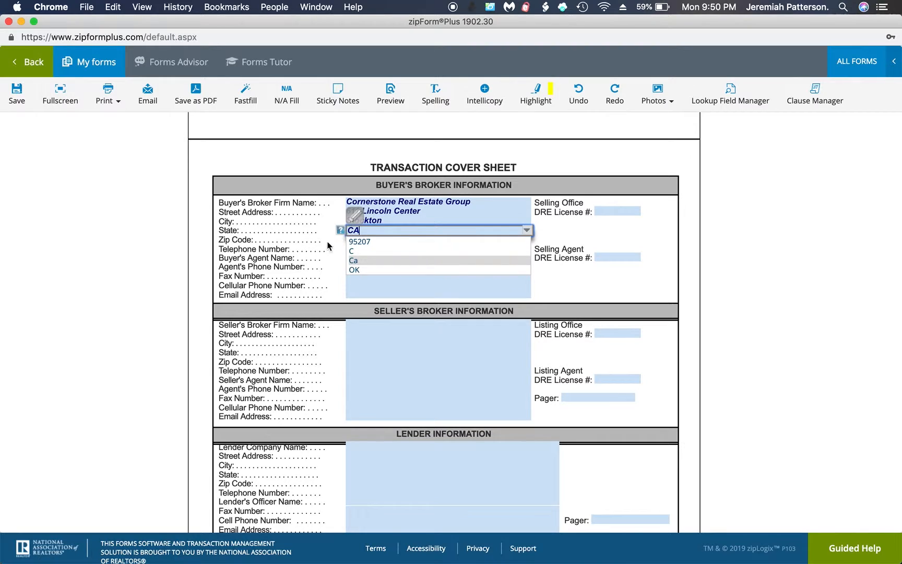
click(328, 243)
click(358, 238)
text(95207)
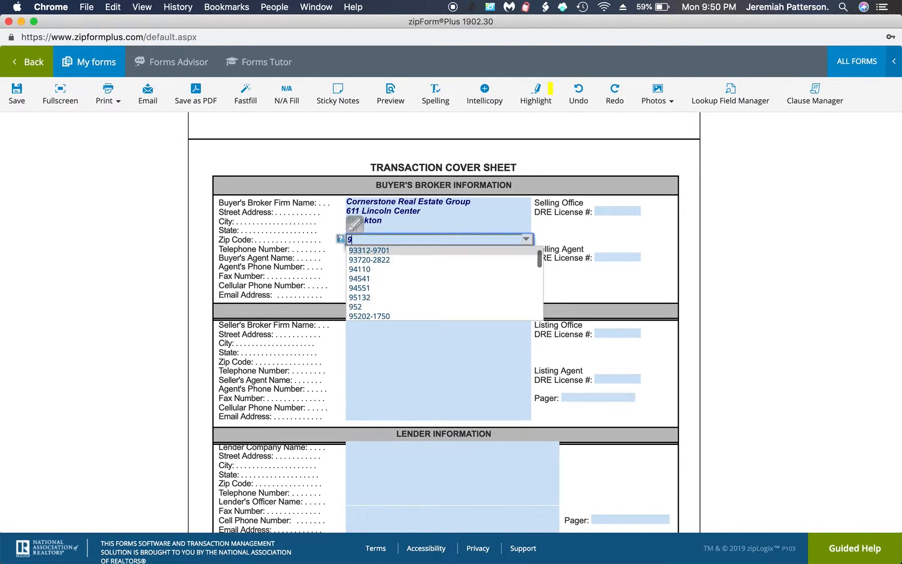
click(313, 247)
Enter the office phone, buyer's agent name, agent phone, fax, cell number and e-mail address.
click(358, 249)
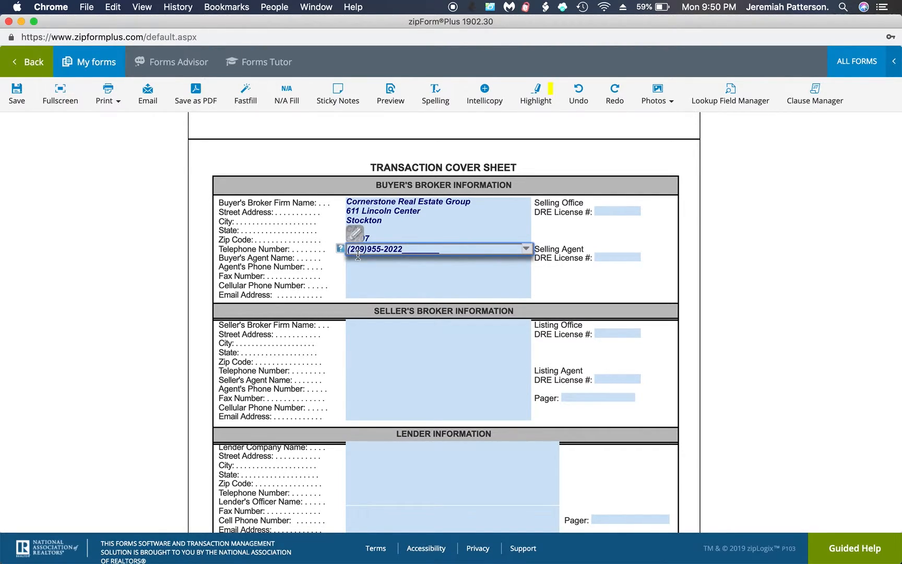
key(Tab)
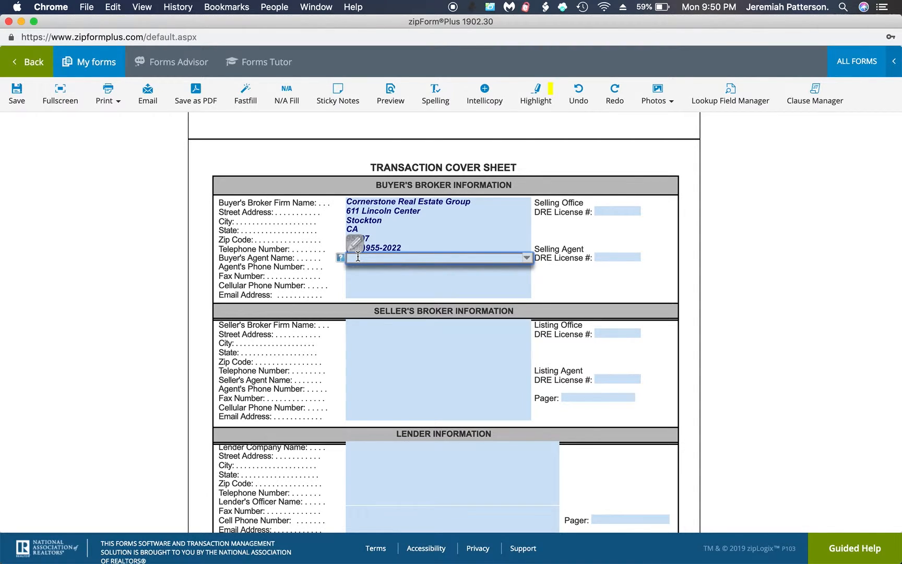
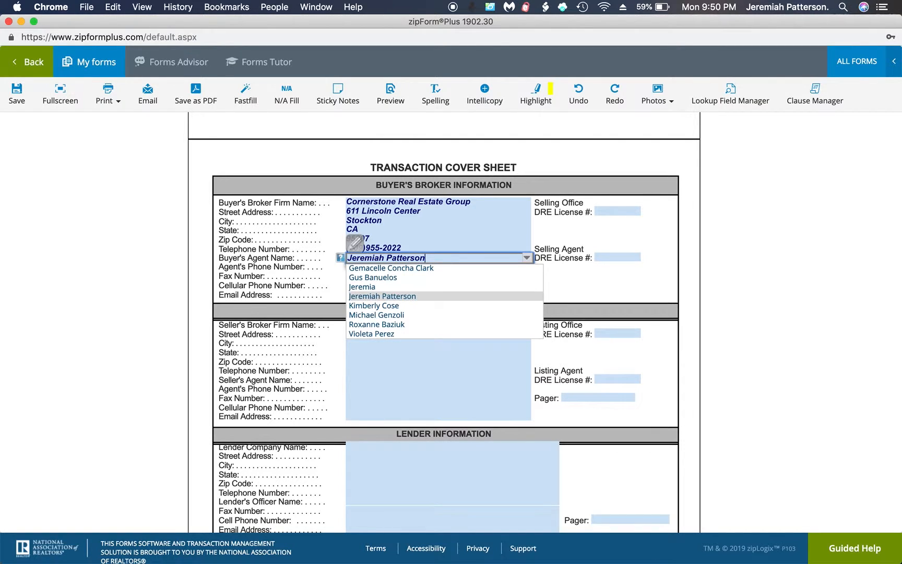
key(Tab)
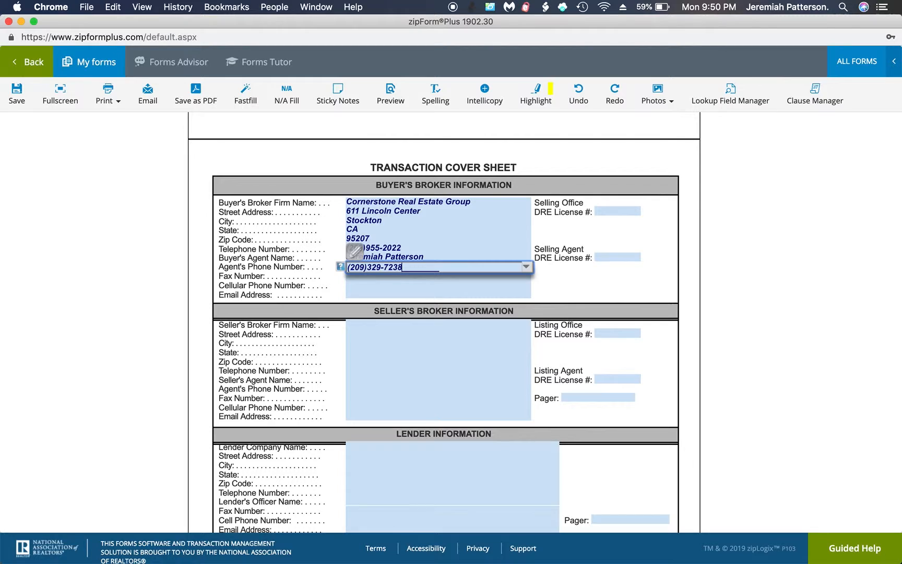
key(Tab)
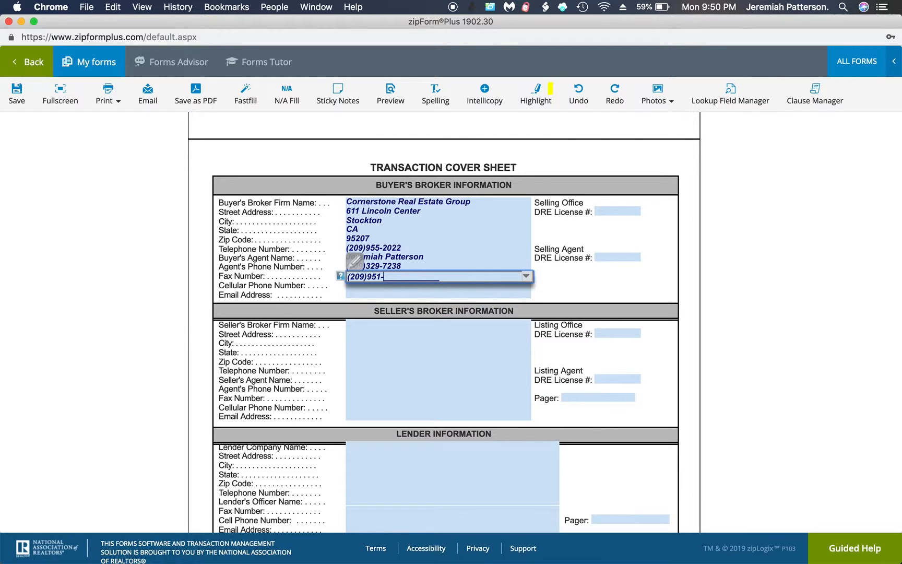
click(527, 276)
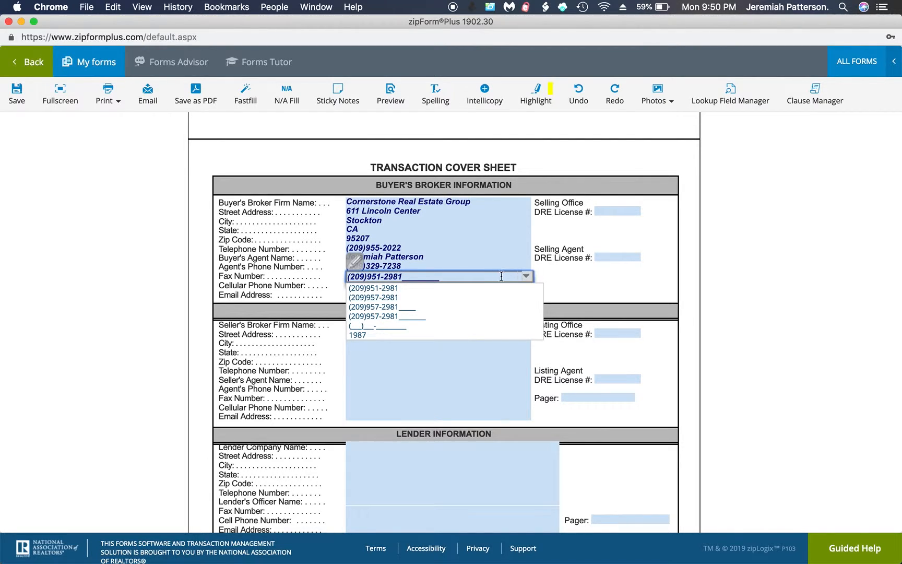
click(411, 298)
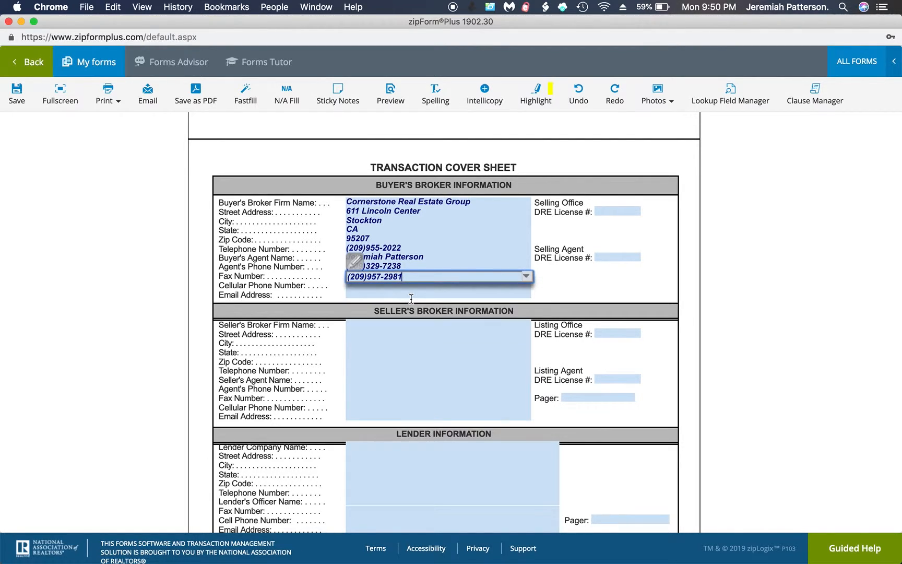
click(372, 284)
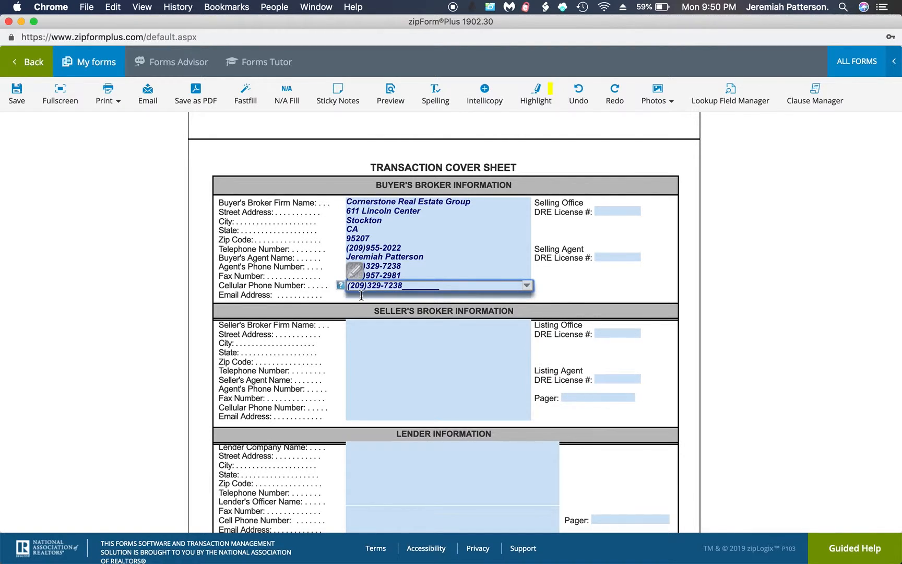
click(361, 295)
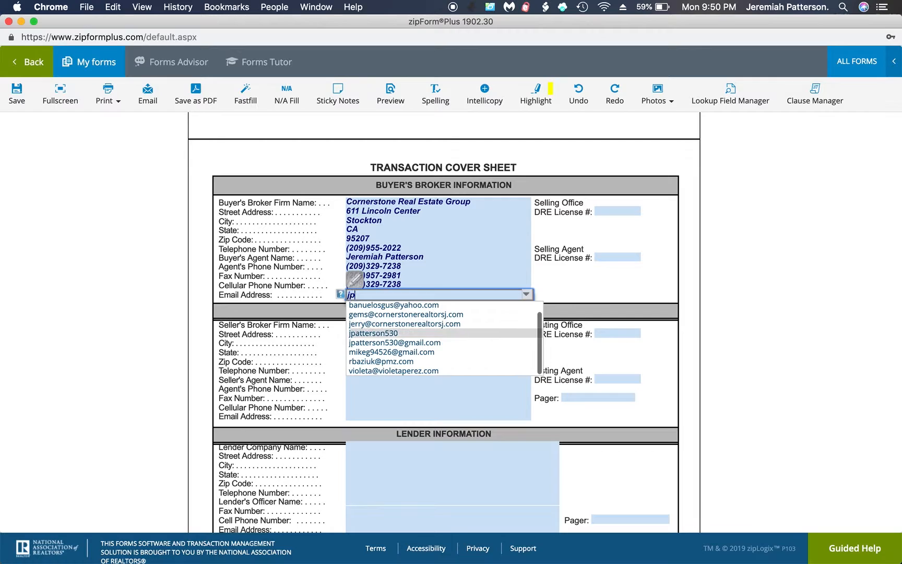
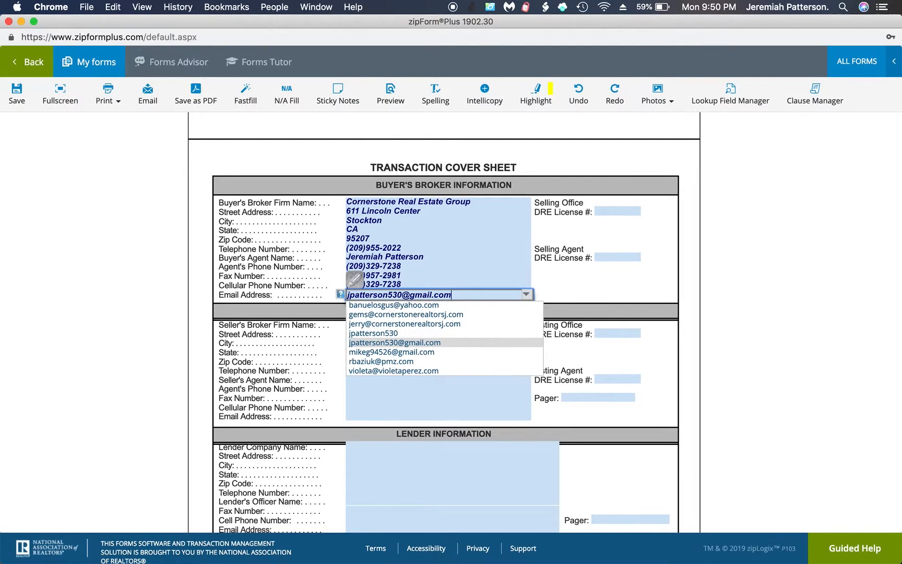
Fill in the Selling Agent and Selling Office DRE license numbers and save the cover sheet.
click(619, 258)
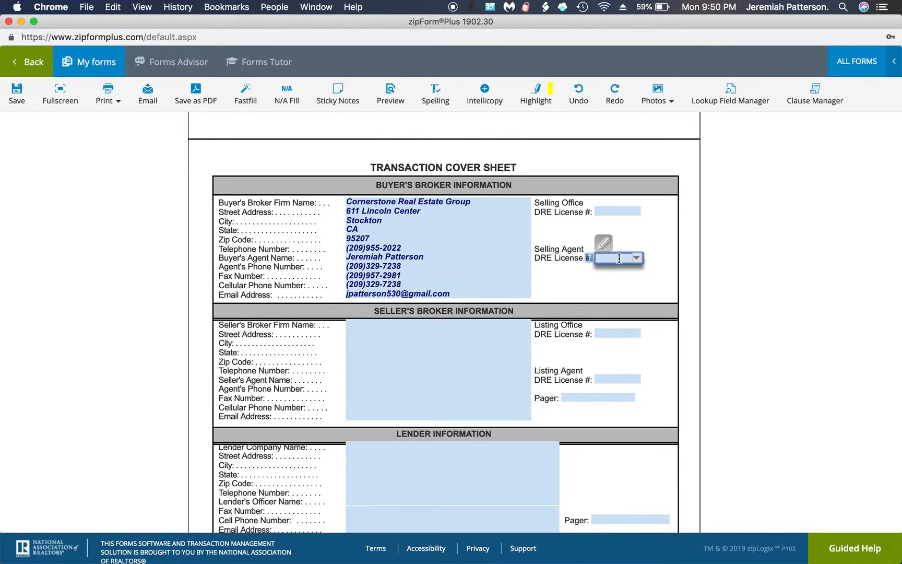
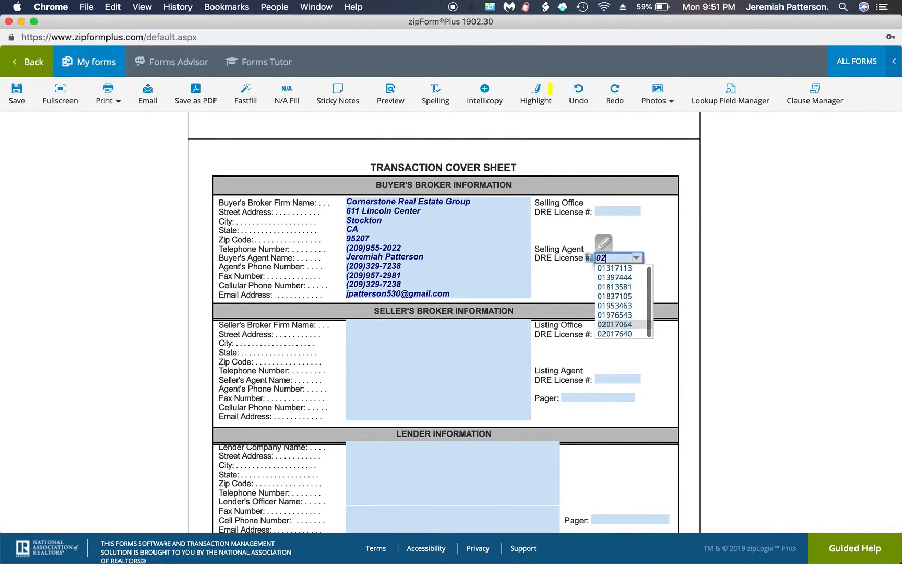
click(625, 212)
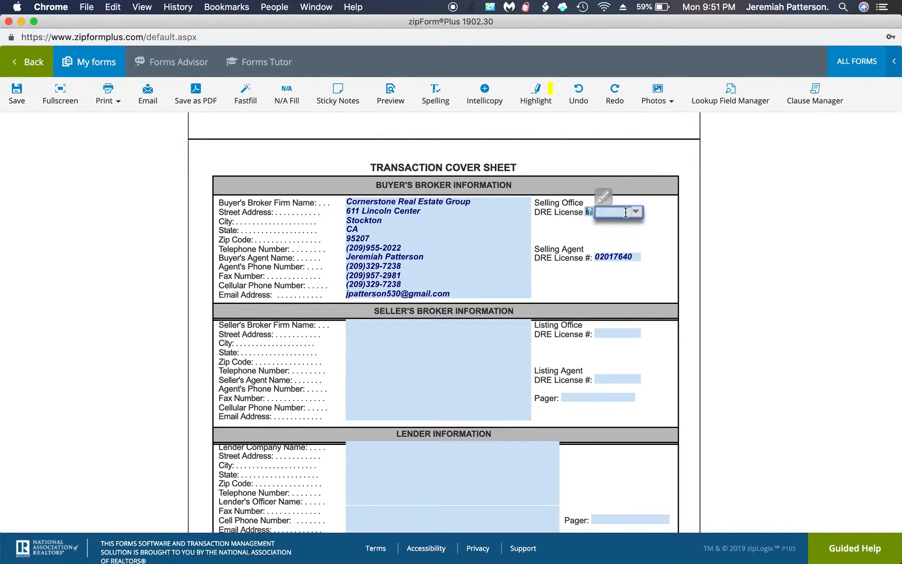
click(636, 212)
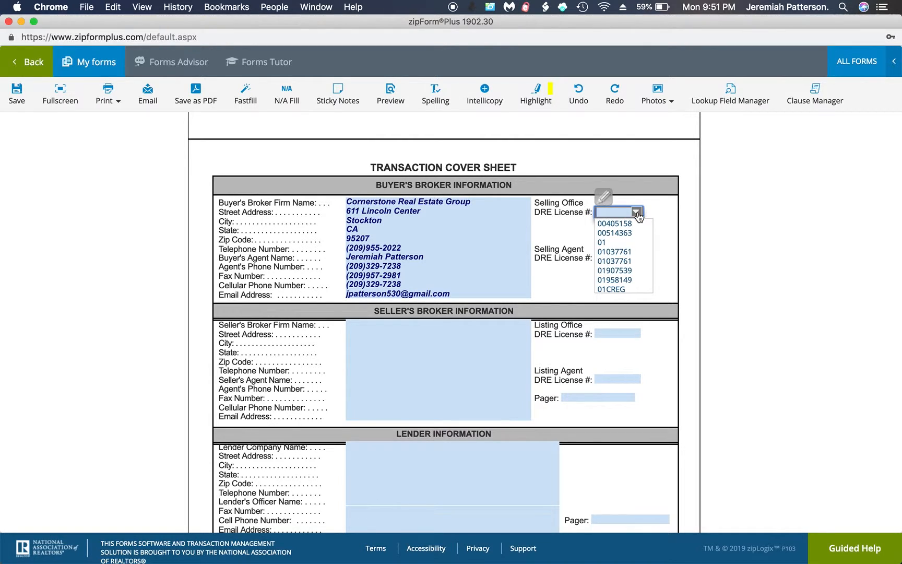
click(626, 251)
click(625, 227)
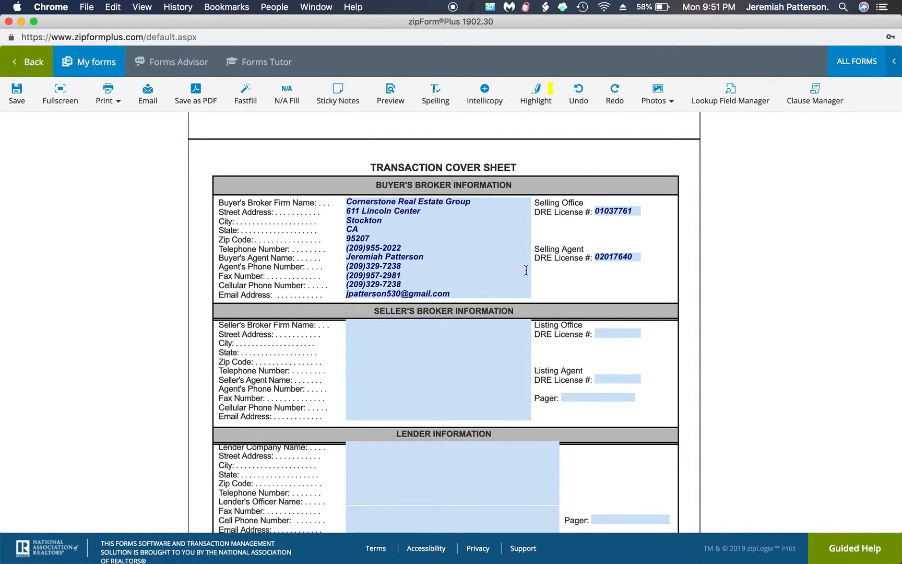
scroll(526, 269, down, 5)
scroll(526, 269, down, 7)
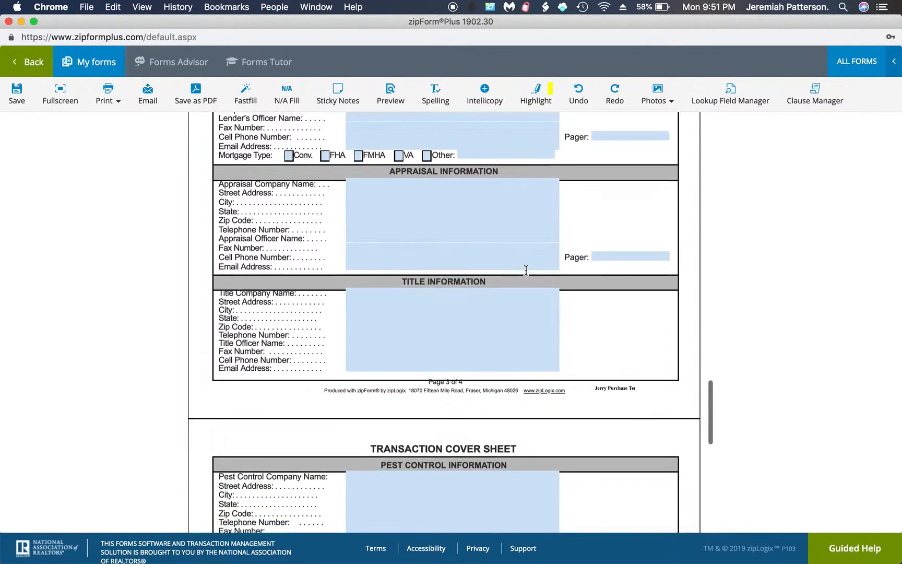
scroll(526, 270, down, 5)
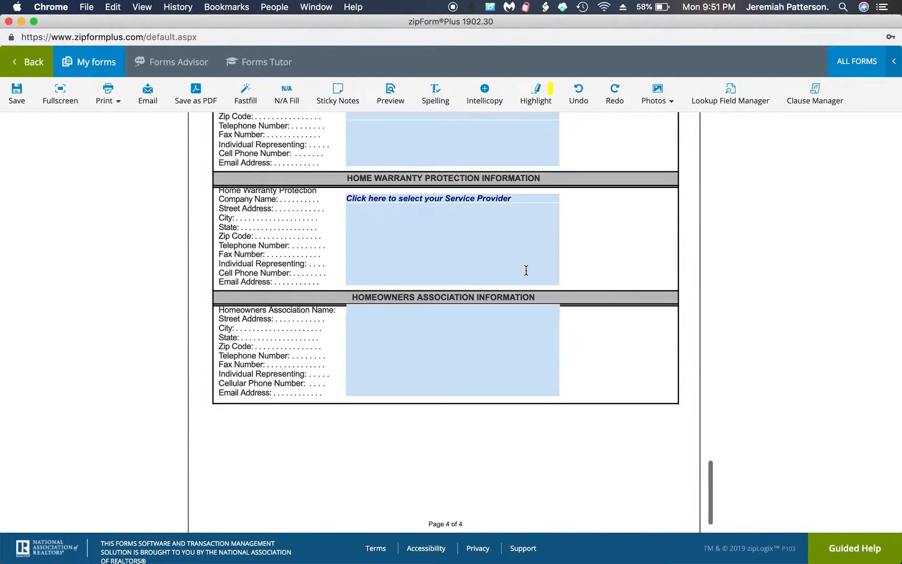
click(19, 99)
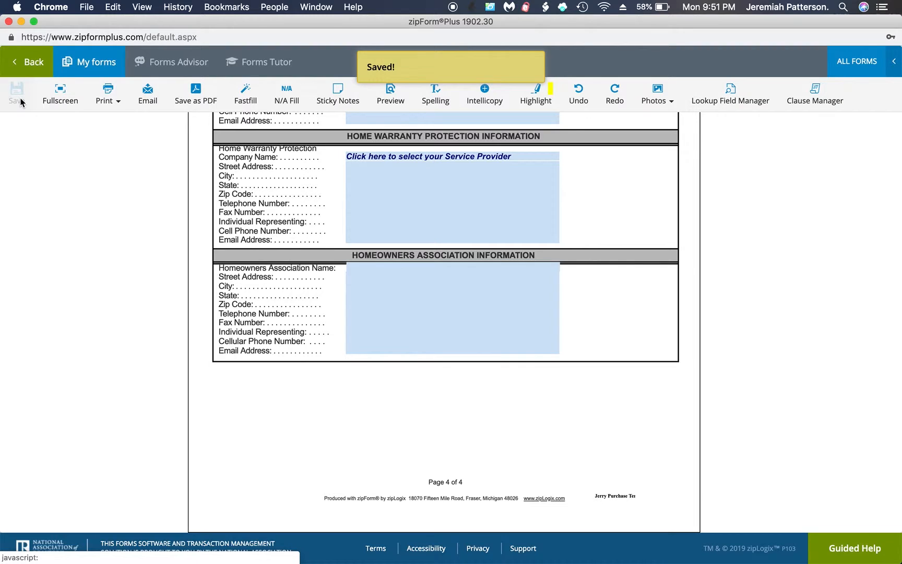
Add the .Residential Purchase Agreement - 12/18 via a 'purch' library search and open it for editing.
click(29, 70)
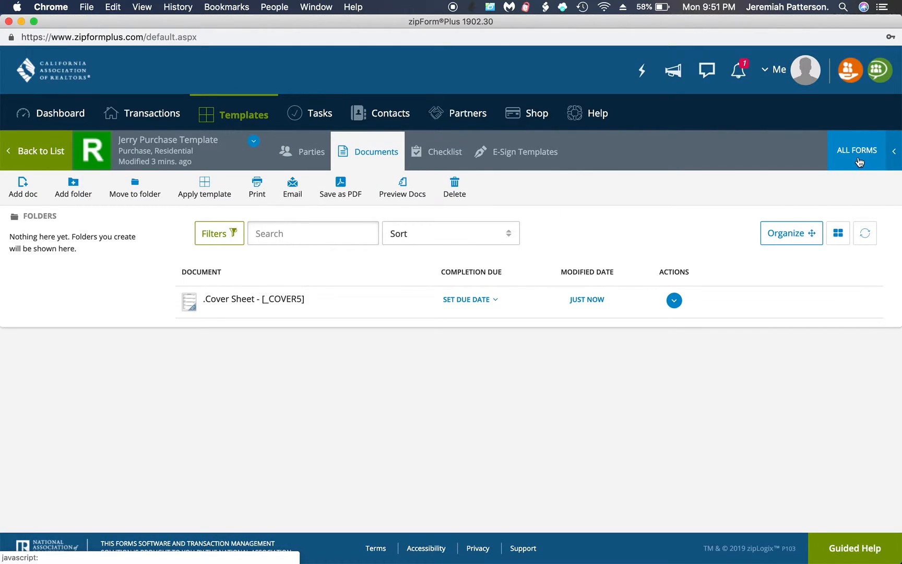
click(858, 156)
click(749, 149)
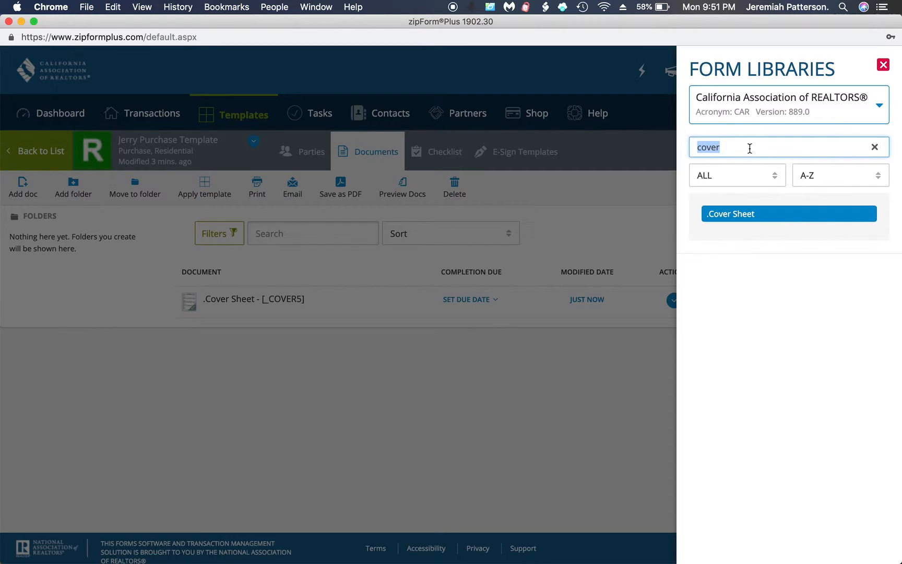
text(puch)
key(BackSpace)
key(BackSpace)
text(rch)
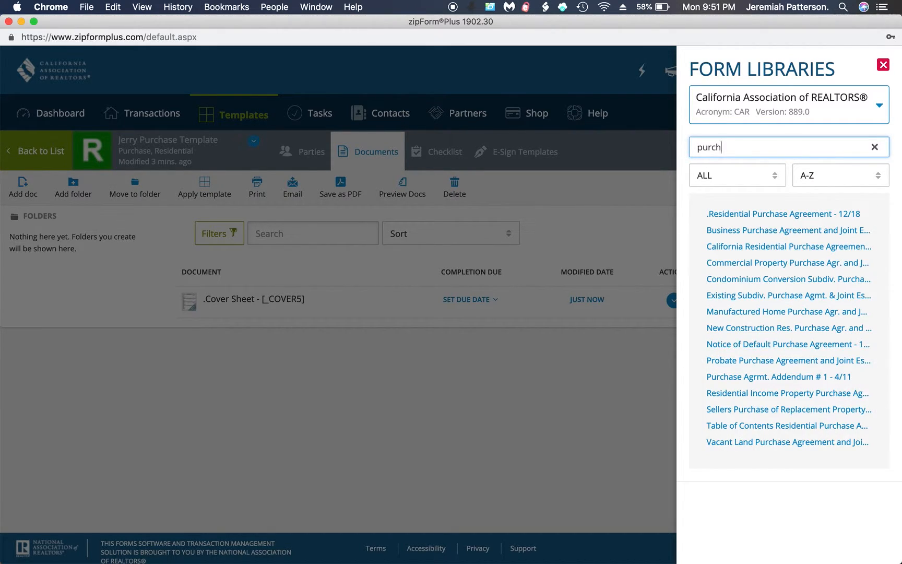
click(772, 215)
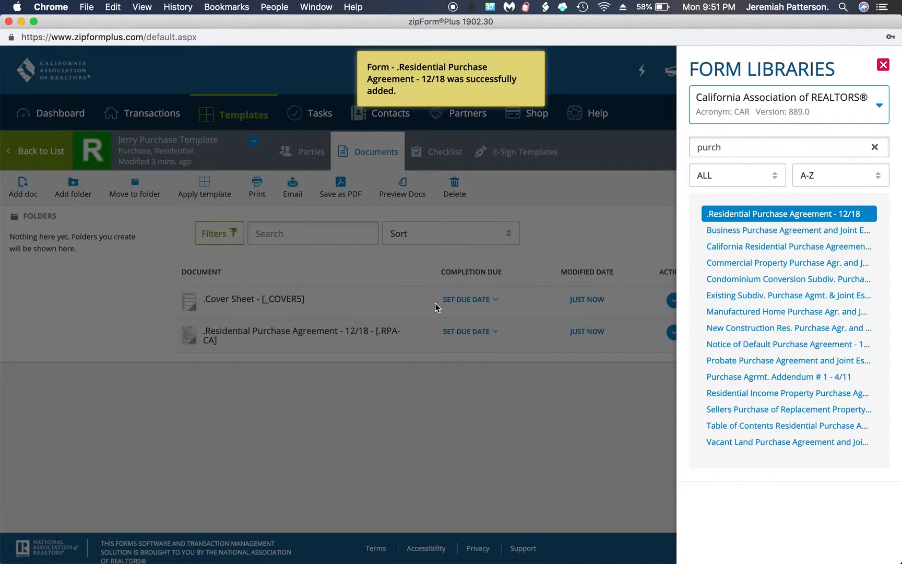
click(328, 371)
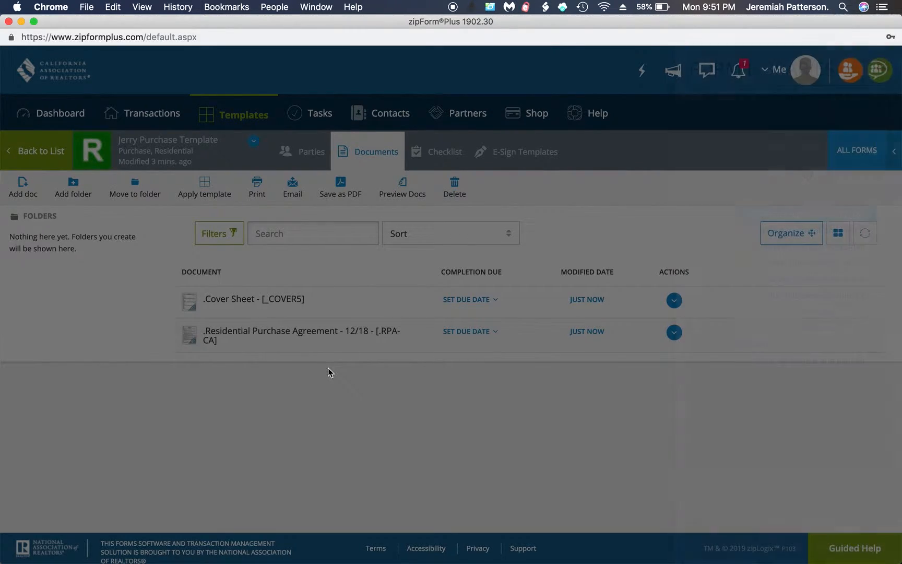
click(286, 340)
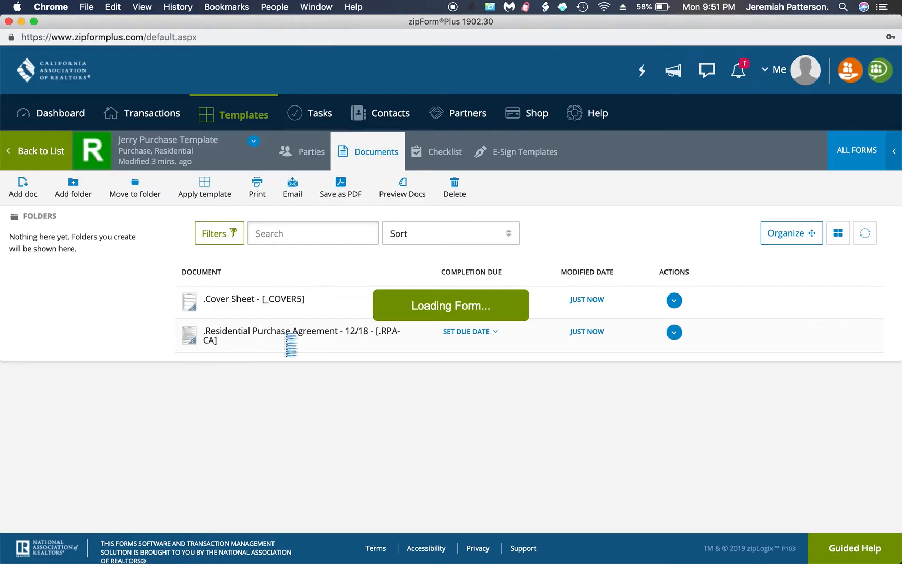
Scroll through the AD, PRBS and Wire Fraud advisories down to the top of the RPA-CA form.
scroll(393, 276, up, 20)
scroll(393, 277, up, 15)
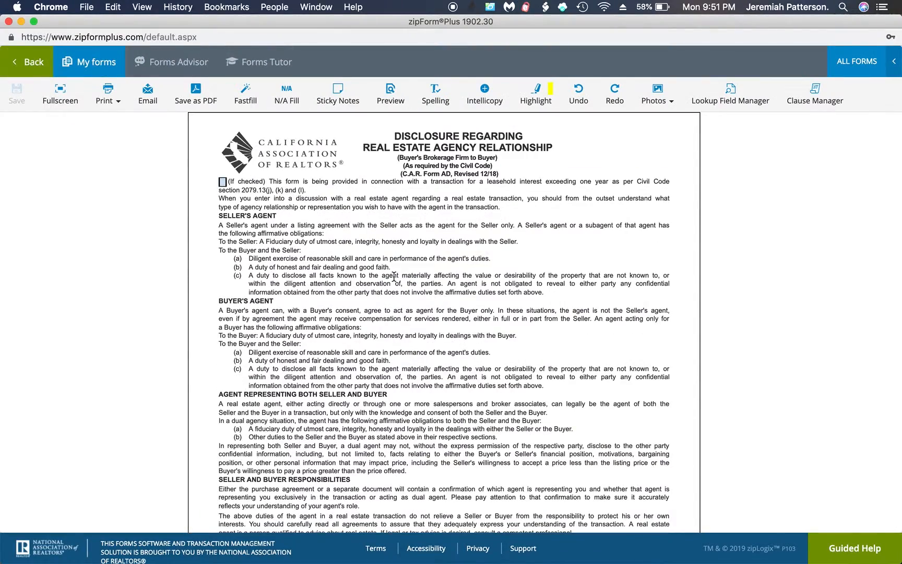
scroll(393, 277, down, 3)
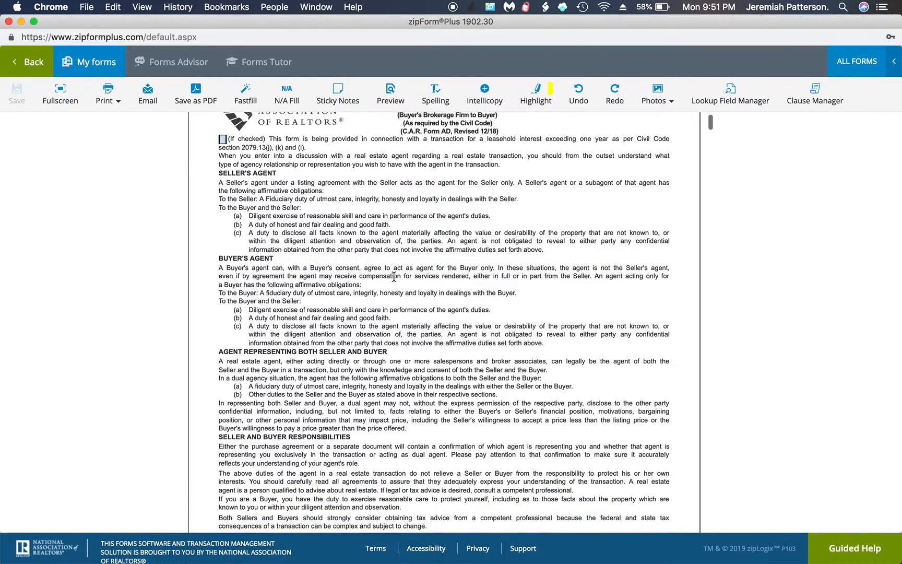
scroll(393, 277, down, 4)
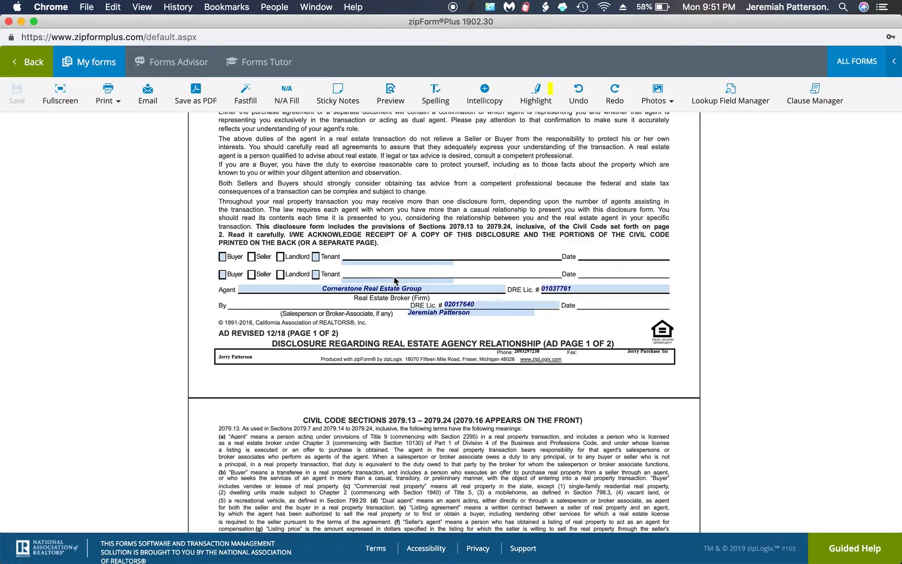
scroll(393, 315, down, 4)
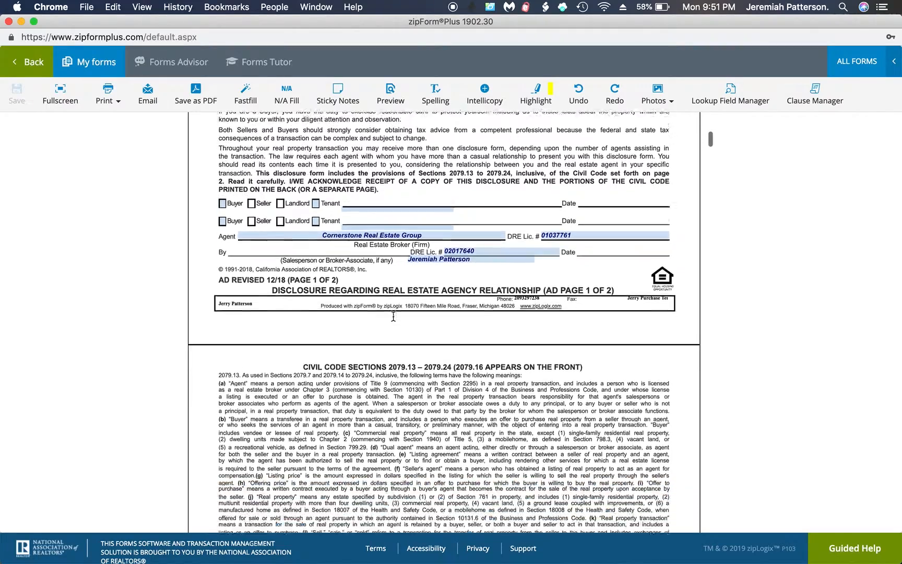
scroll(393, 315, down, 12)
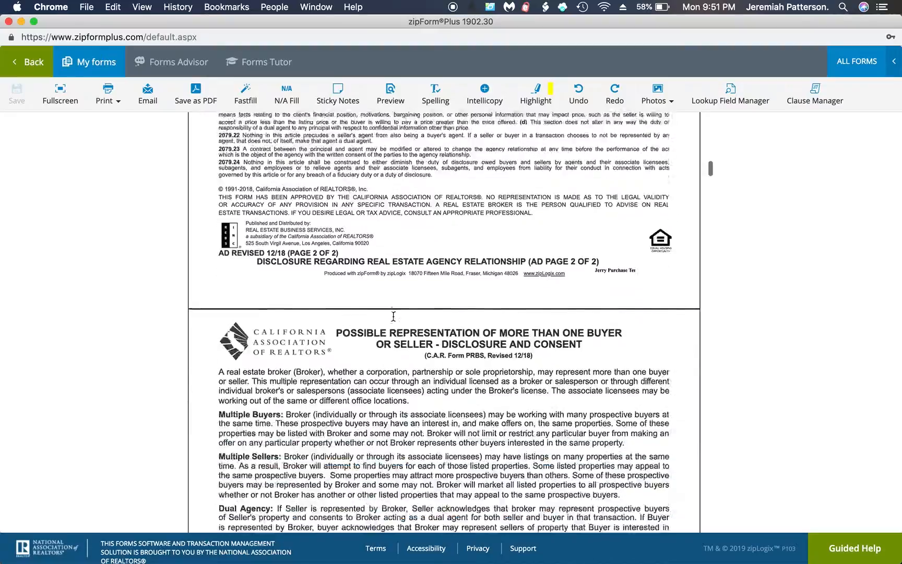
scroll(393, 315, down, 7)
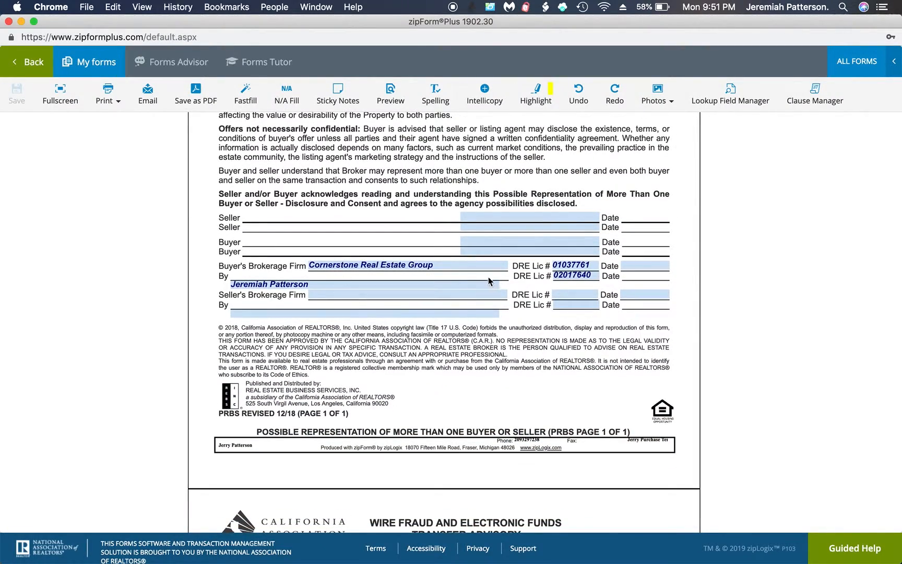
scroll(591, 298, down, 11)
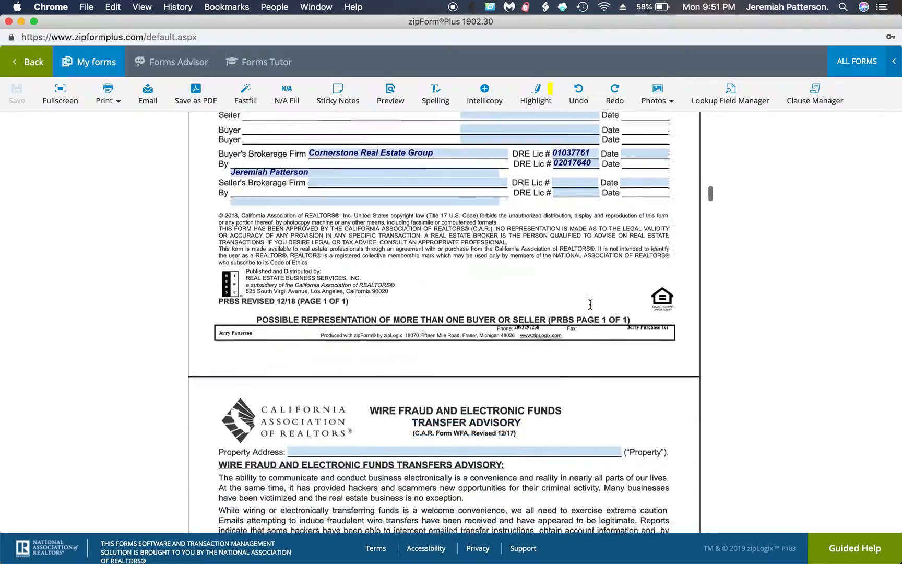
scroll(590, 304, down, 8)
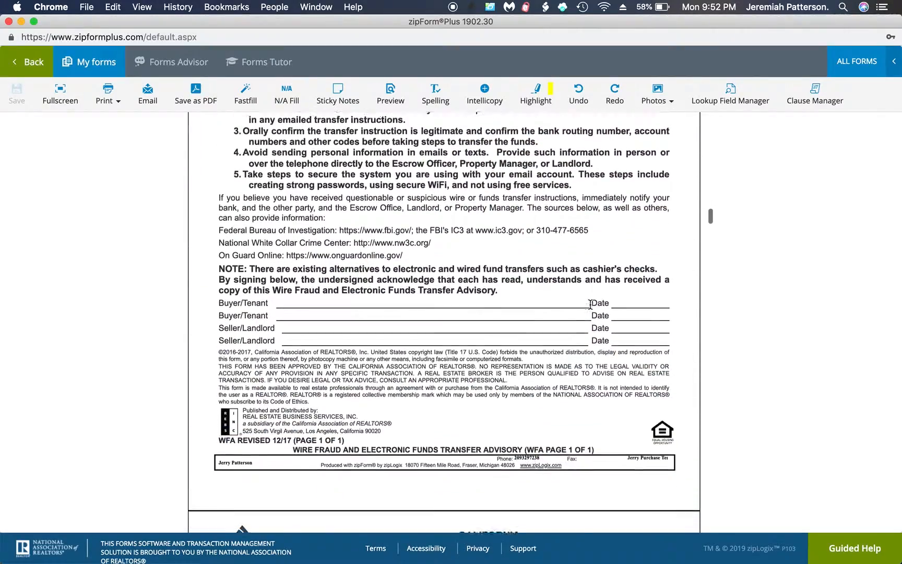
scroll(590, 303, down, 1)
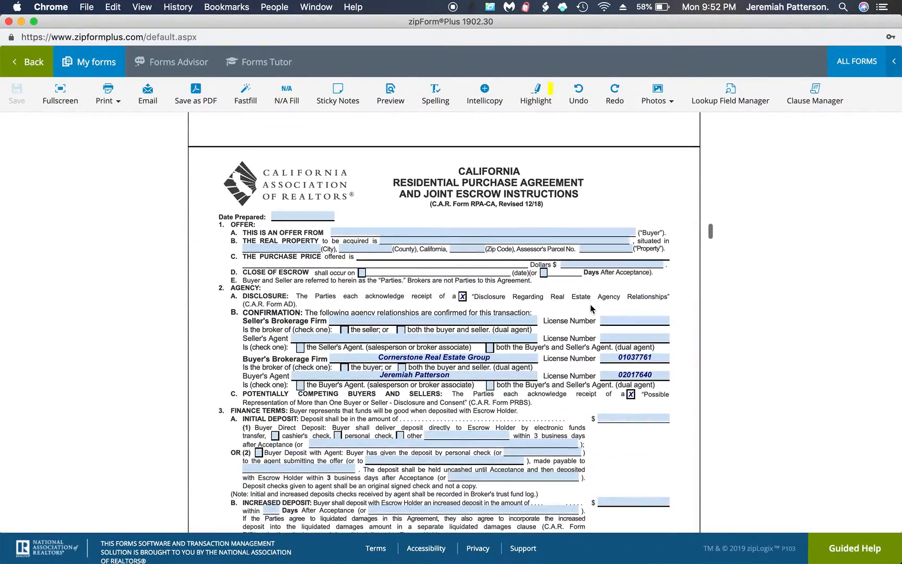
Close escrow 30 days after acceptance, check seller-only and buyer-only agency, and pay the deposit by personal check.
click(543, 234)
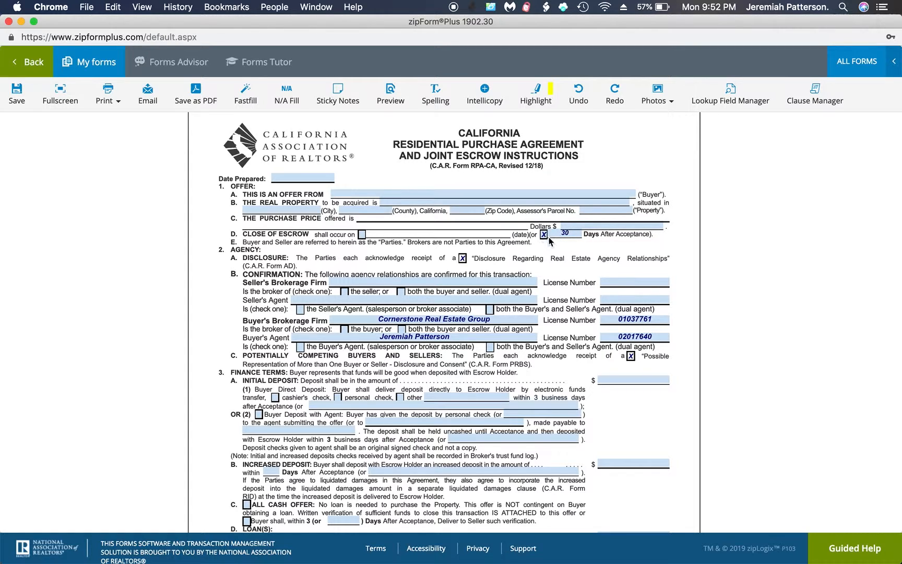
click(345, 292)
click(344, 329)
scroll(397, 350, down, 3)
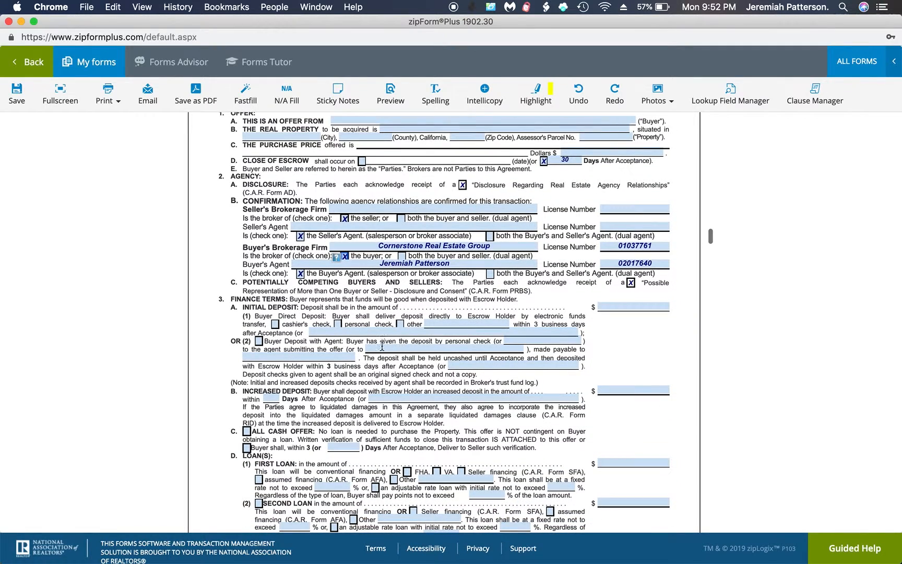
click(338, 324)
scroll(353, 322, down, 6)
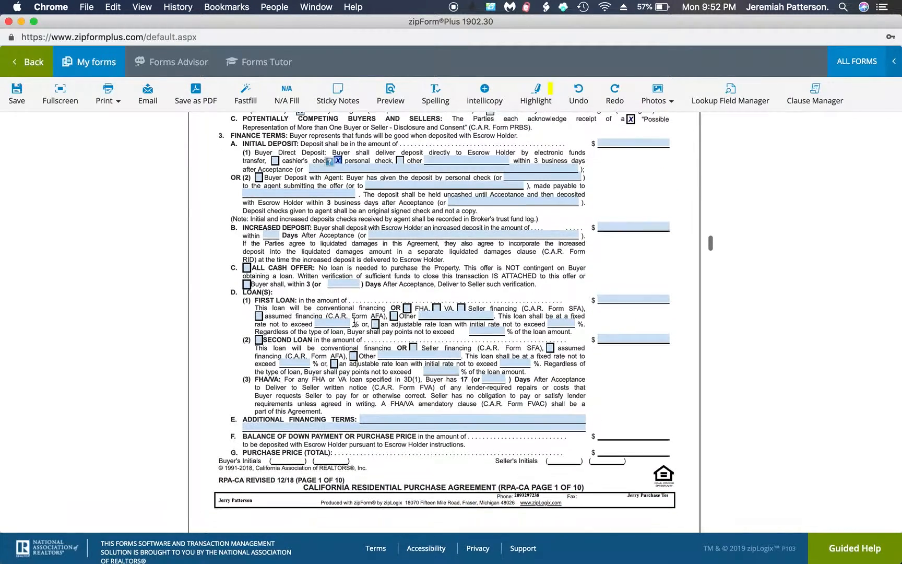
scroll(354, 322, down, 1)
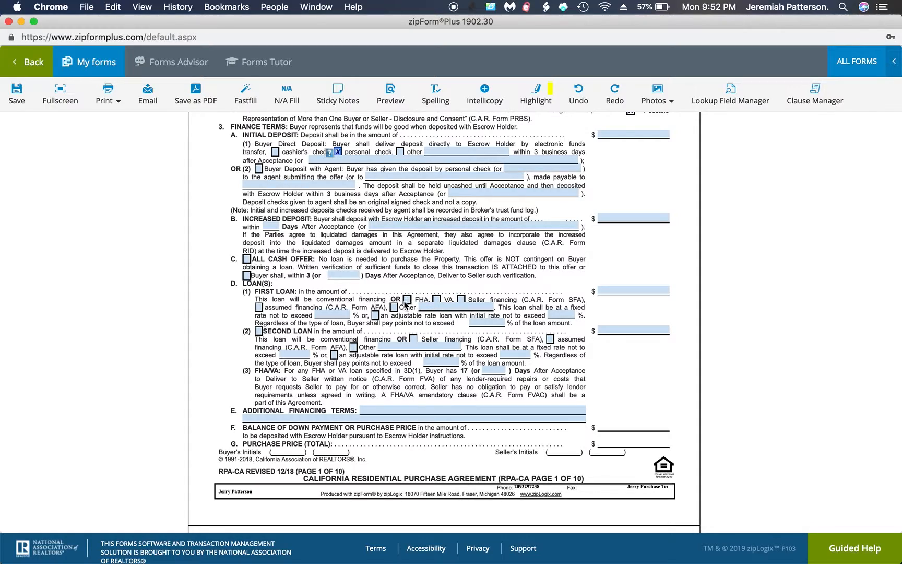
scroll(387, 299, down, 3)
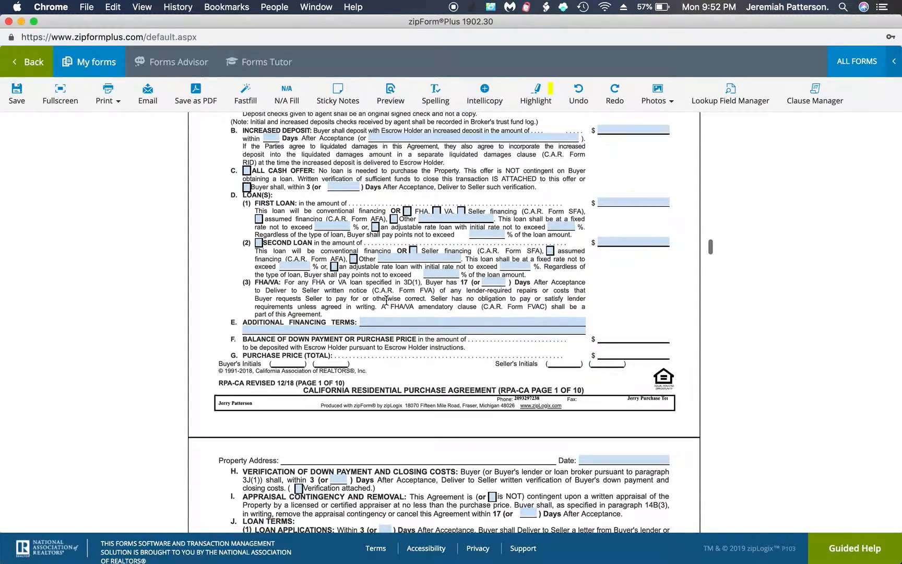
scroll(386, 299, down, 5)
scroll(386, 300, down, 6)
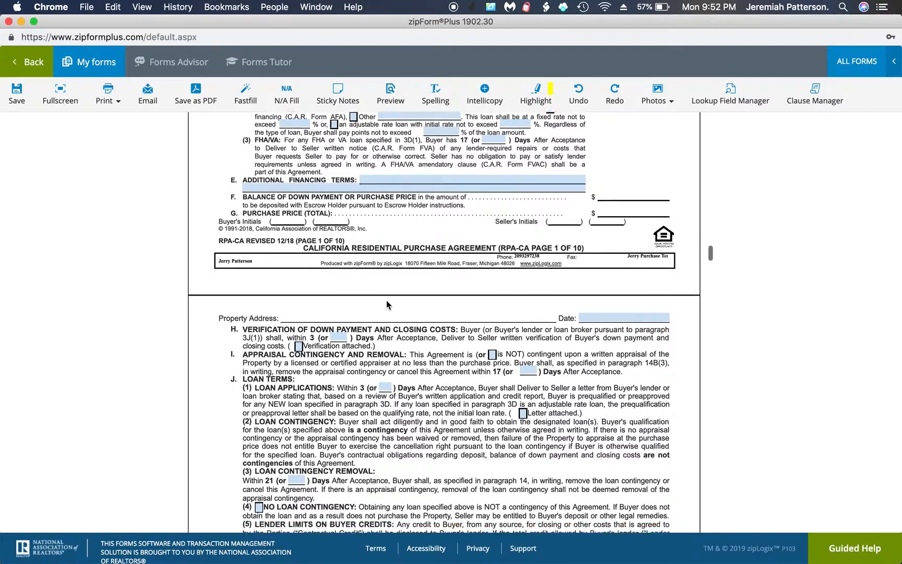
scroll(387, 300, down, 15)
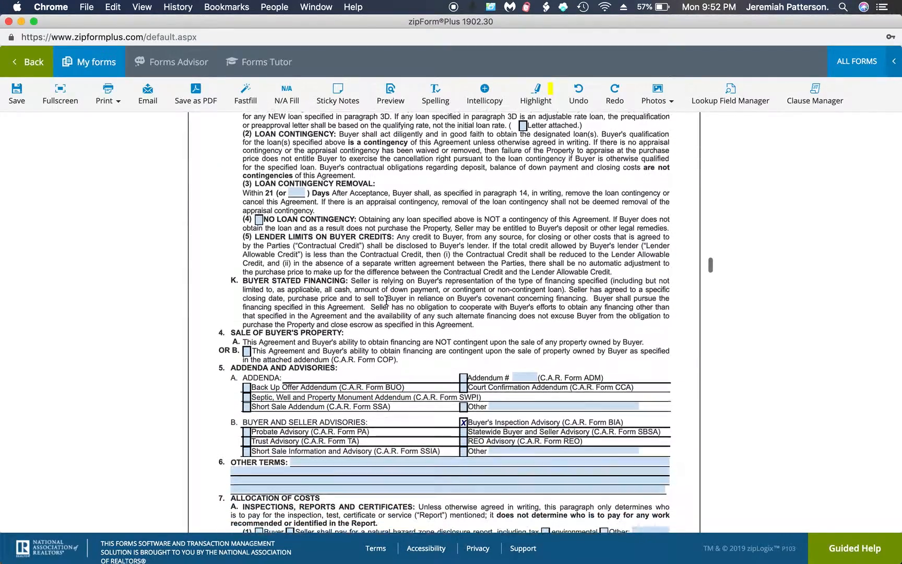
scroll(386, 300, down, 5)
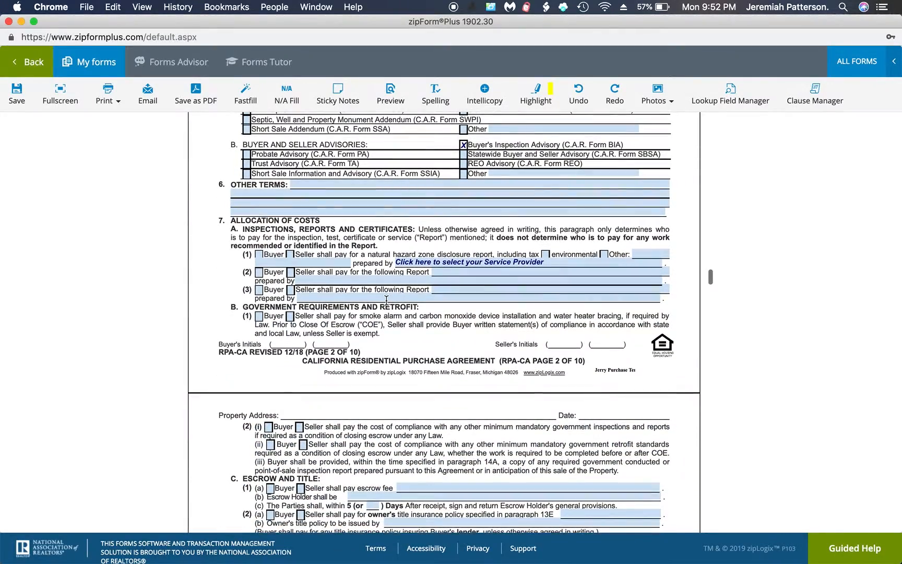
Have the seller pay for the hazard disclosure report and smoke-alarm compliance.
click(291, 256)
click(290, 317)
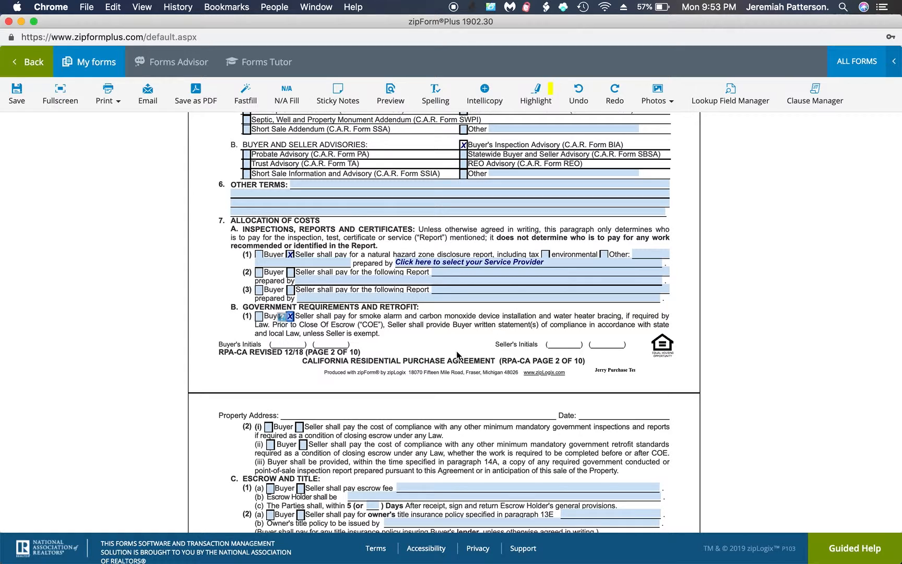
scroll(457, 355, down, 1)
scroll(457, 355, down, 5)
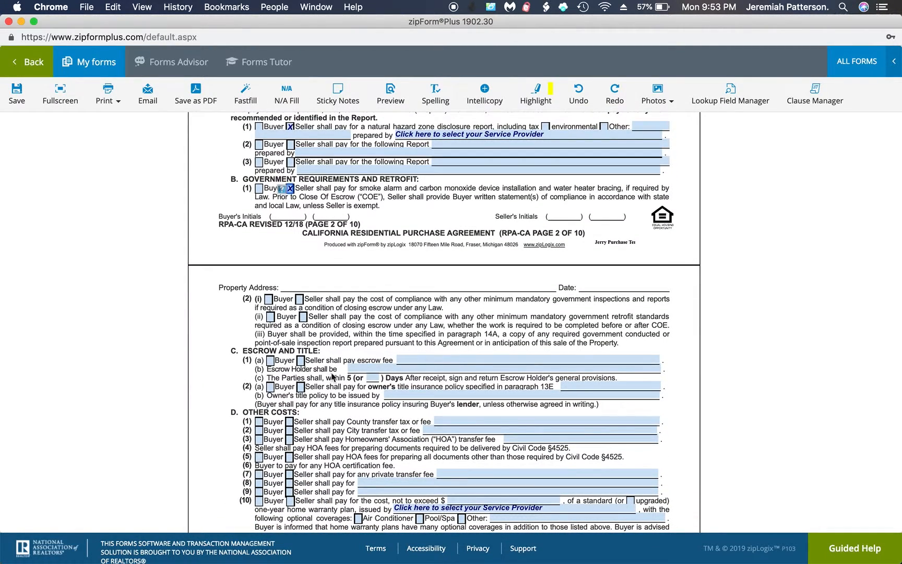
Split the escrow fee and owner's title policy 1/2 buyer 1/2 seller; seller pays county transfer tax.
click(270, 360)
click(301, 360)
click(269, 387)
click(300, 387)
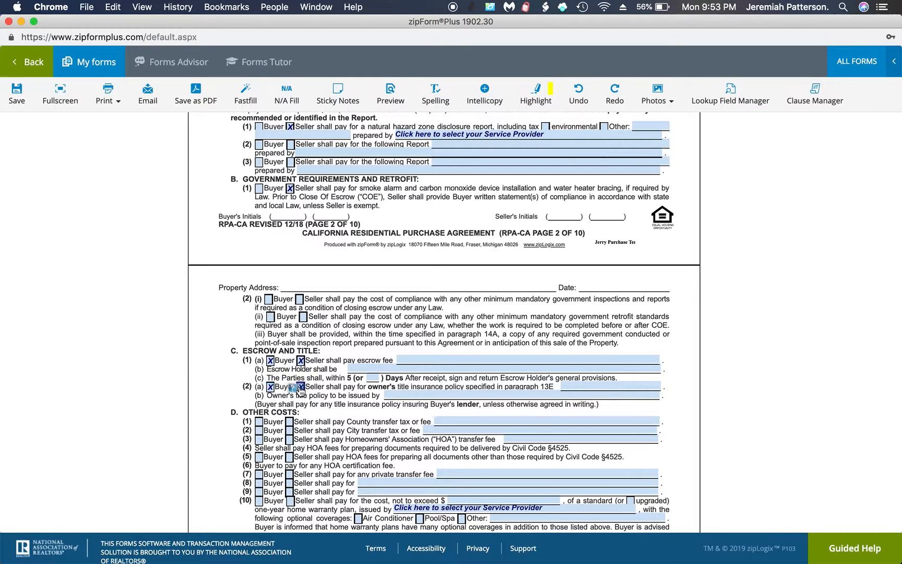
click(407, 361)
text(1)
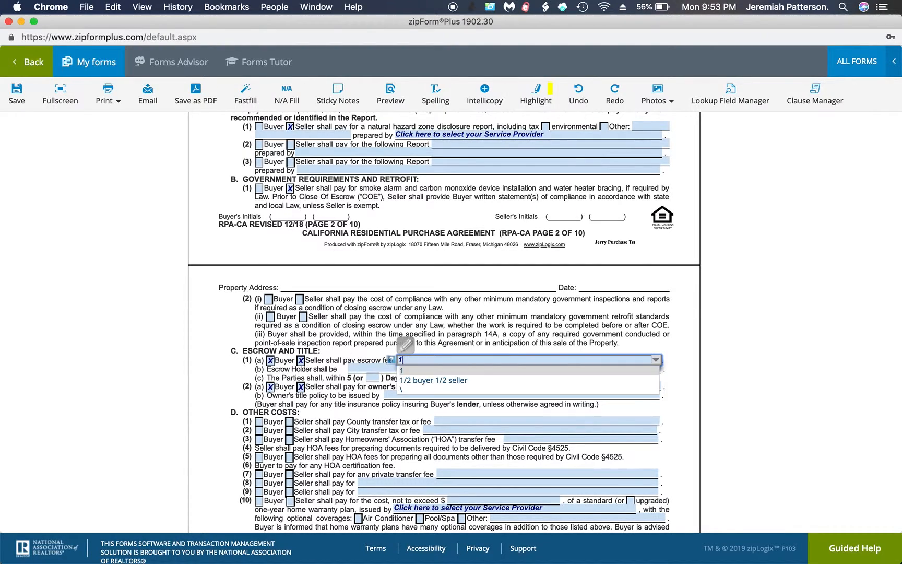
text(/2 buyer 1/2 seller)
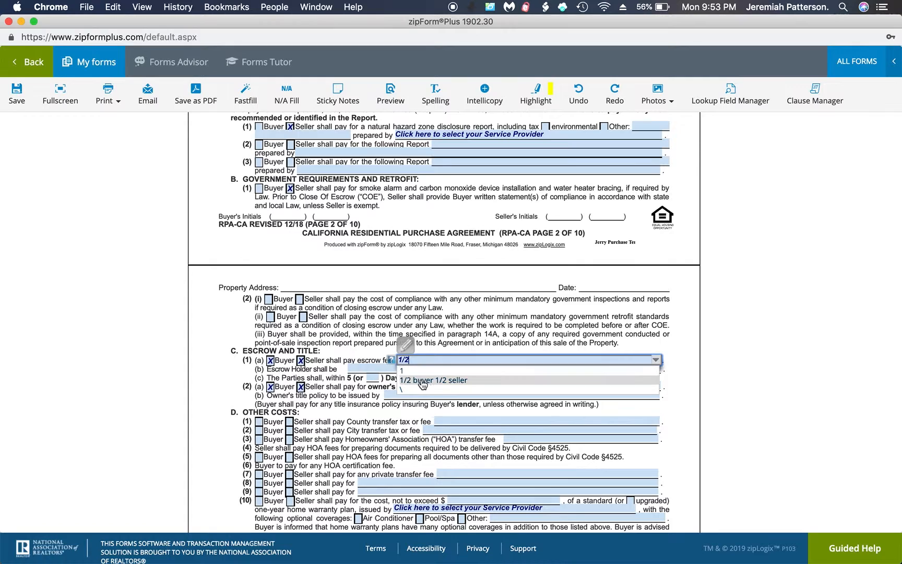
click(424, 379)
click(584, 386)
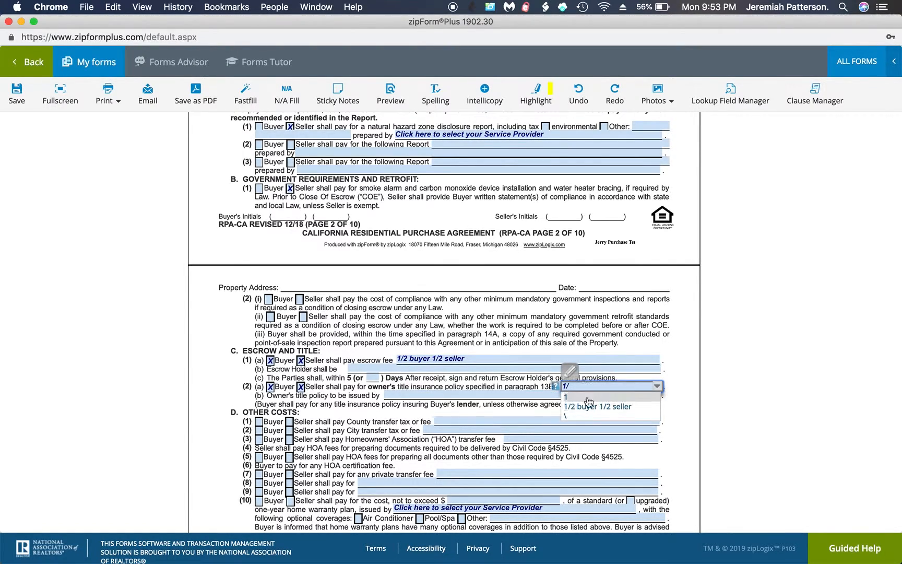
click(587, 406)
click(456, 384)
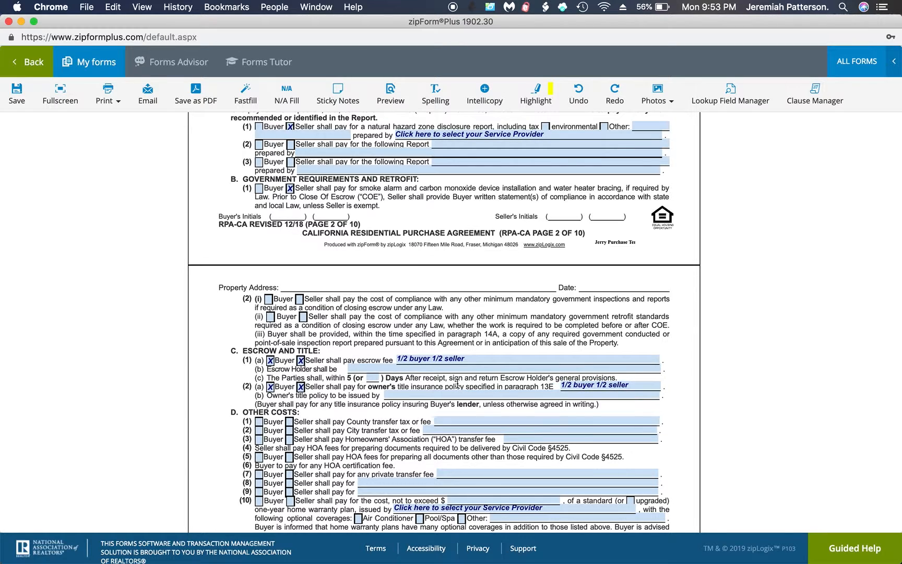
click(290, 421)
Adjust the seller's HOA transfer and document fee checkboxes, leaving HOA document fees unchecked.
scroll(323, 425, down, 5)
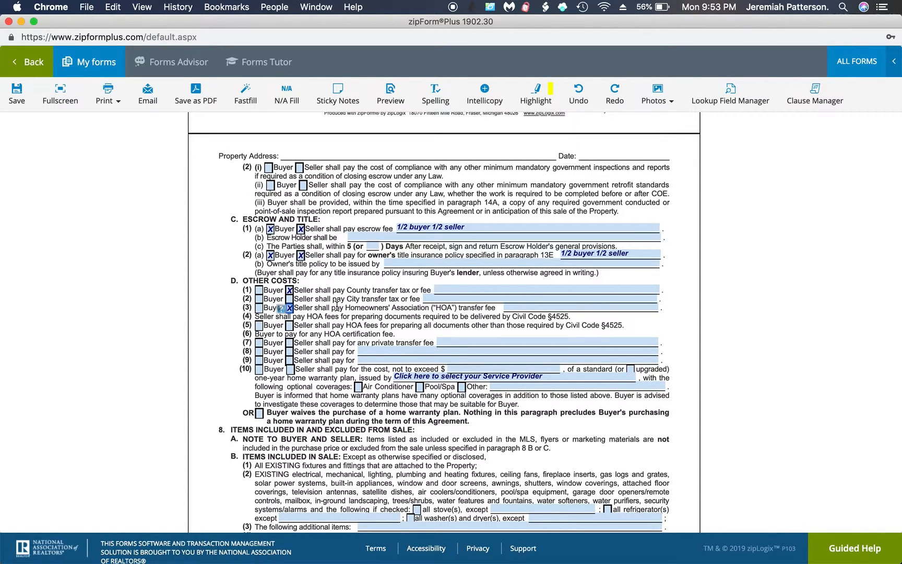
click(290, 327)
click(289, 307)
click(290, 327)
Have the seller pay up to $455.00 for an upgraded home warranty with air conditioner coverage.
click(291, 369)
click(470, 369)
text(455)
click(511, 413)
click(630, 369)
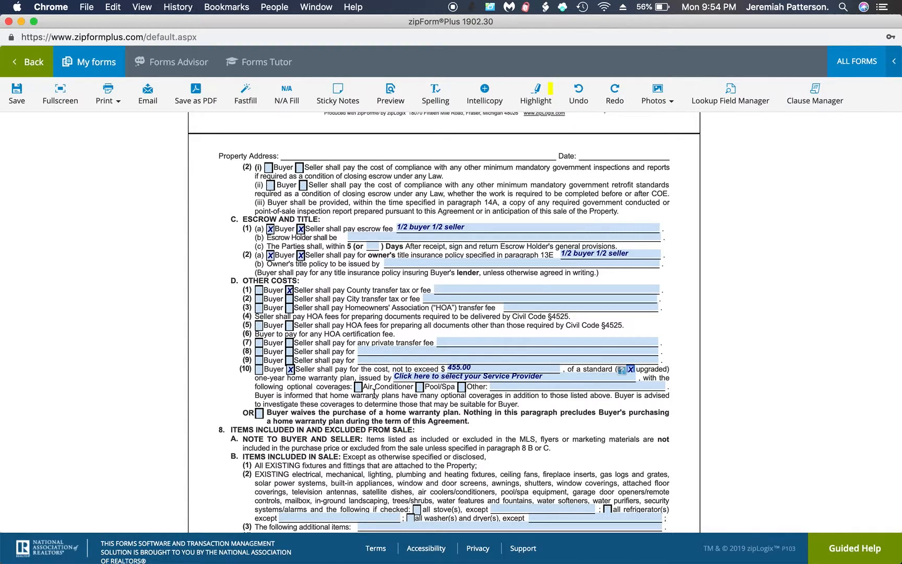
click(358, 391)
Include all stoves, washers and dryers, and refrigerators in the sale.
scroll(338, 398, down, 5)
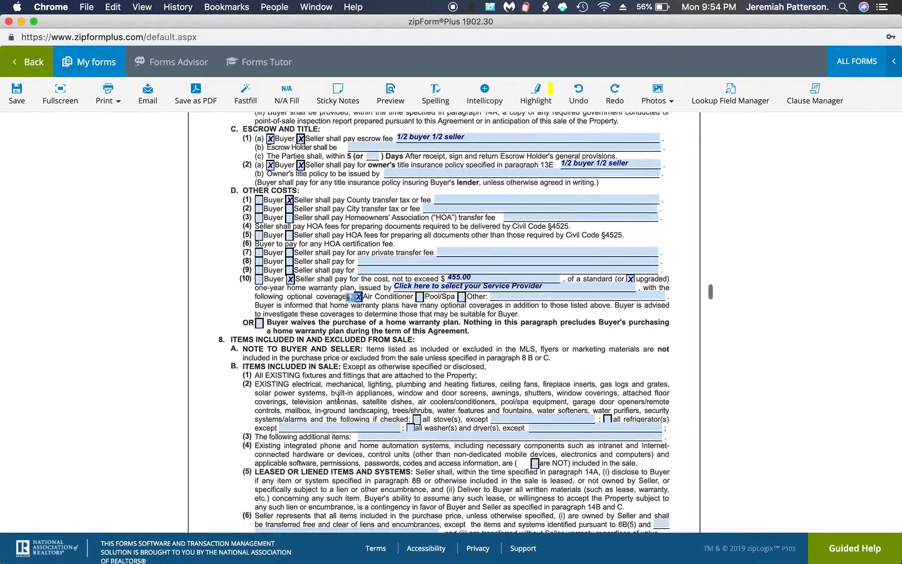
click(417, 293)
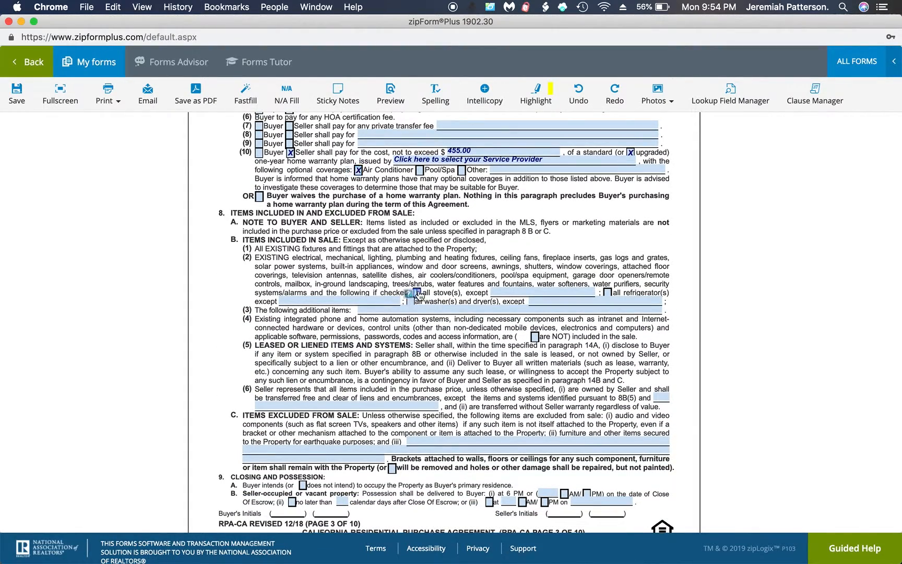
click(413, 302)
click(607, 292)
click(608, 292)
click(412, 302)
click(608, 292)
scroll(554, 320, down, 3)
scroll(553, 320, down, 5)
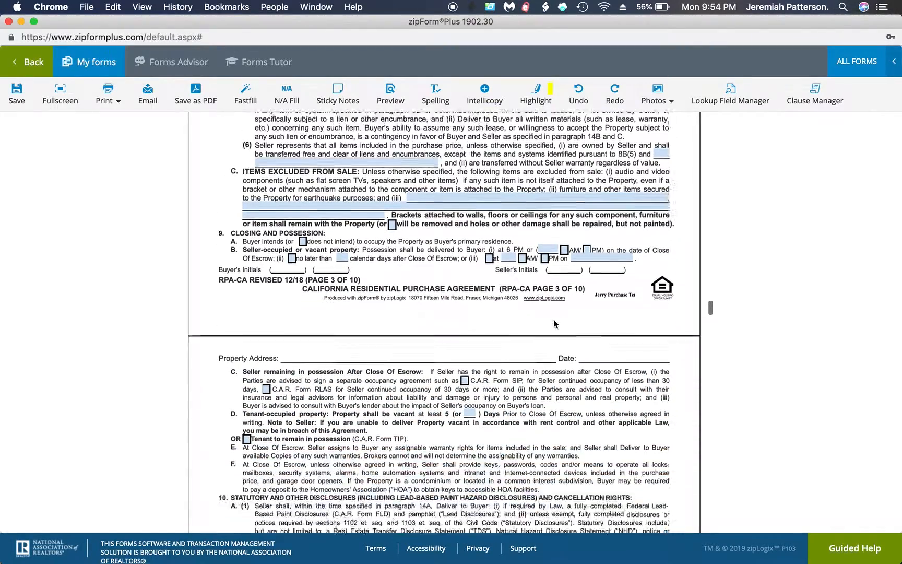
scroll(553, 319, down, 10)
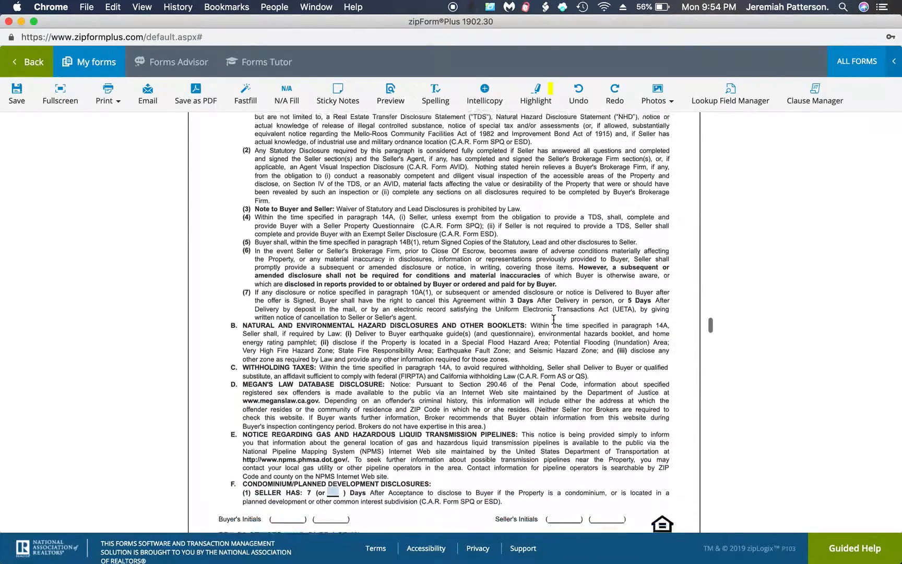
scroll(554, 324, down, 10)
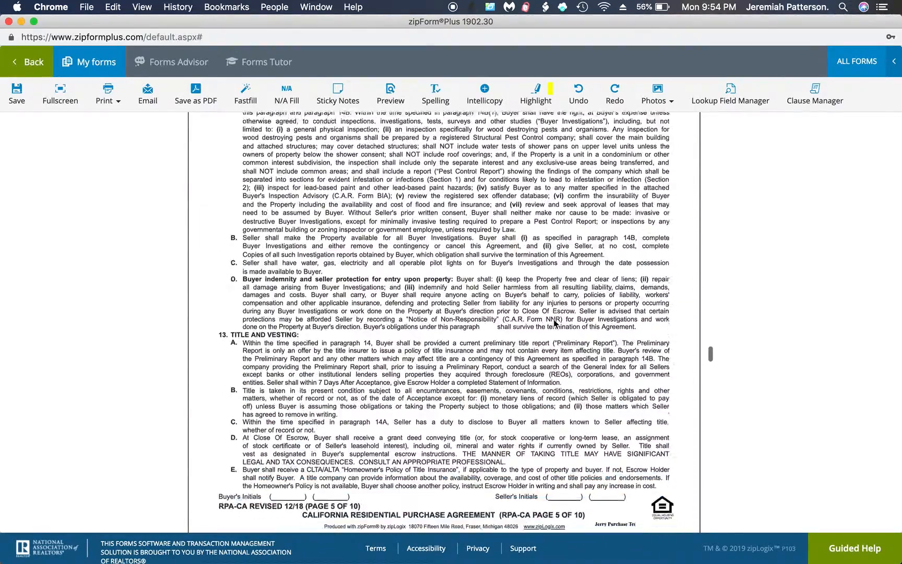
scroll(555, 324, down, 1)
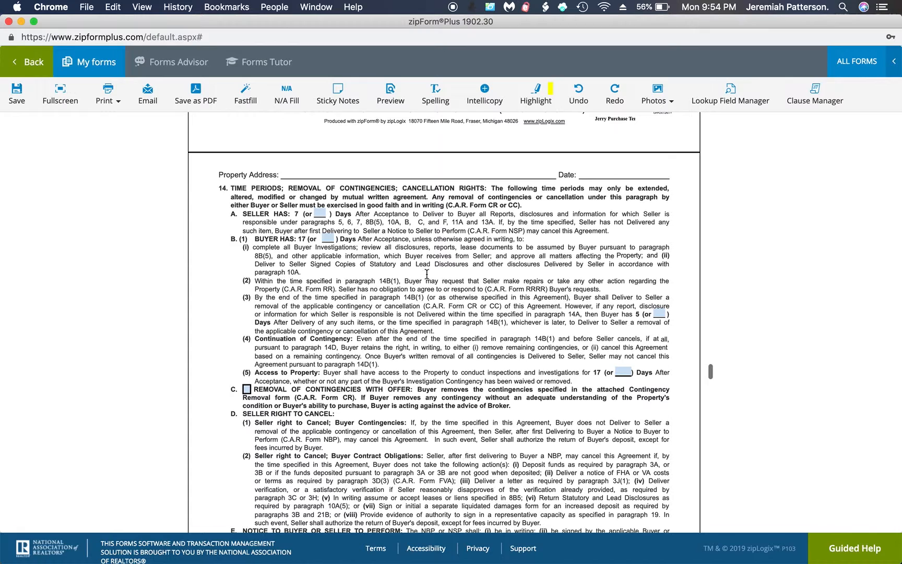
click(330, 239)
scroll(354, 290, down, 5)
scroll(354, 290, down, 12)
scroll(355, 290, down, 15)
scroll(354, 290, down, 20)
scroll(354, 291, down, 5)
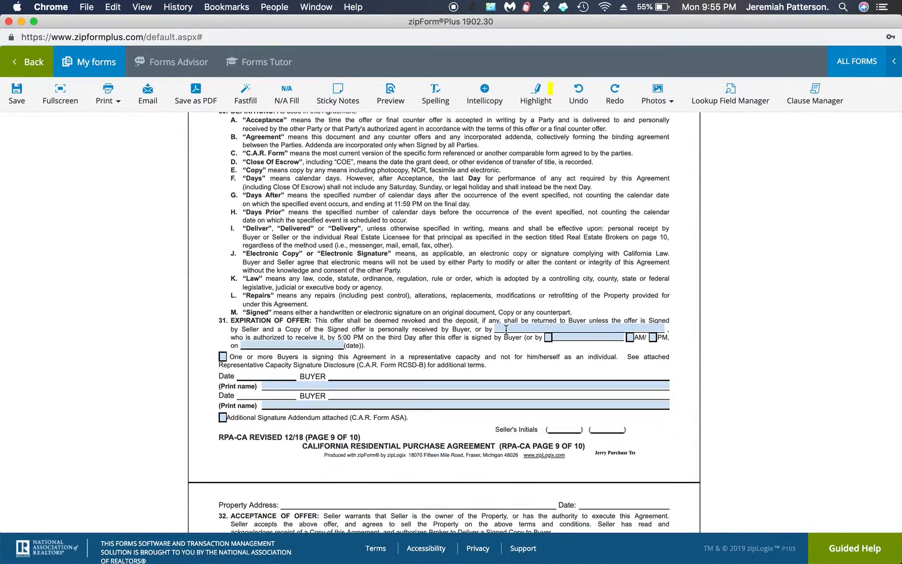
Enter the agent's full name as the section 31 expiration-of-offer recipient on page 9.
click(505, 329)
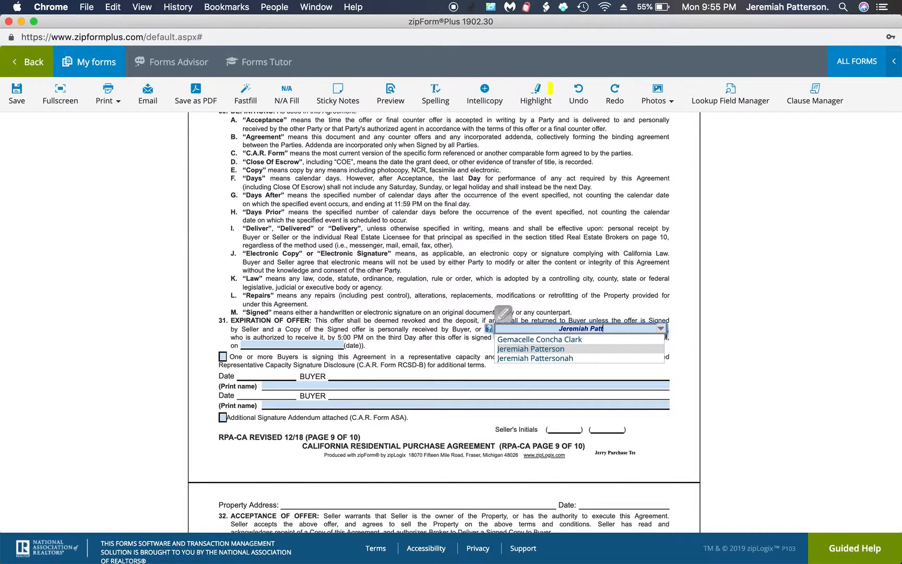
key(Return)
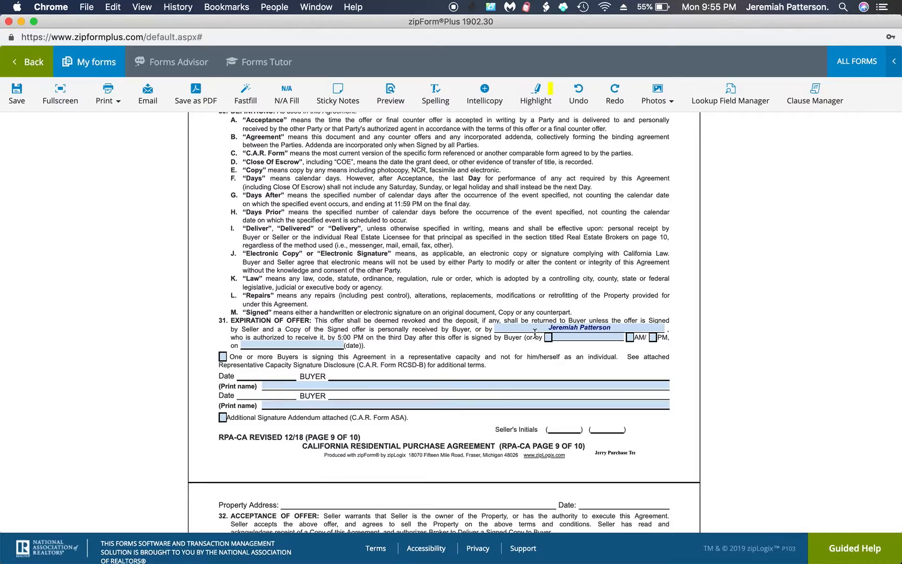
scroll(536, 338, down, 5)
Save the filled-in forms and return to the template's Documents list.
scroll(535, 338, down, 5)
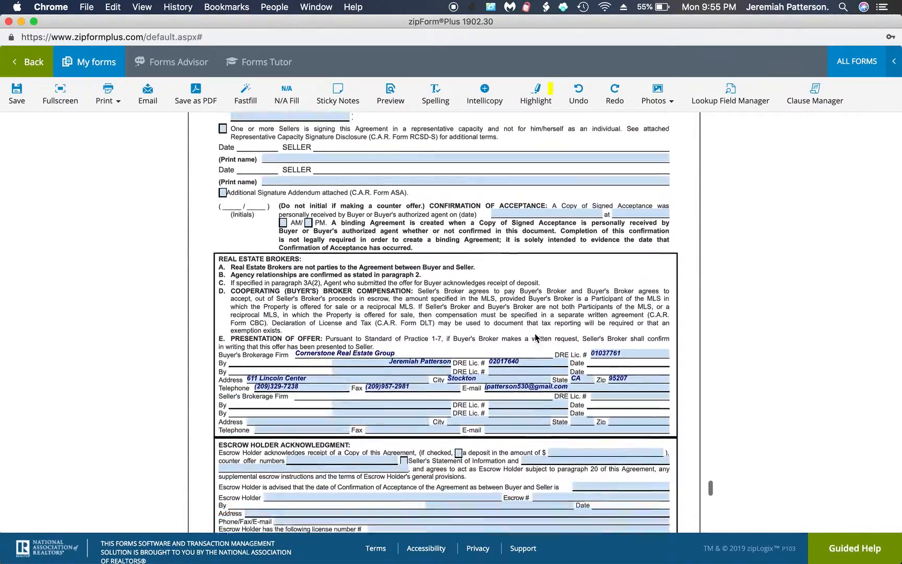
scroll(535, 333, down, 1)
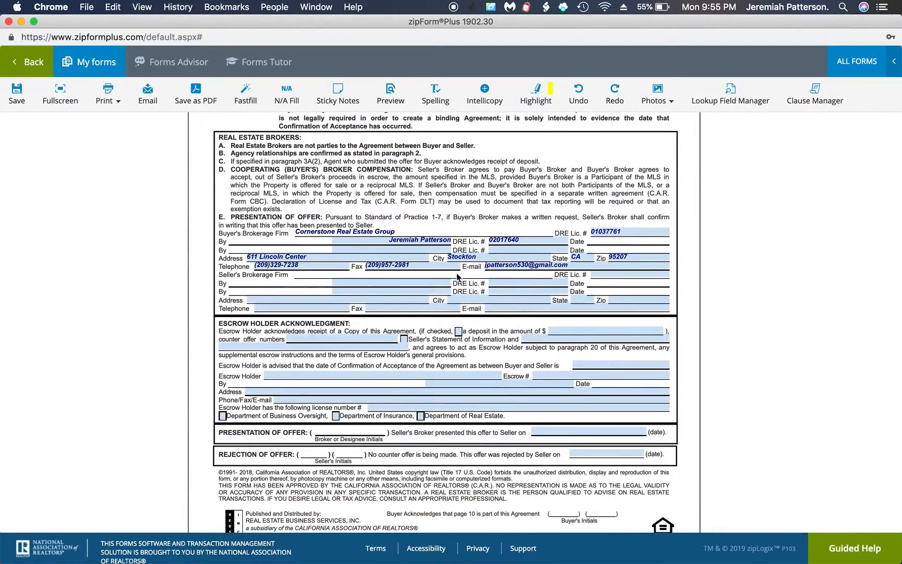
scroll(425, 320, down, 3)
scroll(426, 320, down, 13)
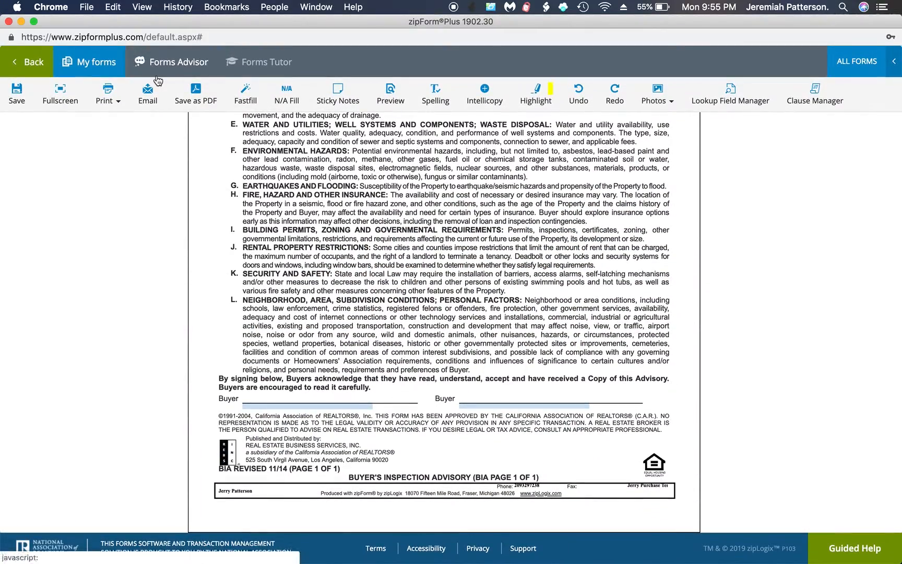
click(18, 92)
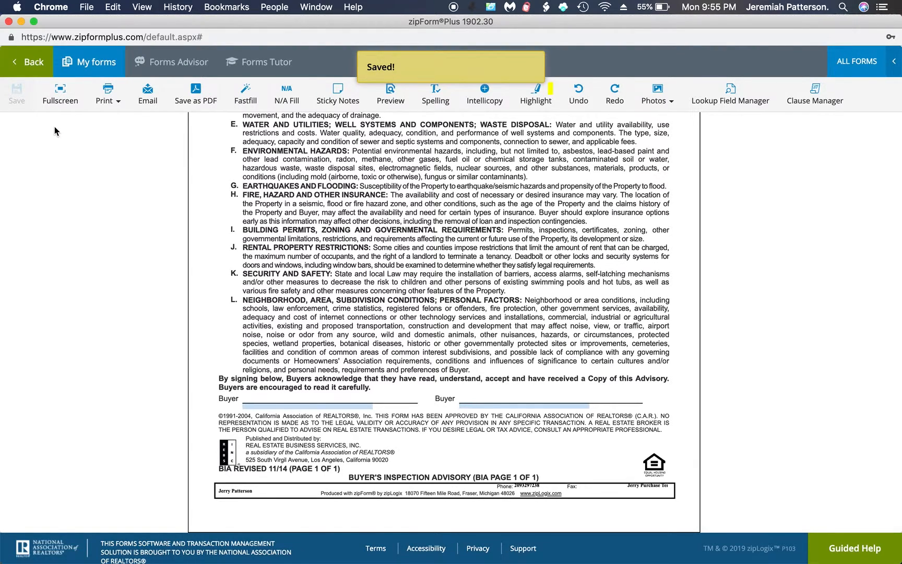
click(37, 61)
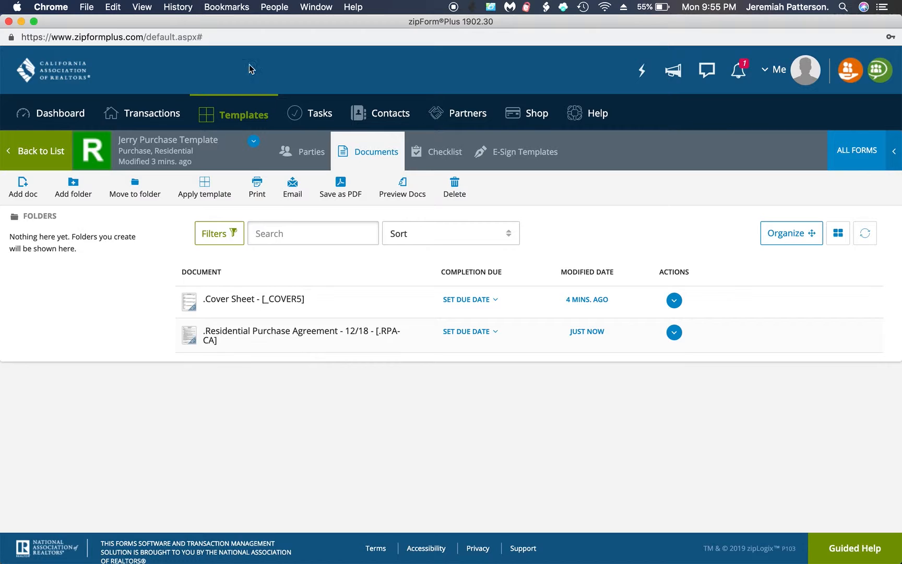
Move the zipForm window aside and bring the browser forward on the MetroList tab.
drag(218, 27, 586, 32)
click(208, 185)
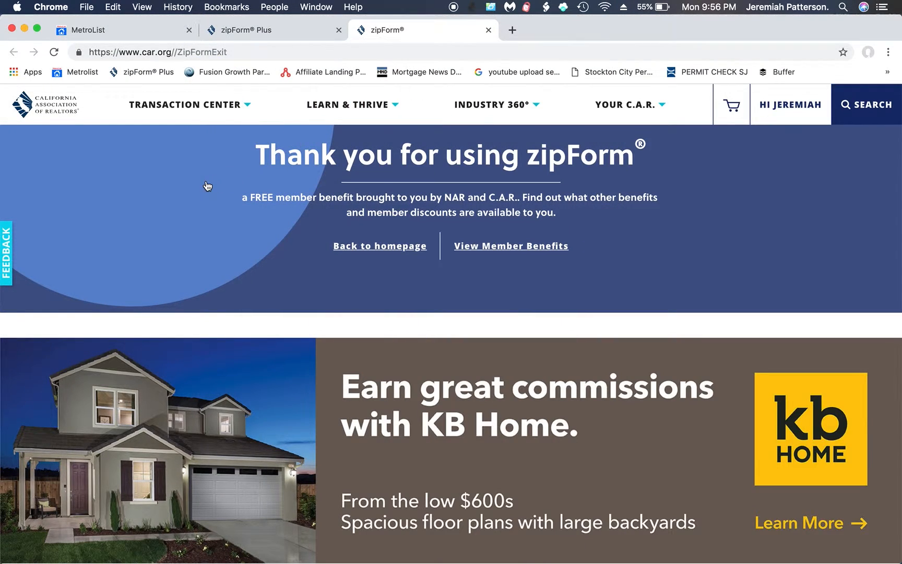
click(133, 29)
Start a MetroList Speed Search and select the previous search entry to replace it.
click(104, 136)
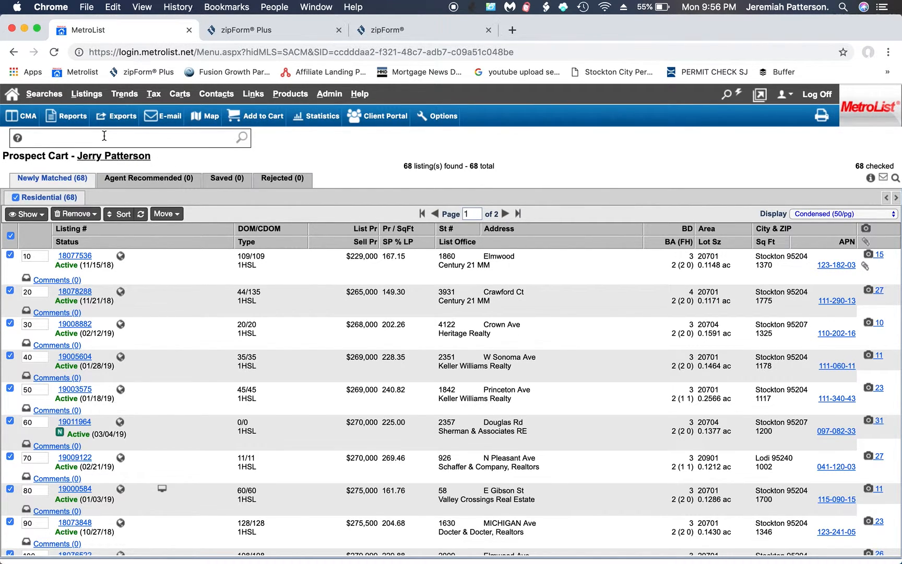
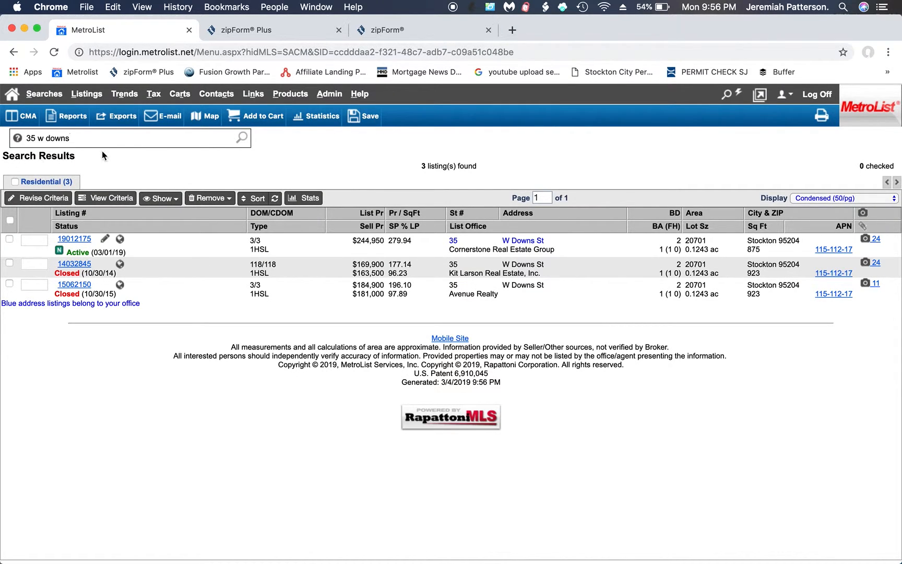
triple_click(77, 137)
Start an Office Search with Cornerstone Real Estate Group as the office.
mouse_move(44, 93)
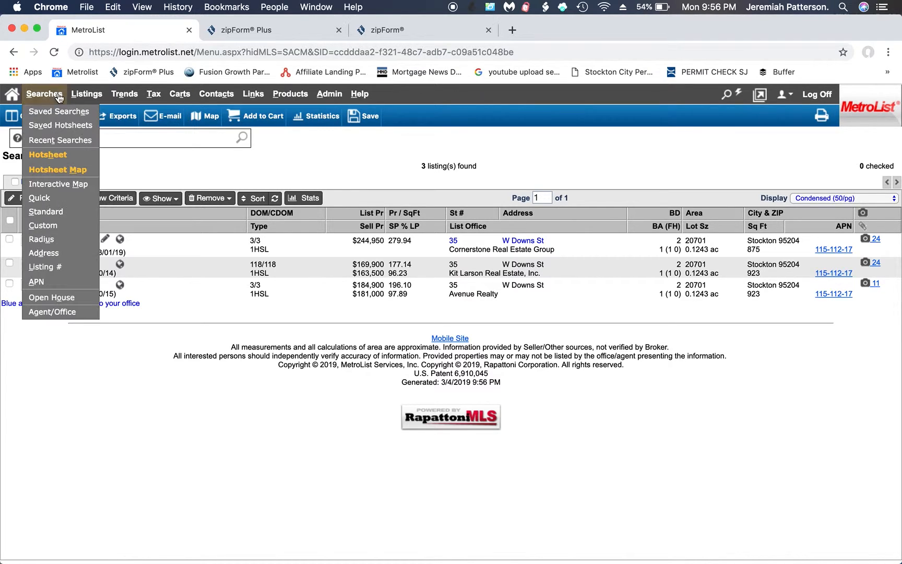
click(73, 312)
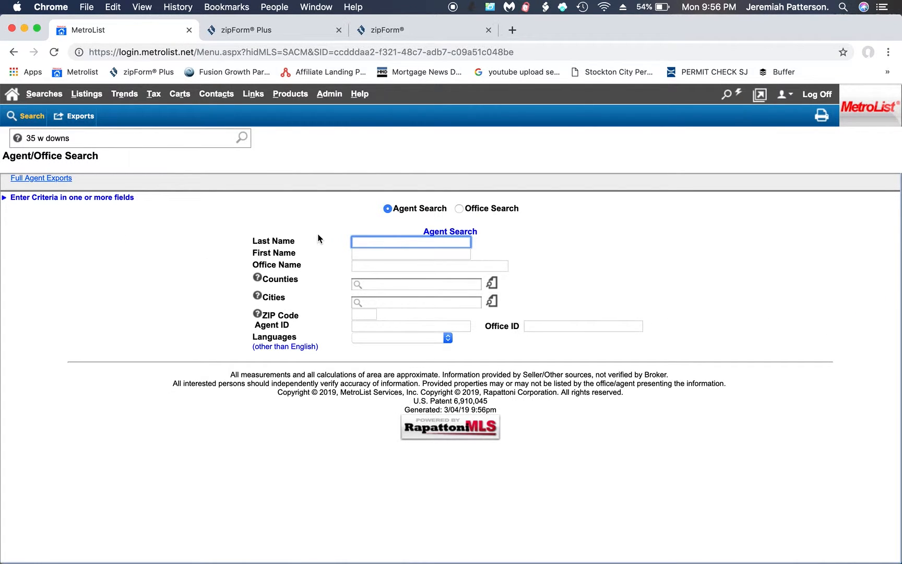
click(463, 209)
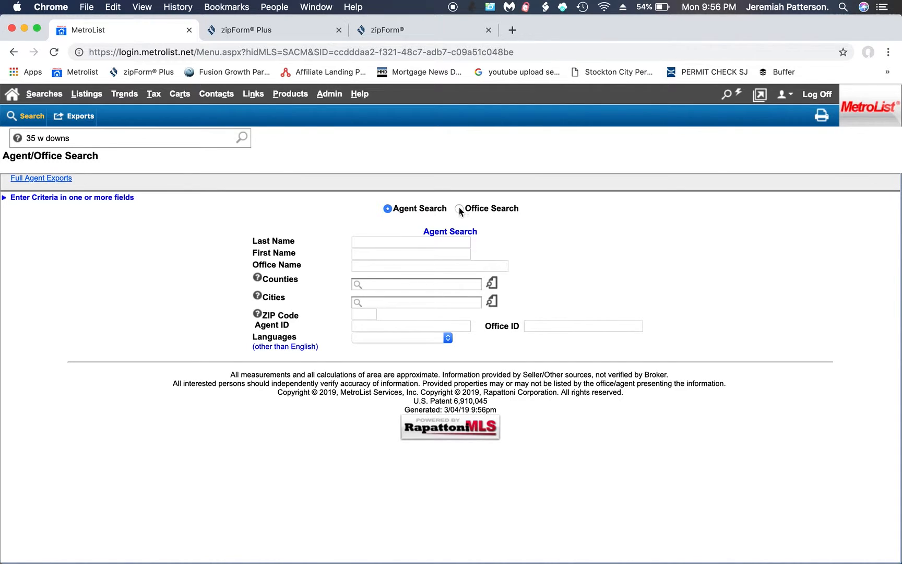
click(459, 209)
click(429, 240)
text(co)
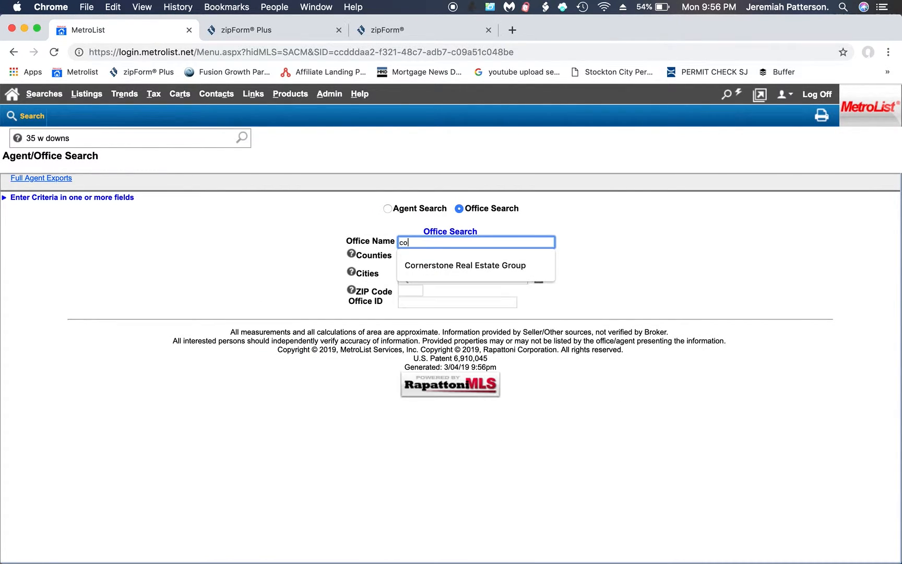
click(429, 265)
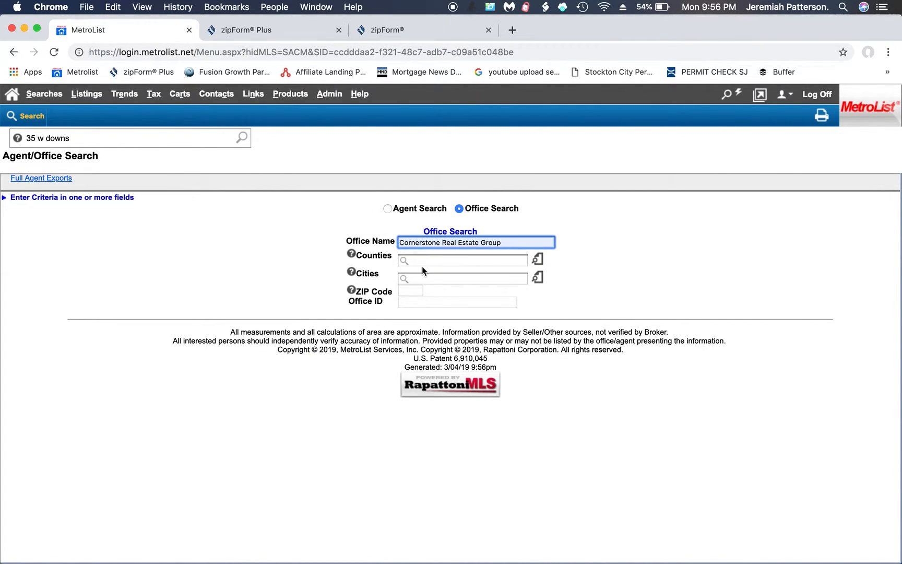
Filter the county to San Joaquin (SJ), run the search and open Cornerstone's office details.
click(421, 261)
text(sj)
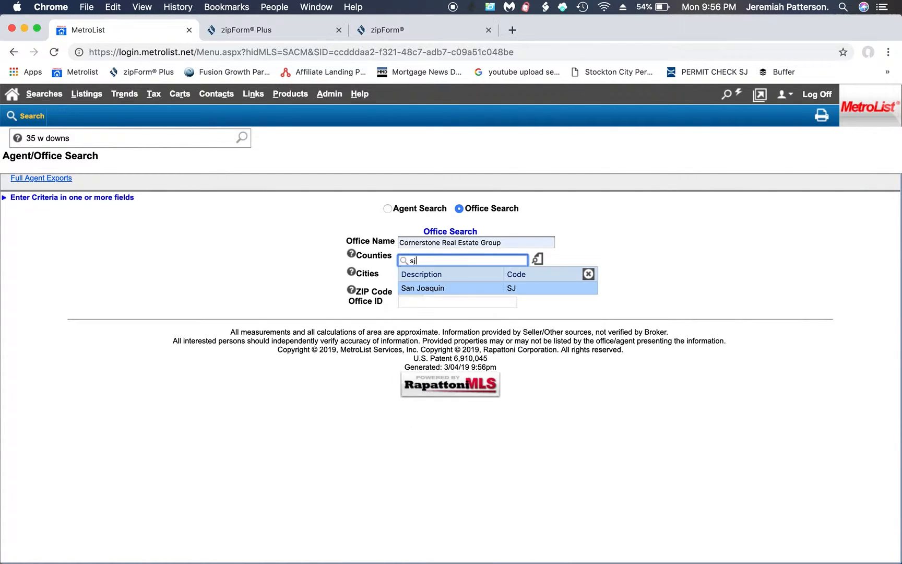
click(422, 288)
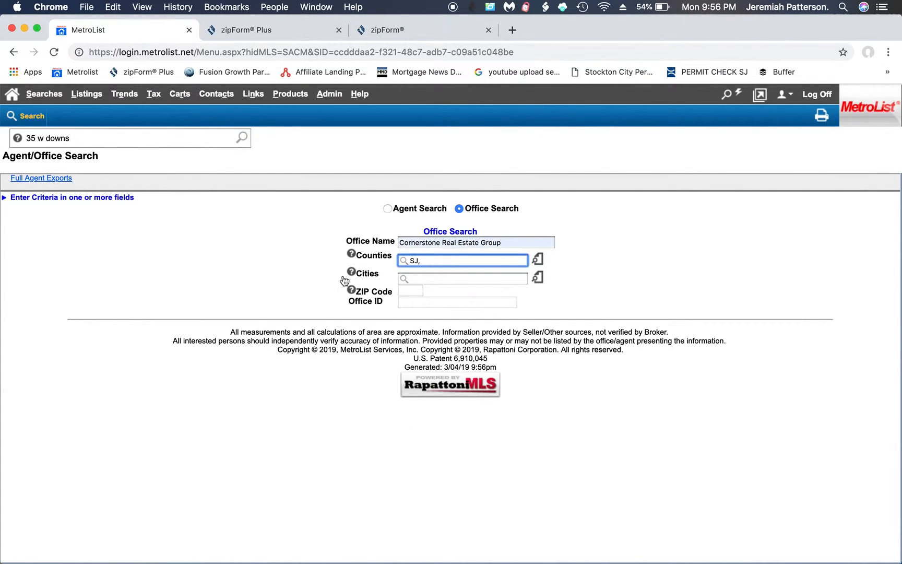
click(29, 115)
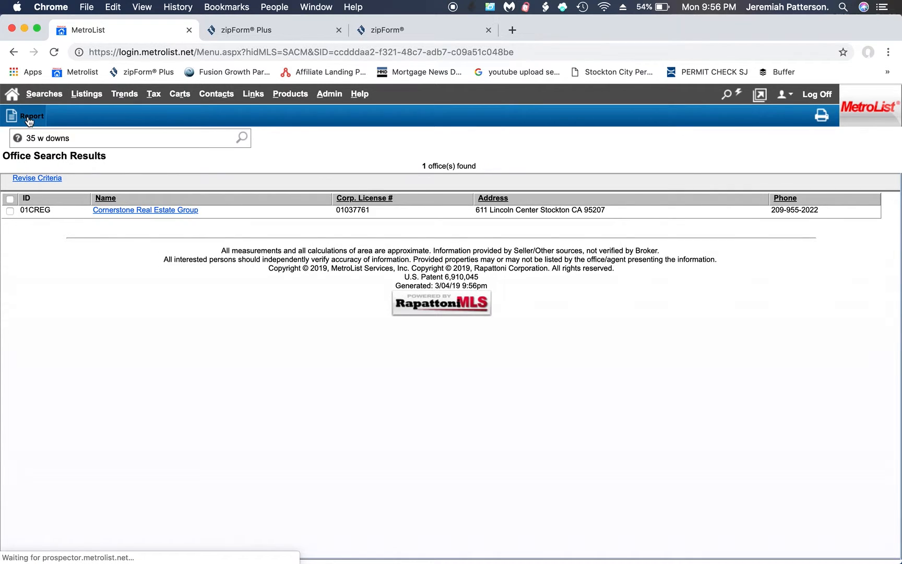
click(142, 210)
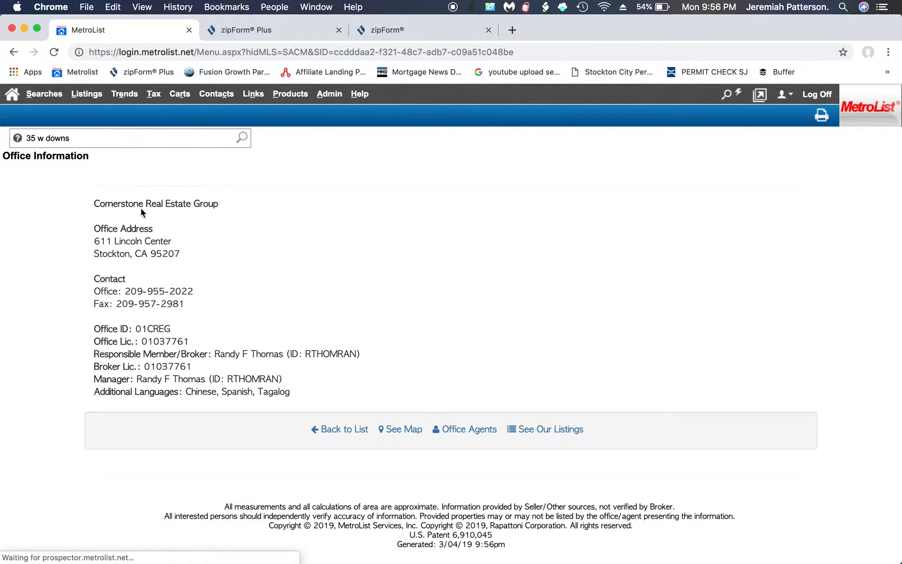
click(543, 428)
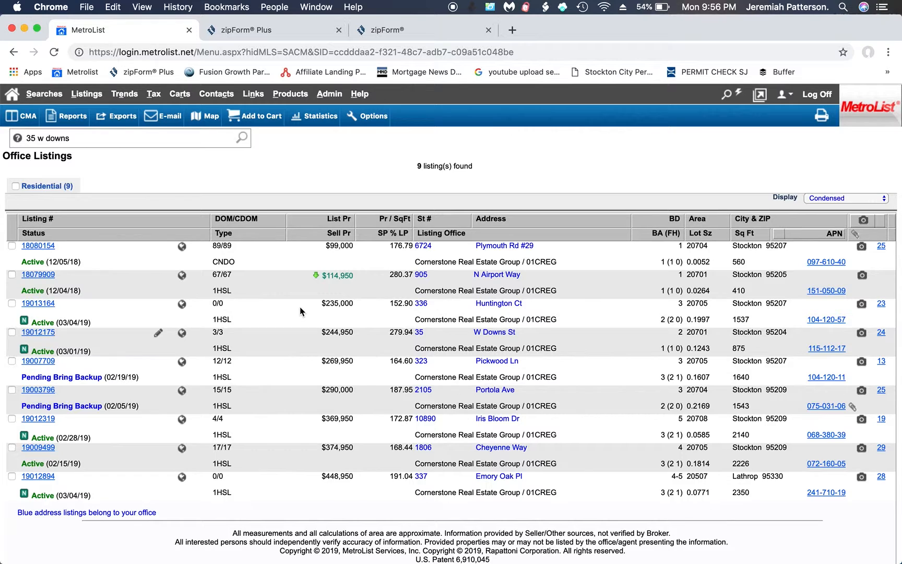
click(49, 307)
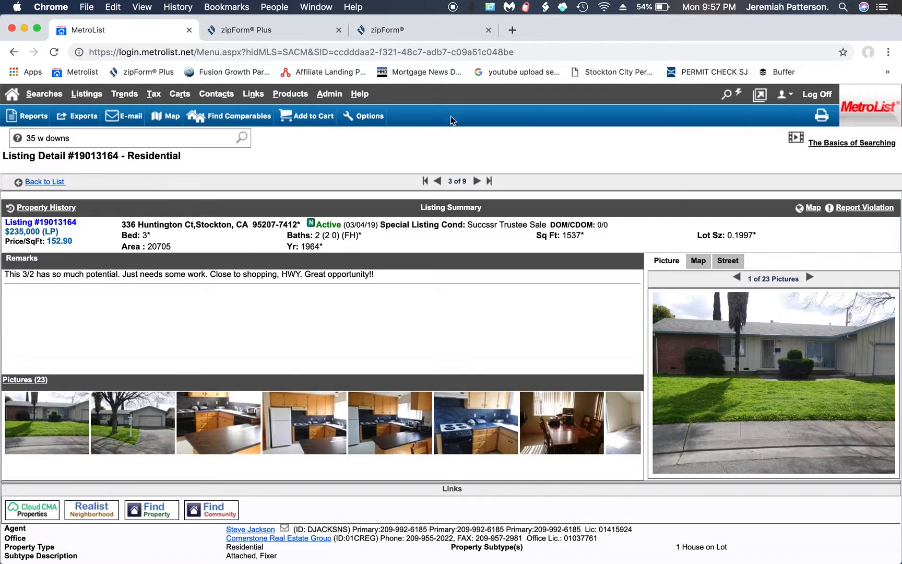
key(super+t)
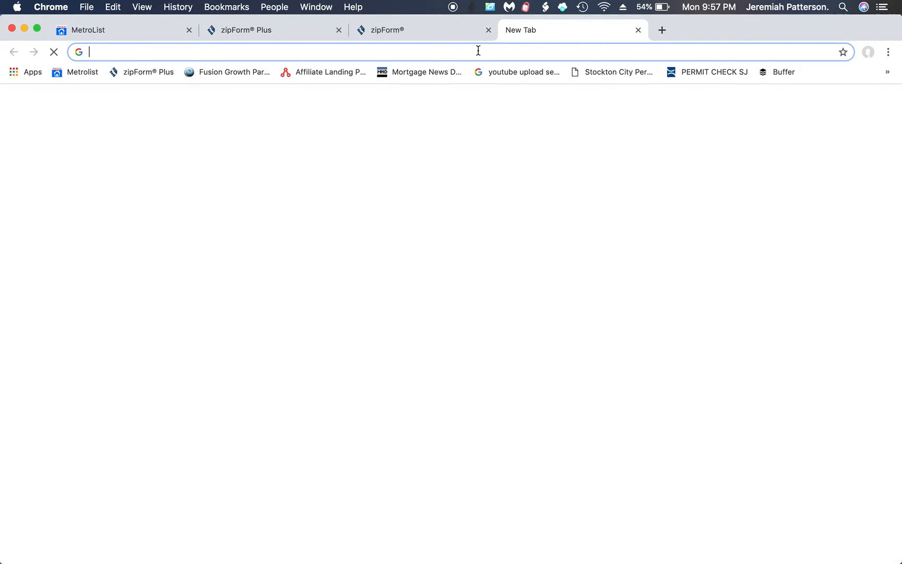
Bring the zipForm window forward and return from the templates to the dashboard.
key(ctrl+Up)
click(246, 467)
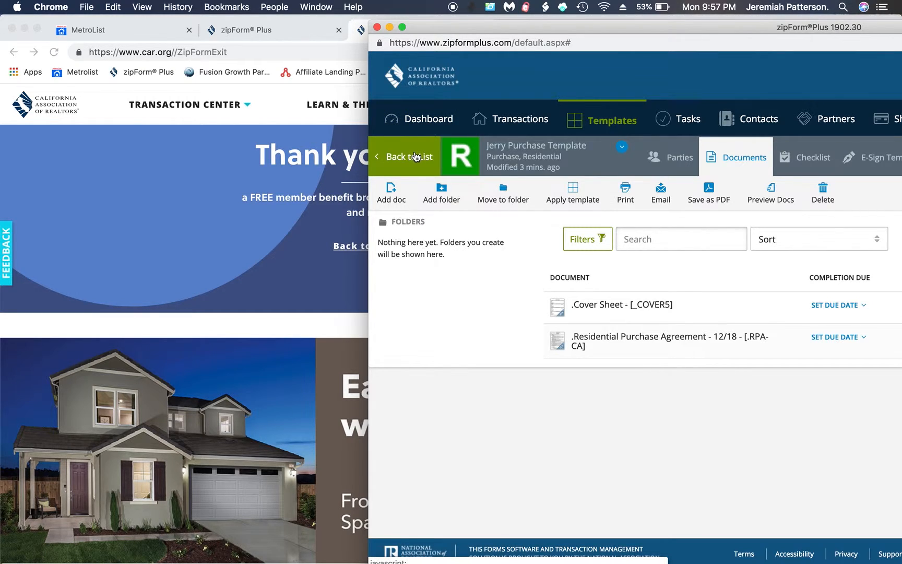
click(416, 158)
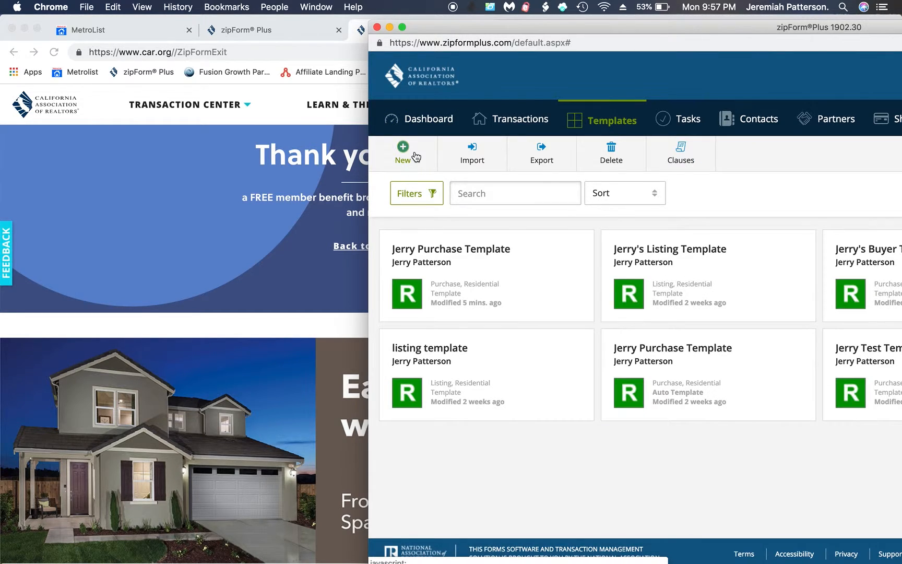
click(413, 121)
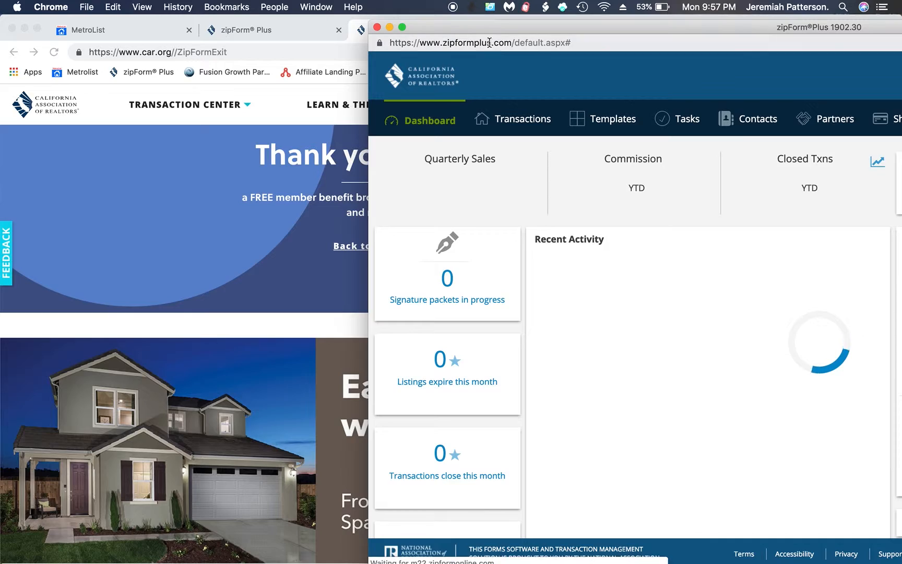
Shift the zipForm window left, show the Transactions list and start a new transaction.
drag(485, 26, 202, 19)
click(239, 118)
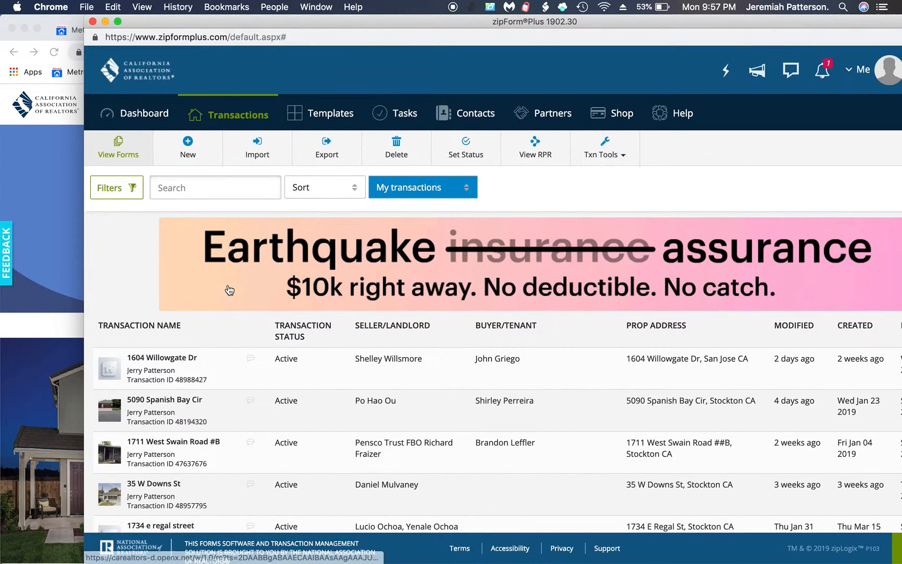
click(183, 142)
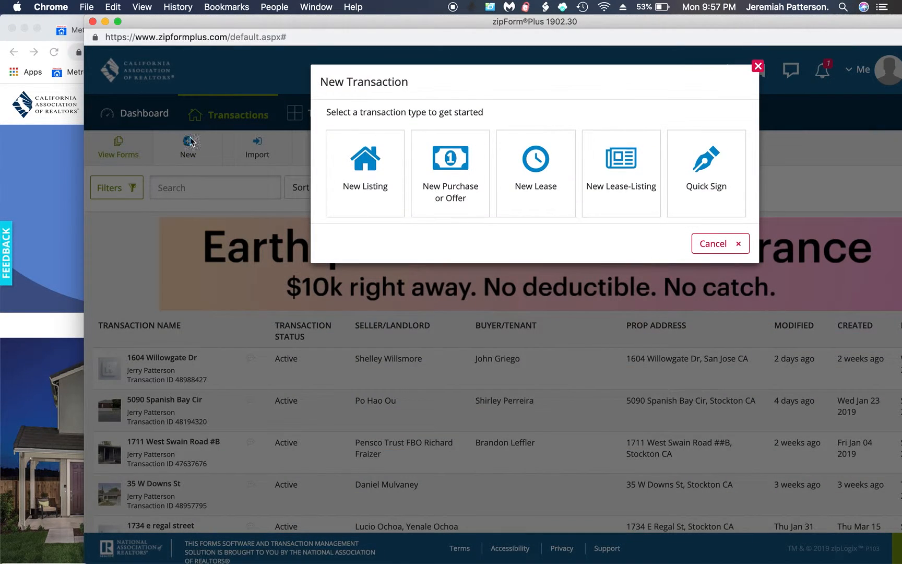
Choose New Purchase or Offer as the transaction type and resize the browser window.
click(454, 184)
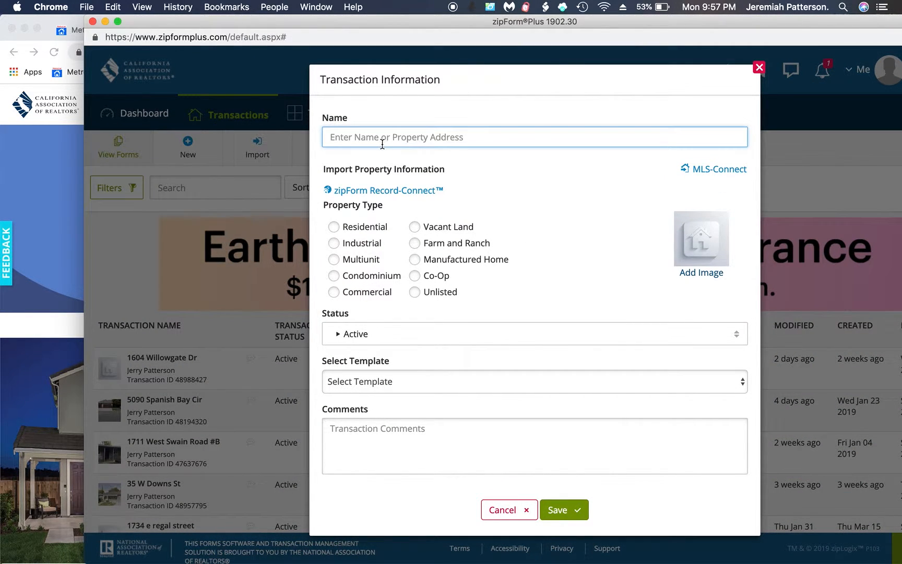
drag(484, 25, 596, 71)
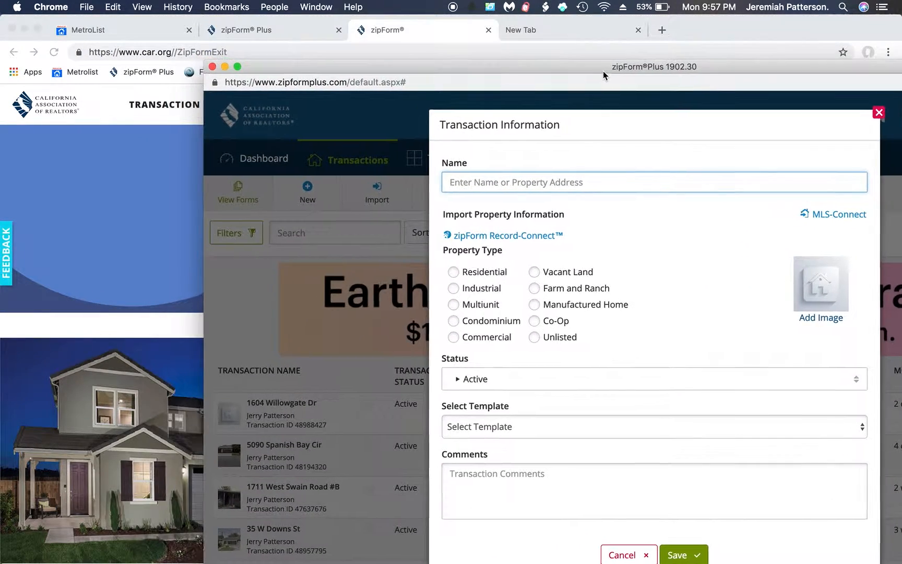
click(772, 32)
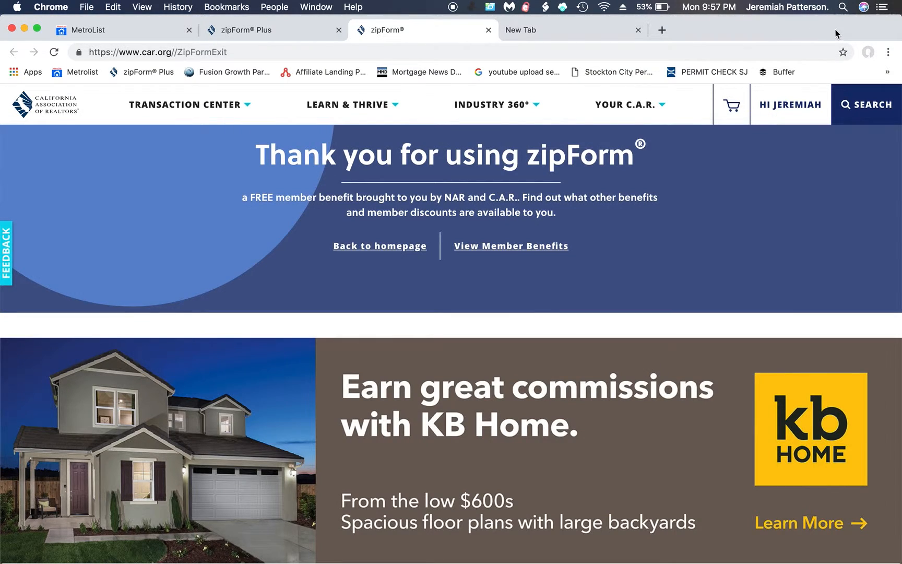
drag(837, 30, 797, 50)
drag(859, 38, 615, 123)
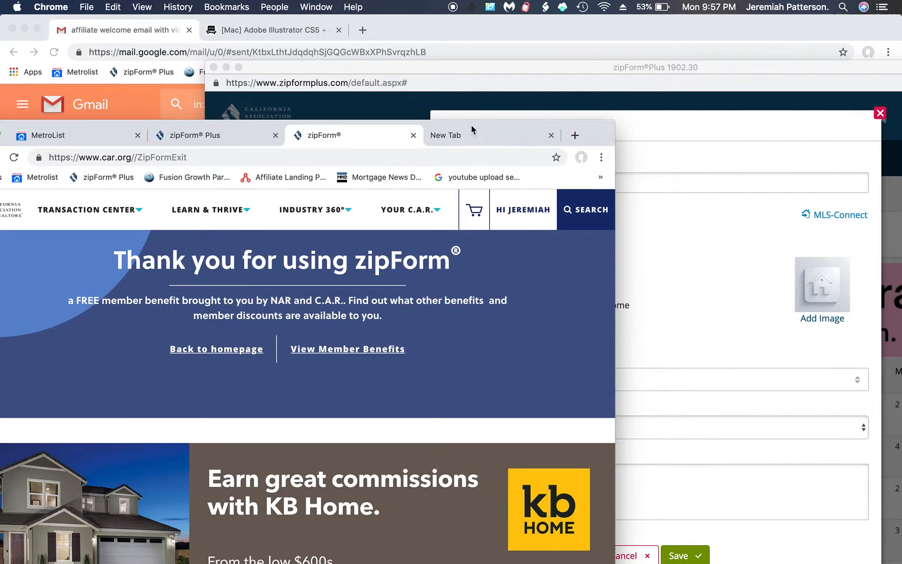
drag(471, 130, 542, 25)
Reposition the zipForm window and show the MetroList listing page in front.
click(766, 120)
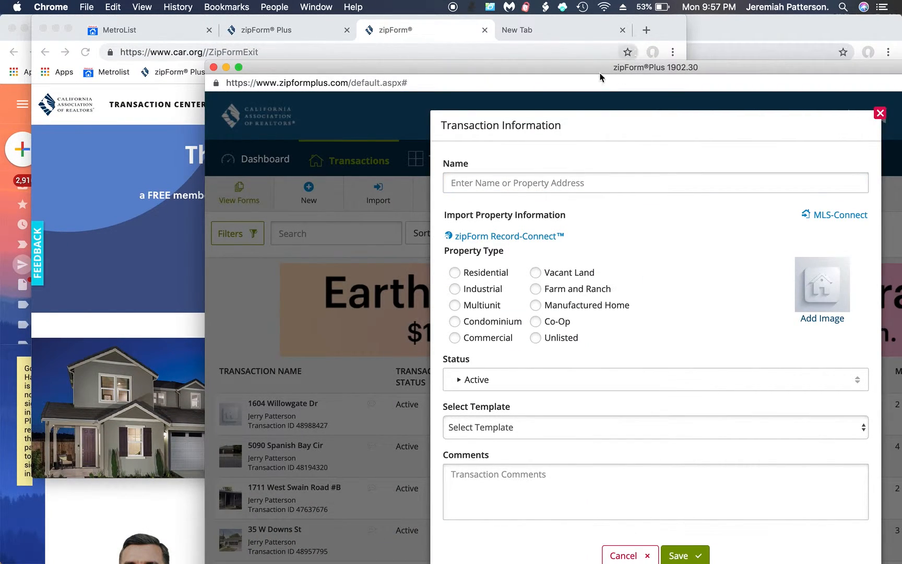
drag(596, 68, 627, 32)
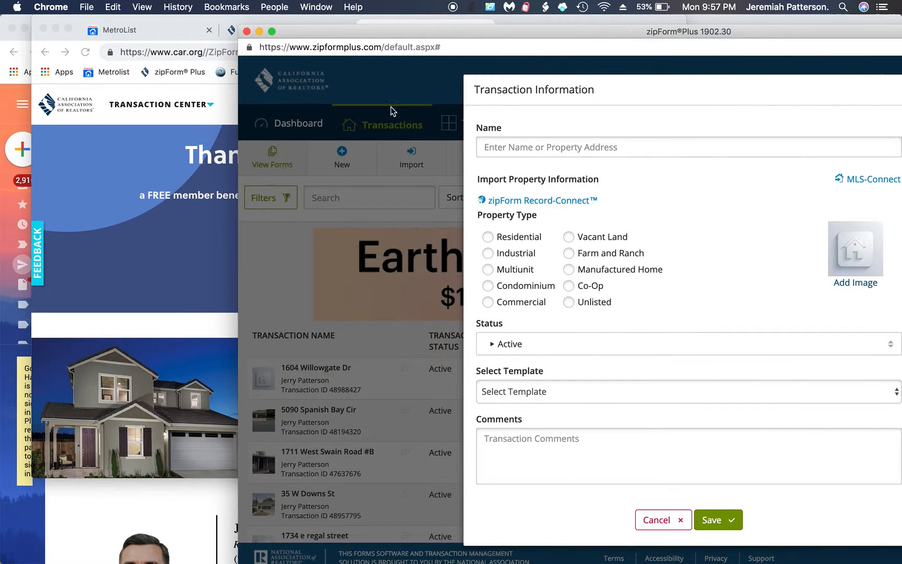
click(177, 189)
click(164, 30)
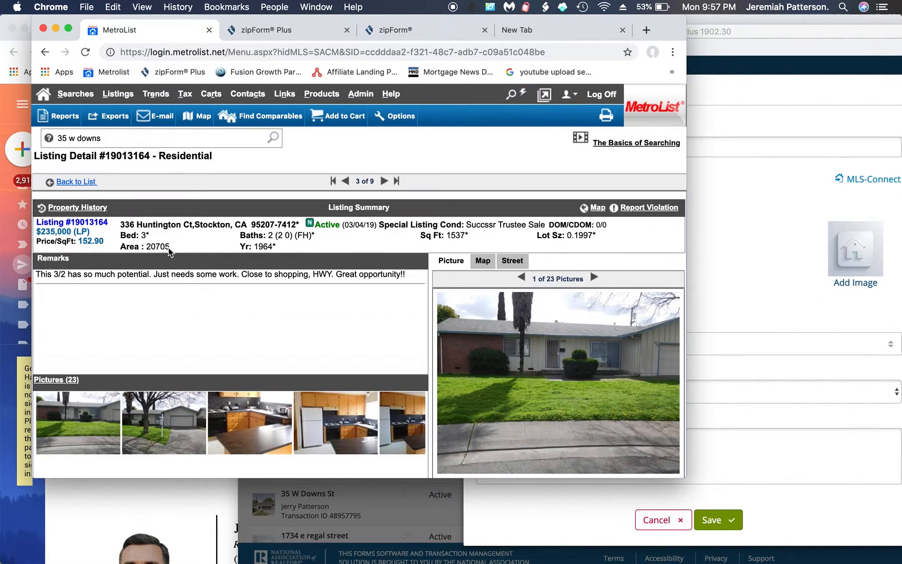
drag(121, 228, 200, 228)
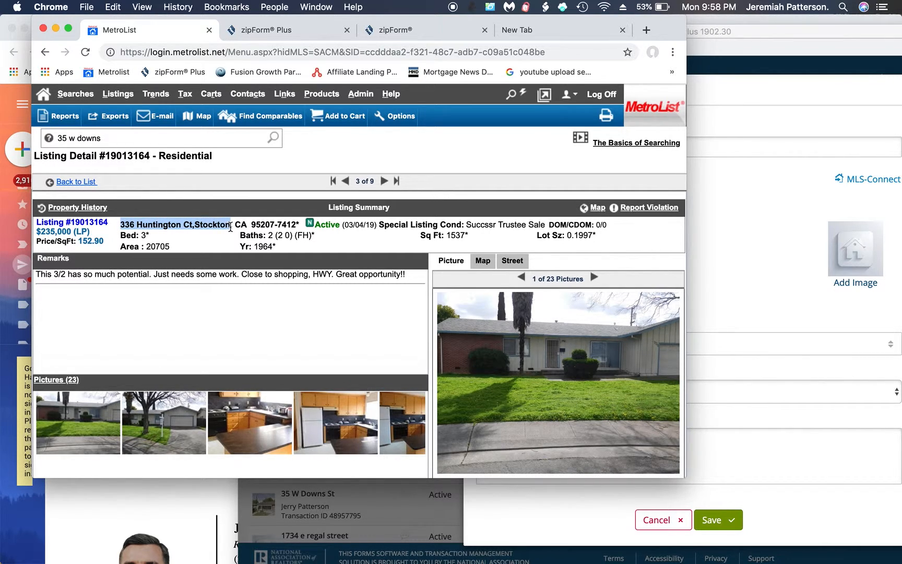
click(746, 249)
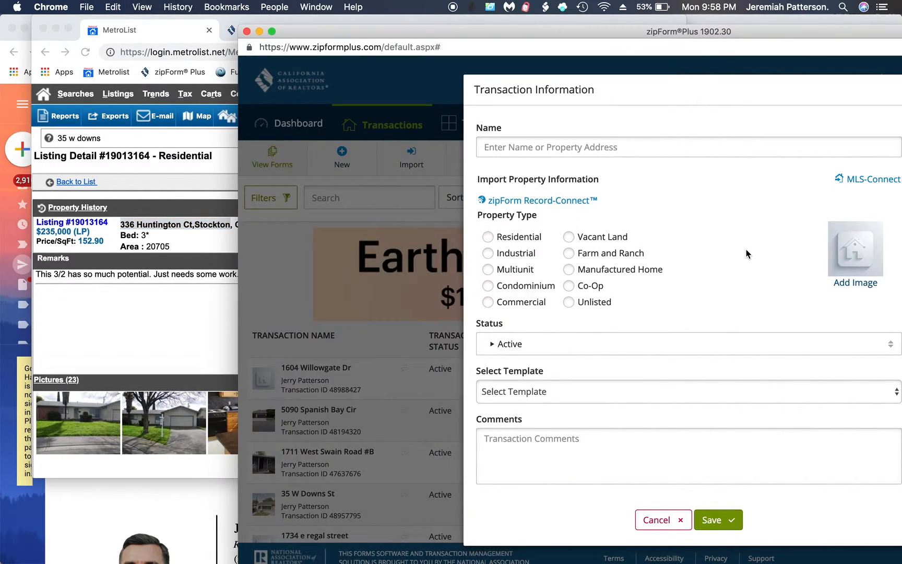
click(531, 149)
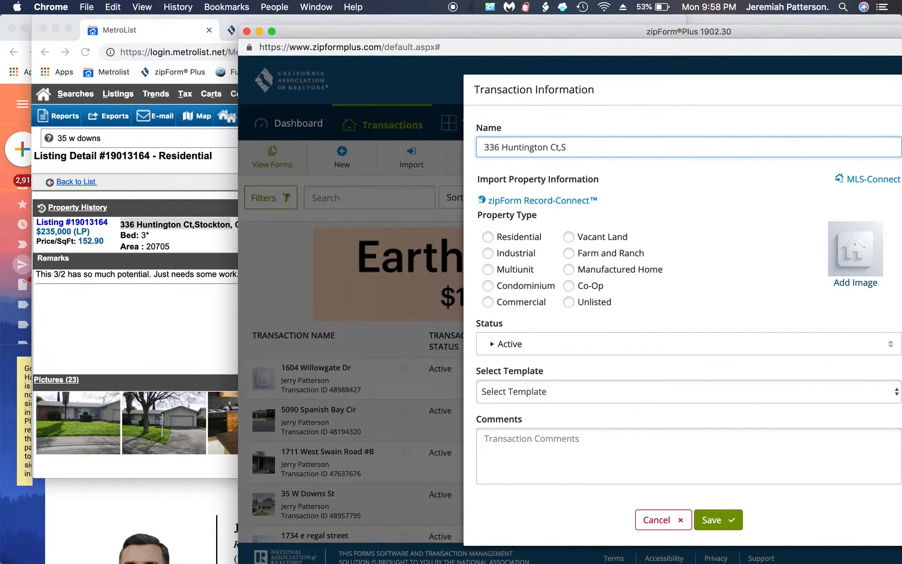
click(576, 169)
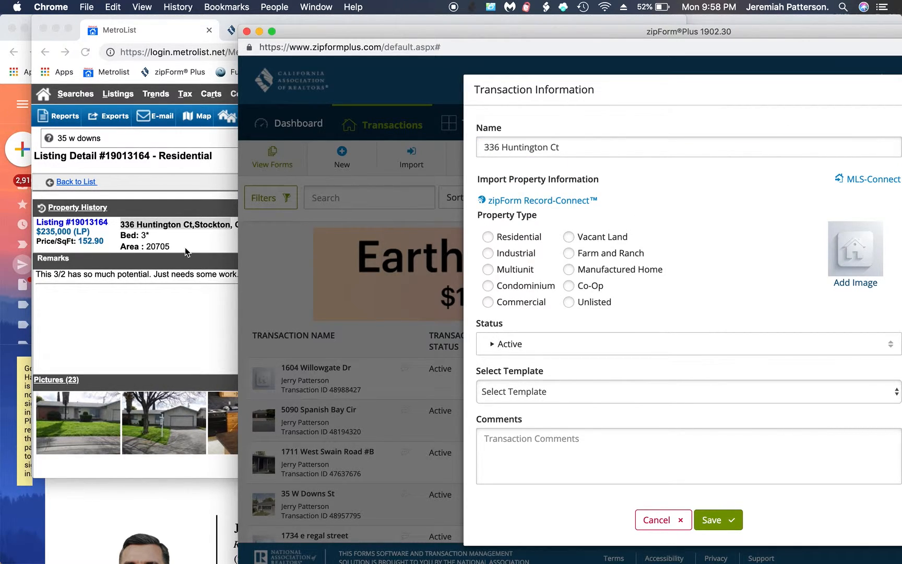
click(74, 228)
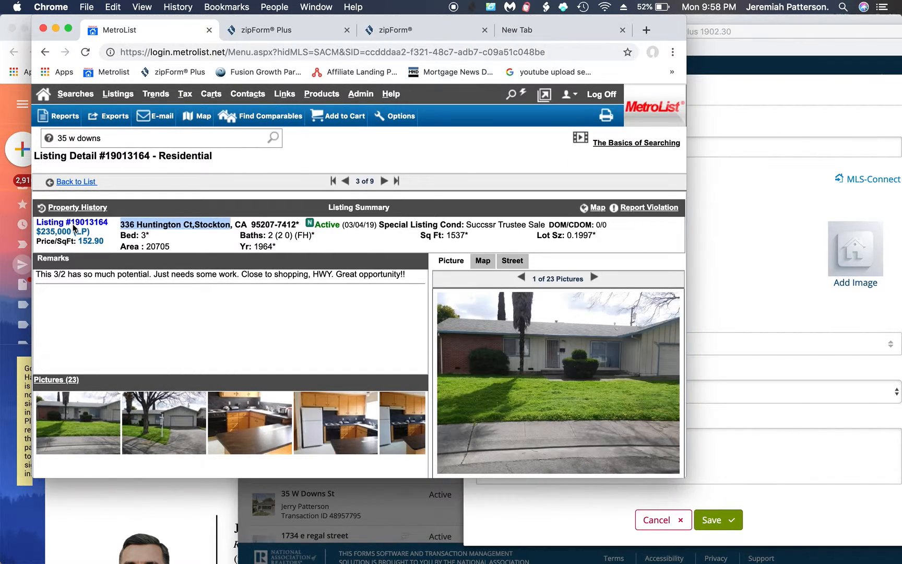
drag(73, 222, 113, 226)
key(super+c)
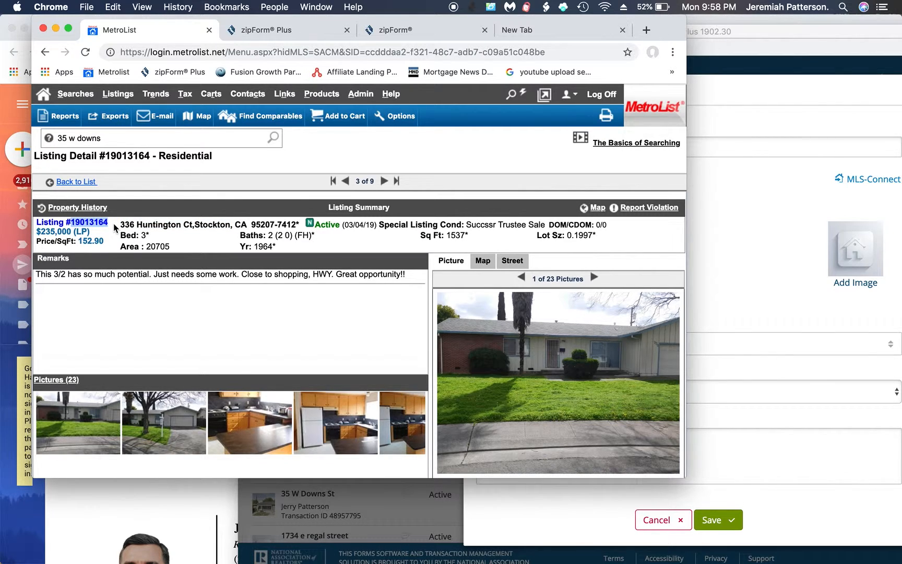
click(734, 191)
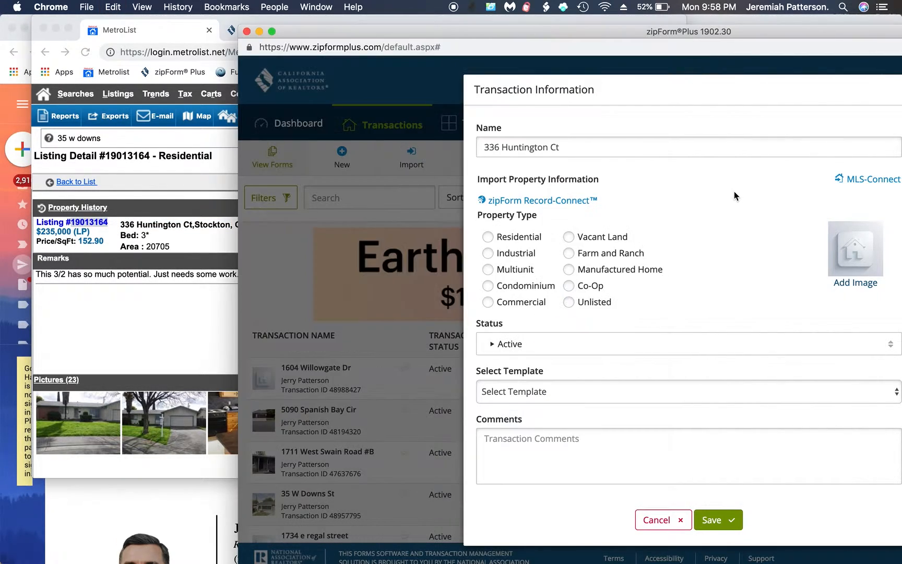
click(867, 179)
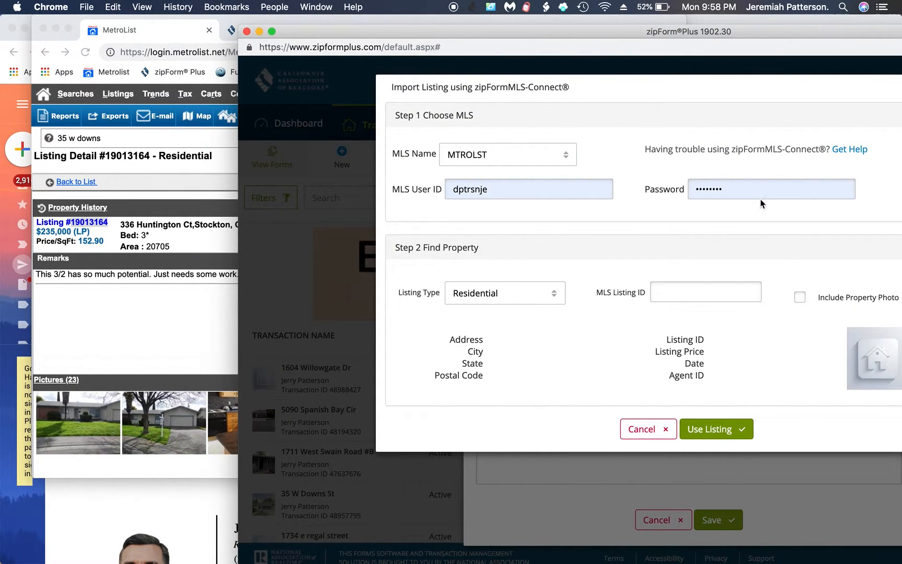
click(670, 285)
key(super+v)
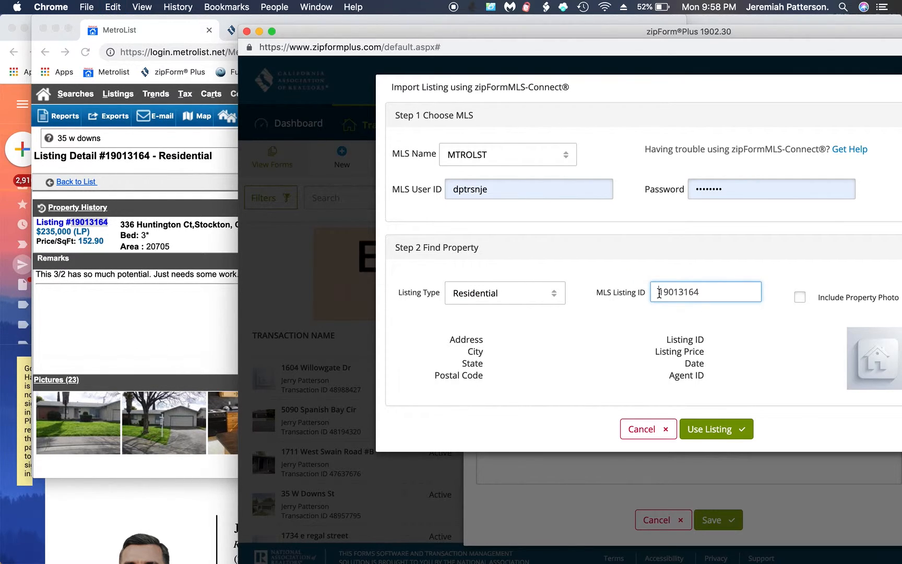
click(796, 300)
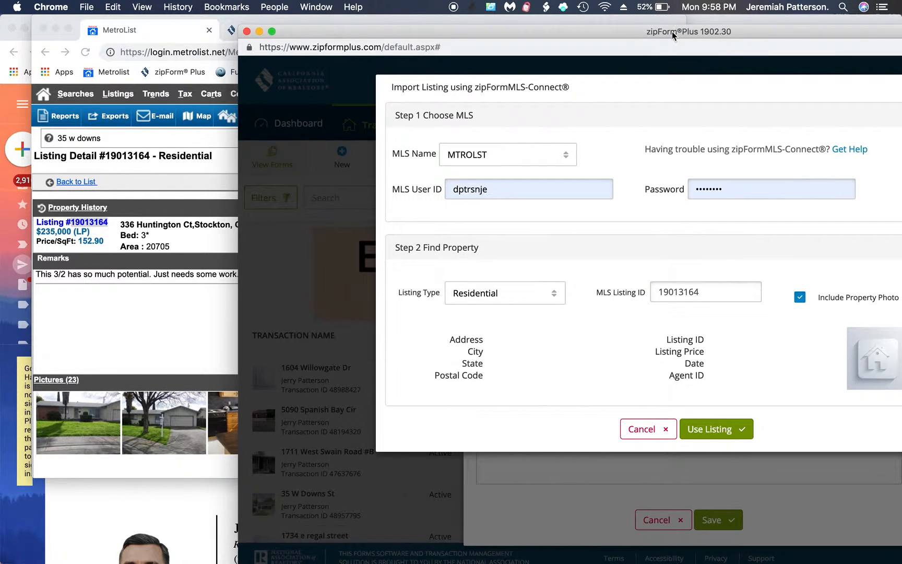
drag(677, 33, 623, 27)
click(866, 292)
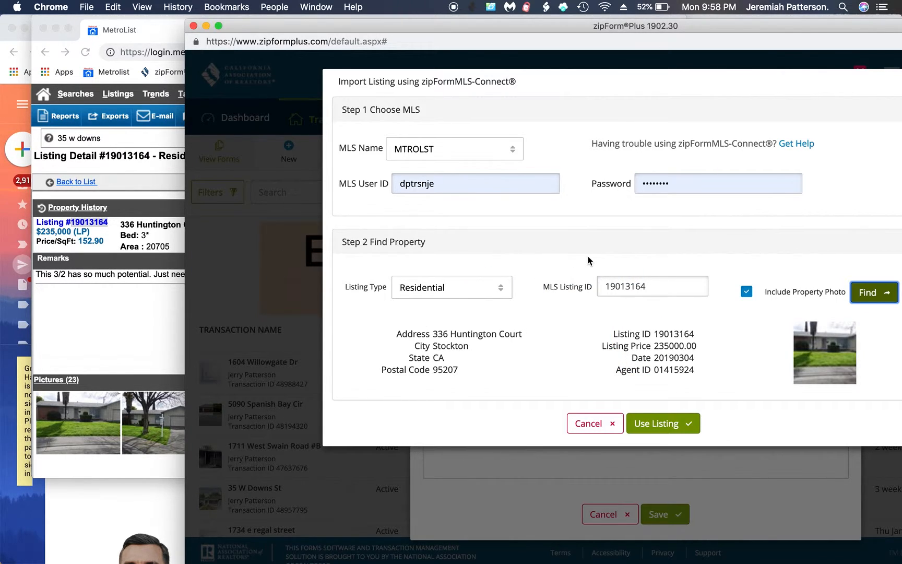
click(663, 423)
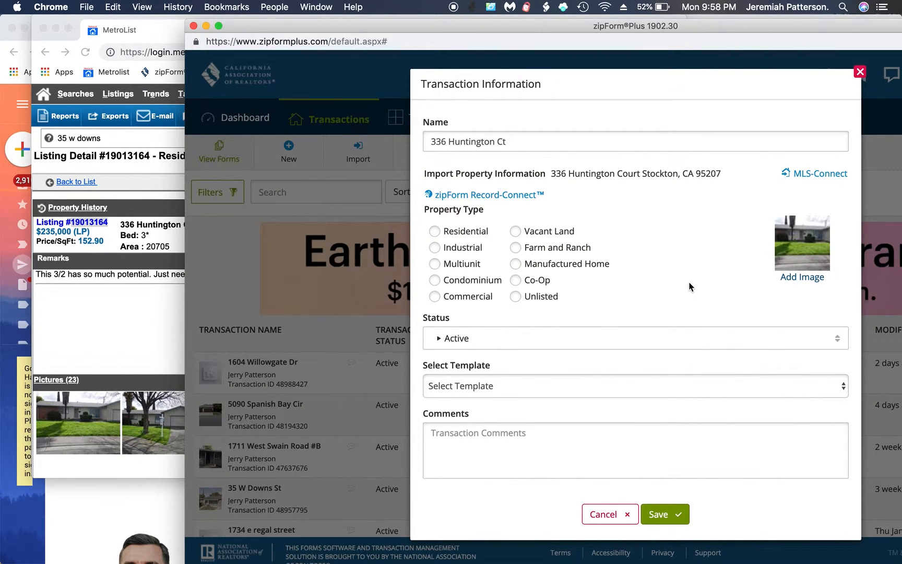
Save the transaction as Residential with the personal purchase template applied.
click(448, 234)
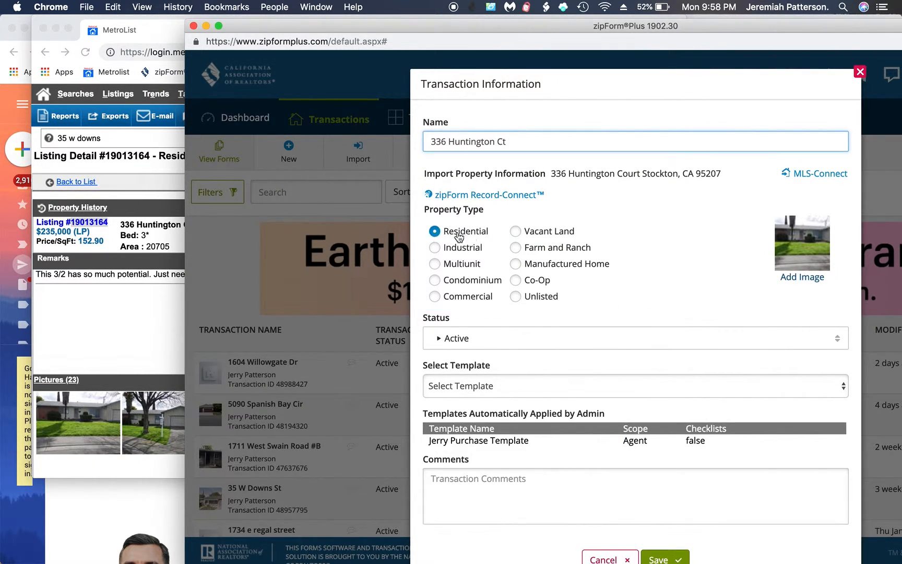
click(552, 385)
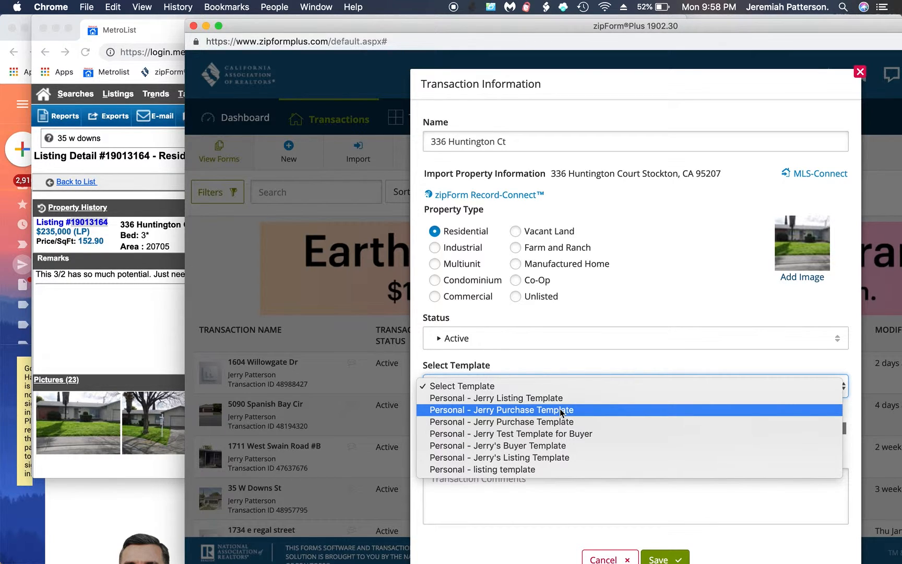
click(561, 410)
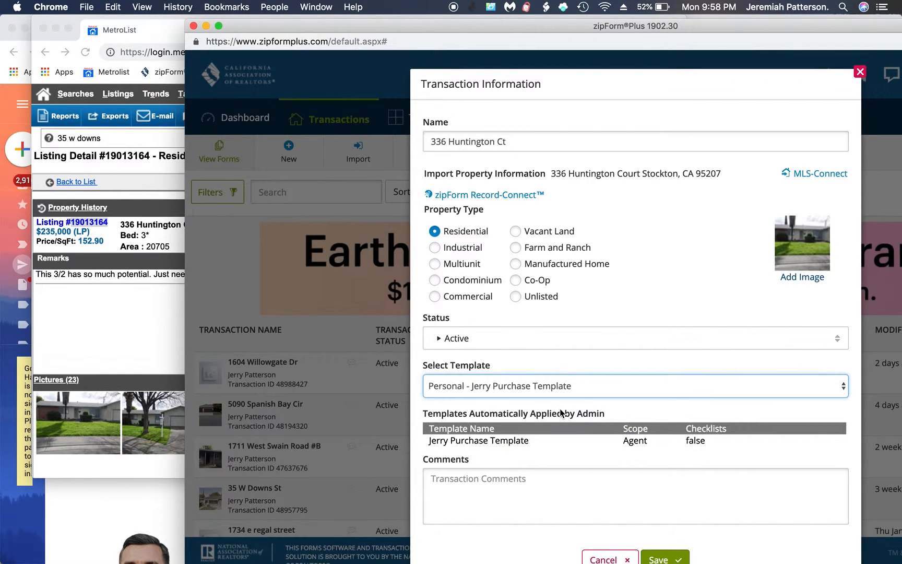
click(659, 557)
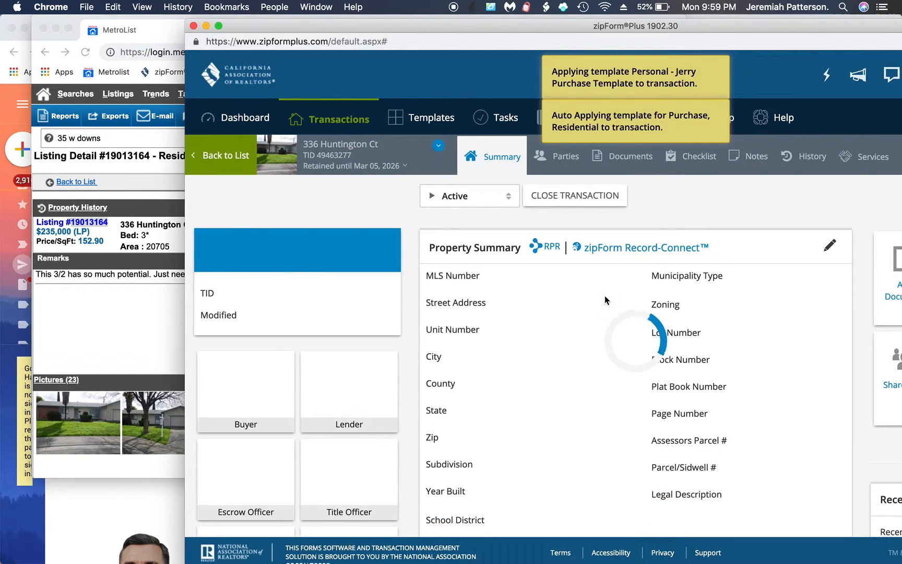
Show the transaction's Documents list and load its template forms into the form editor.
drag(432, 27, 301, 23)
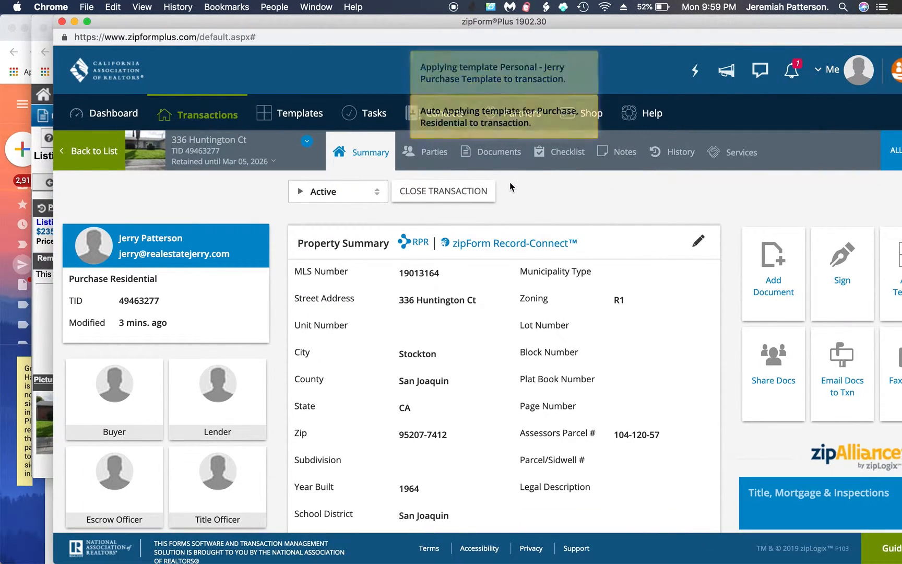
click(498, 161)
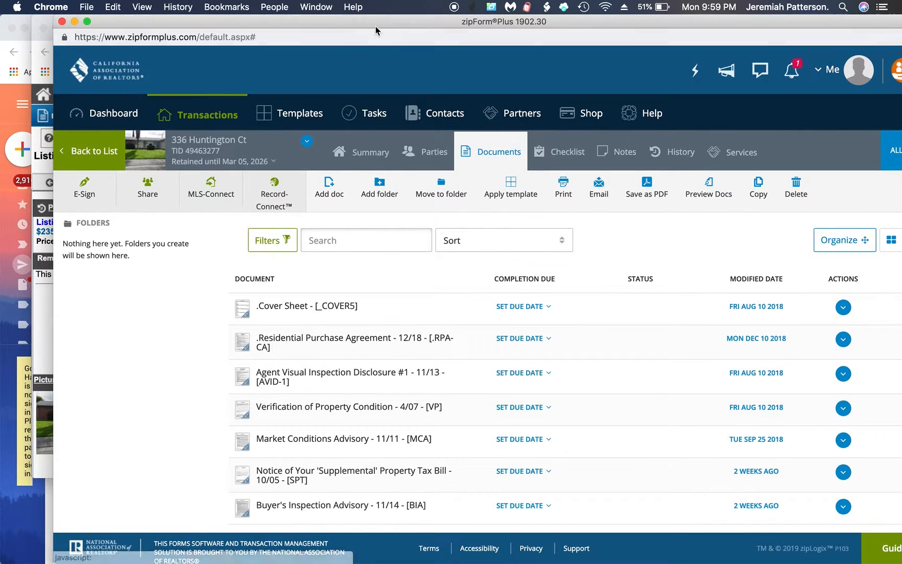
drag(375, 23, 320, 24)
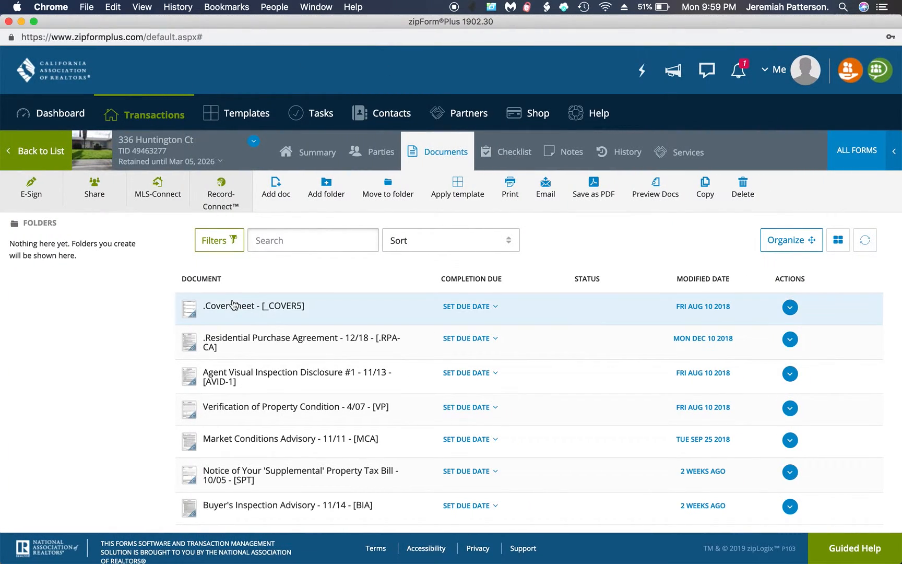
click(245, 338)
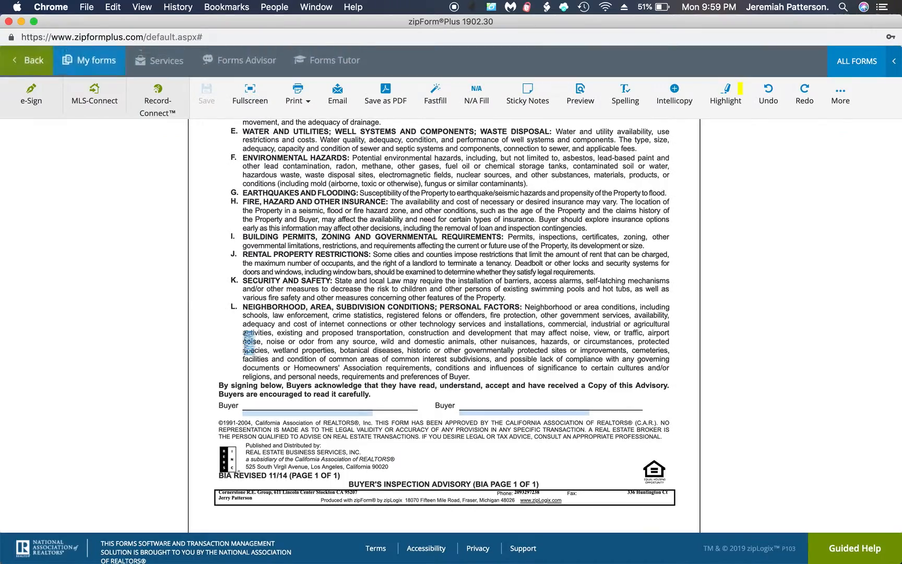
Review the AD, PRBS, Wire Fraud and RPA-CA forms, then return to the Transactions list.
scroll(244, 333, up, 20)
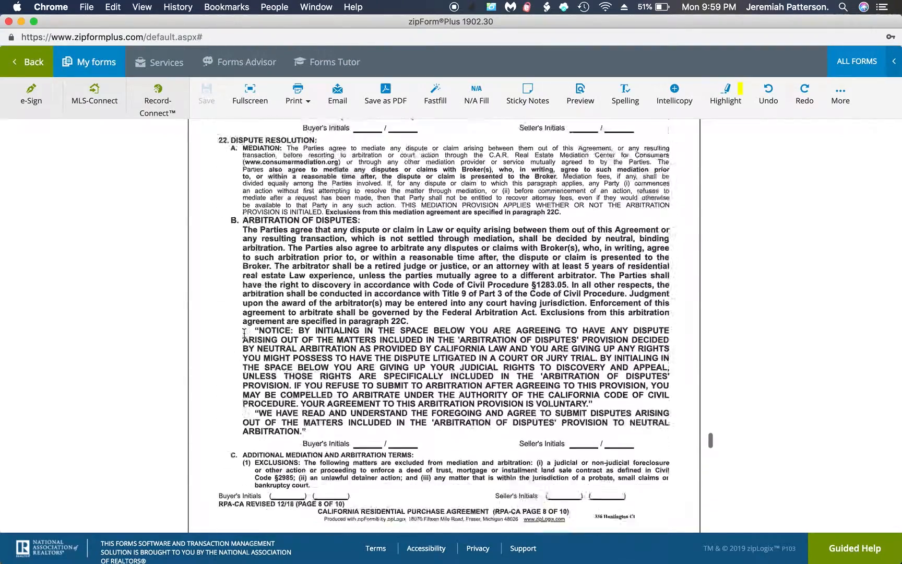
scroll(243, 333, up, 20)
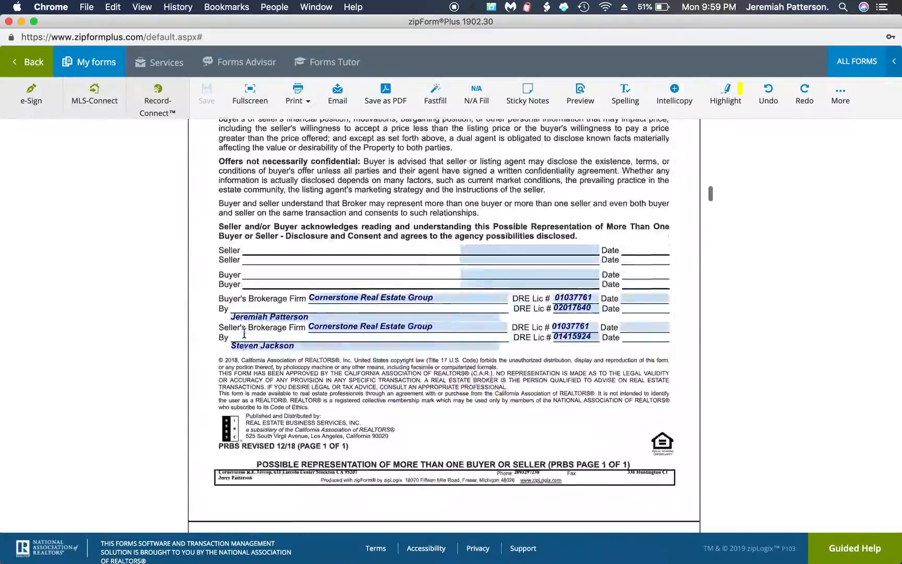
scroll(306, 313, down, 10)
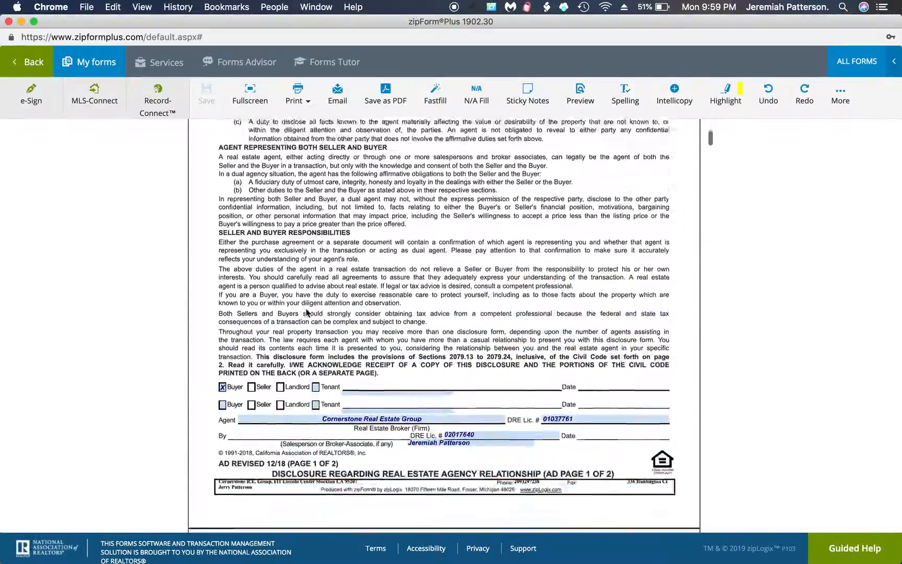
scroll(306, 308, down, 1)
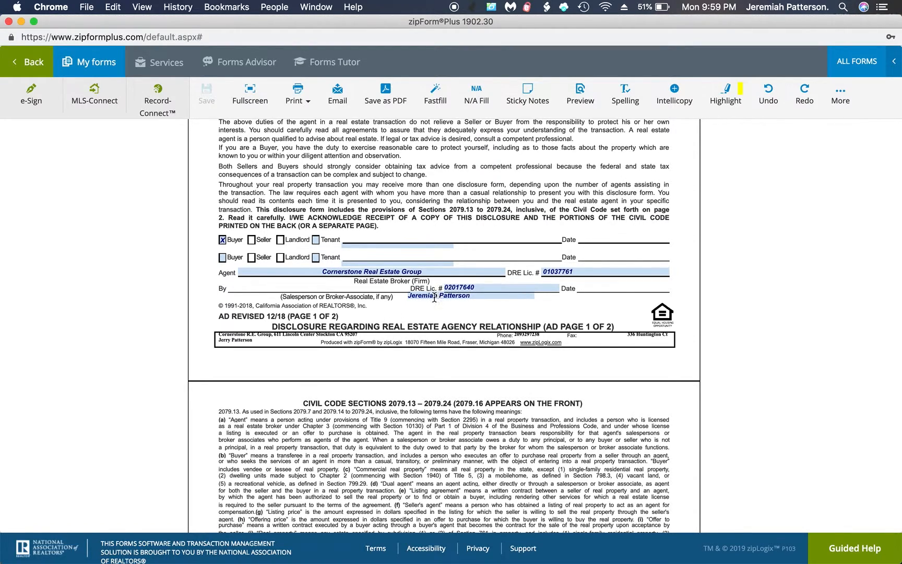
scroll(417, 343, down, 15)
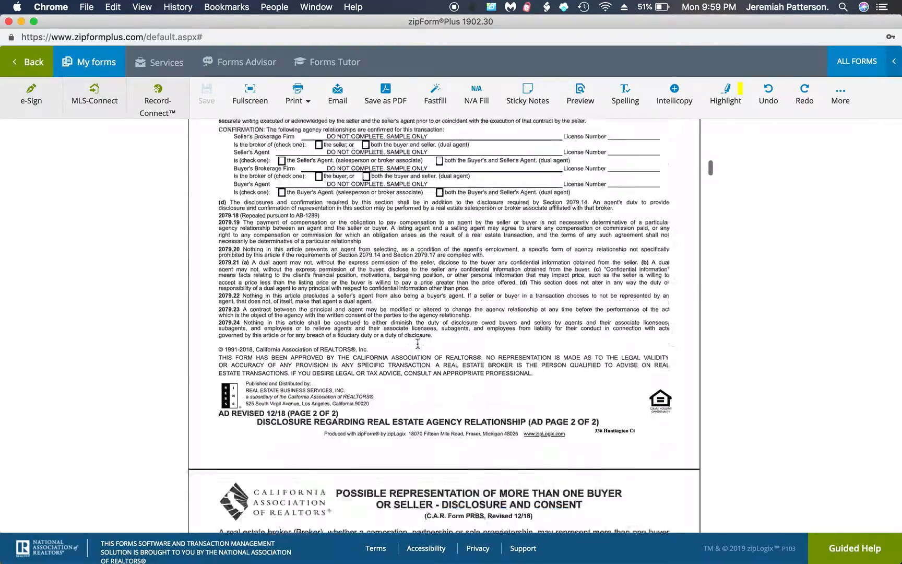
scroll(417, 343, down, 10)
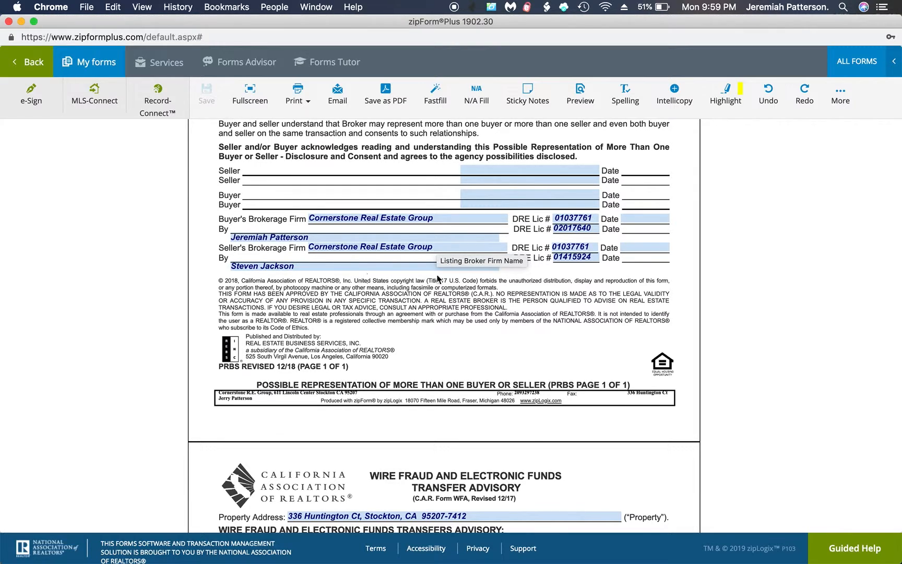
scroll(571, 263, down, 5)
scroll(572, 267, down, 2)
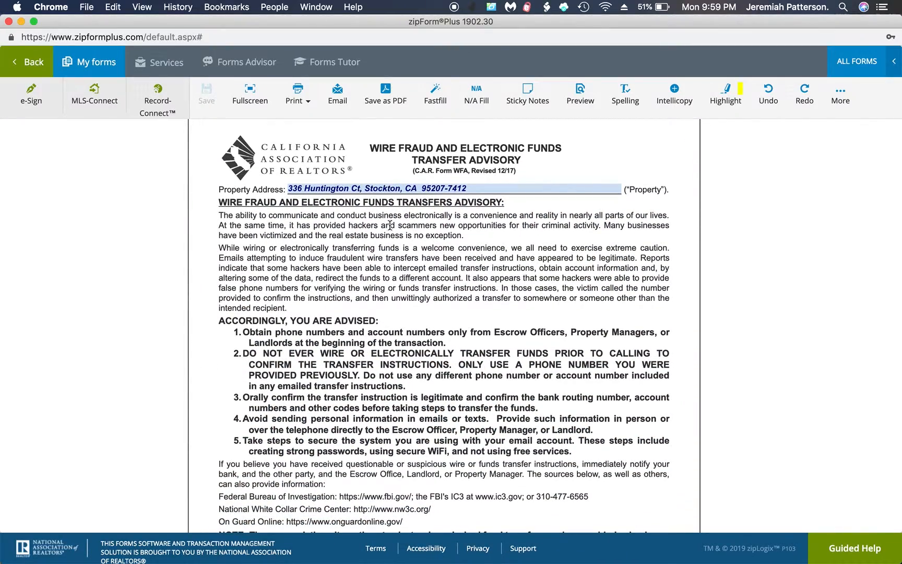
scroll(397, 266, down, 14)
scroll(396, 266, down, 1)
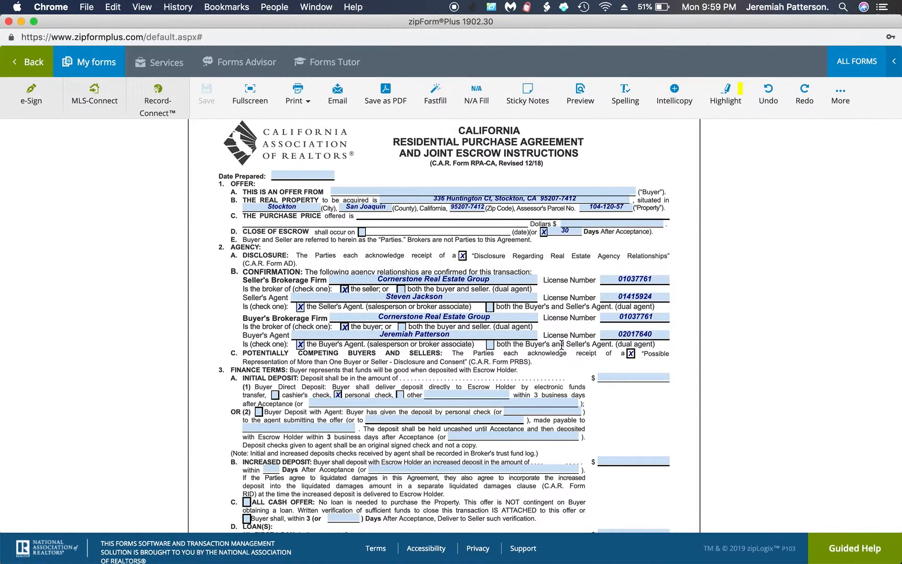
scroll(561, 345, down, 2)
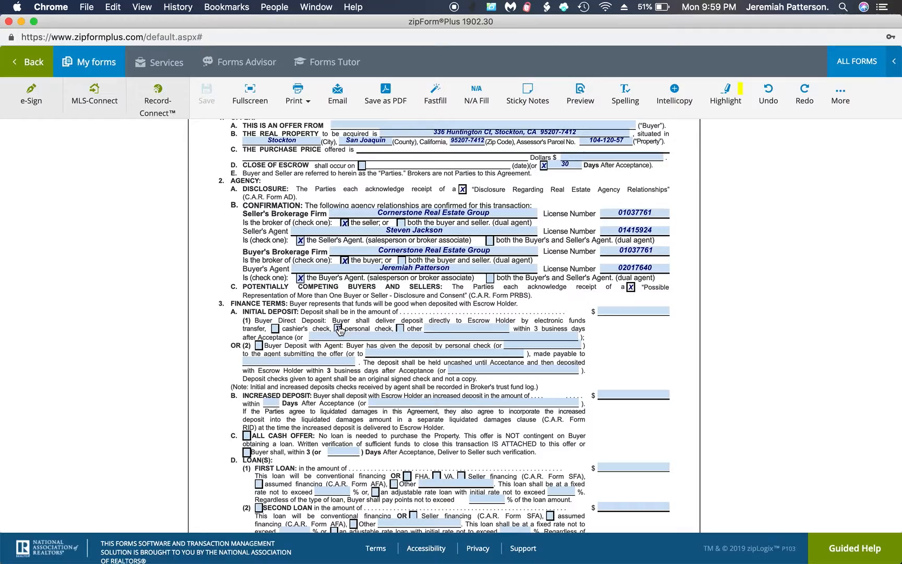
scroll(352, 377, down, 20)
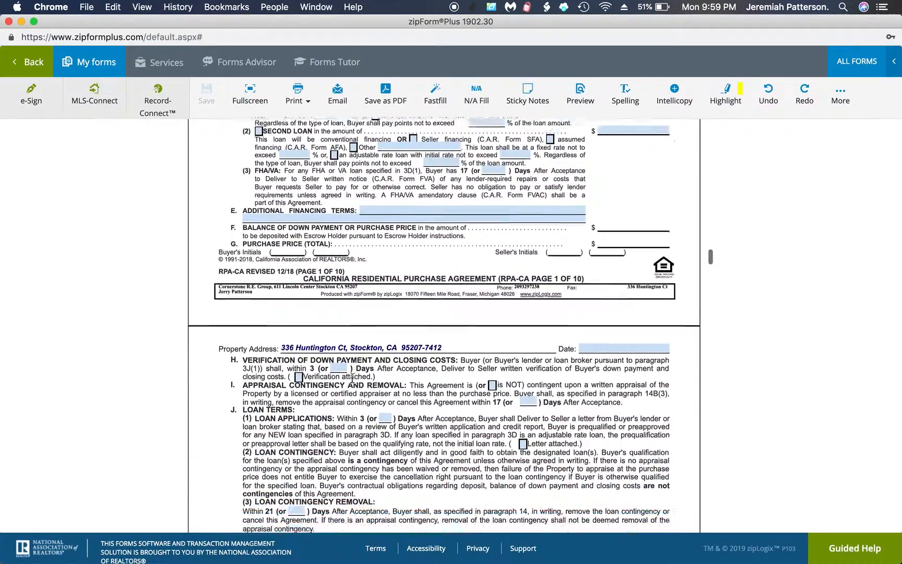
scroll(351, 378, down, 10)
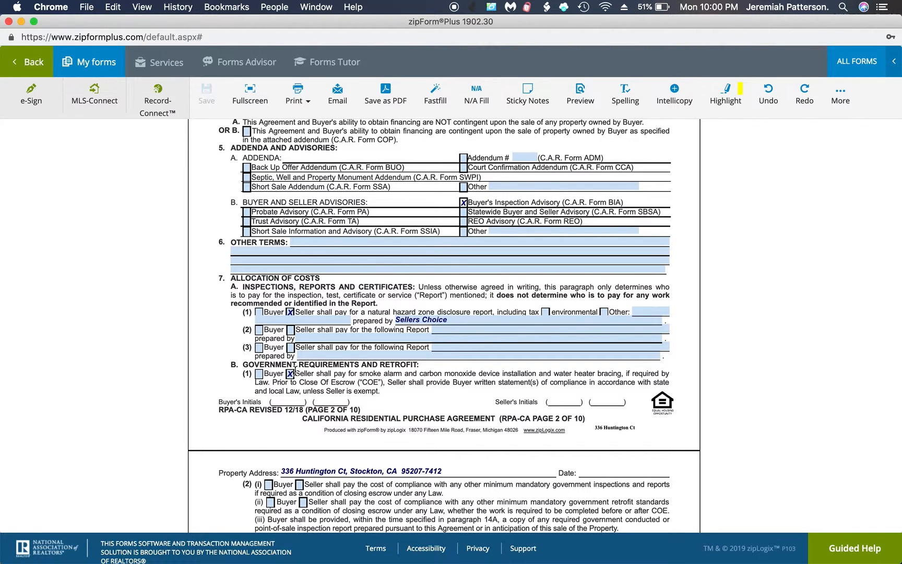
scroll(323, 383, down, 8)
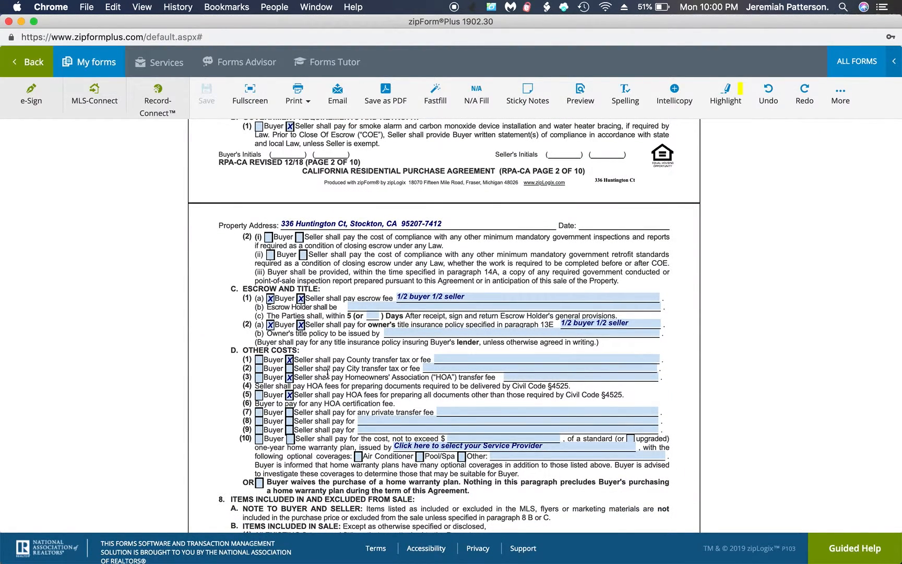
click(32, 65)
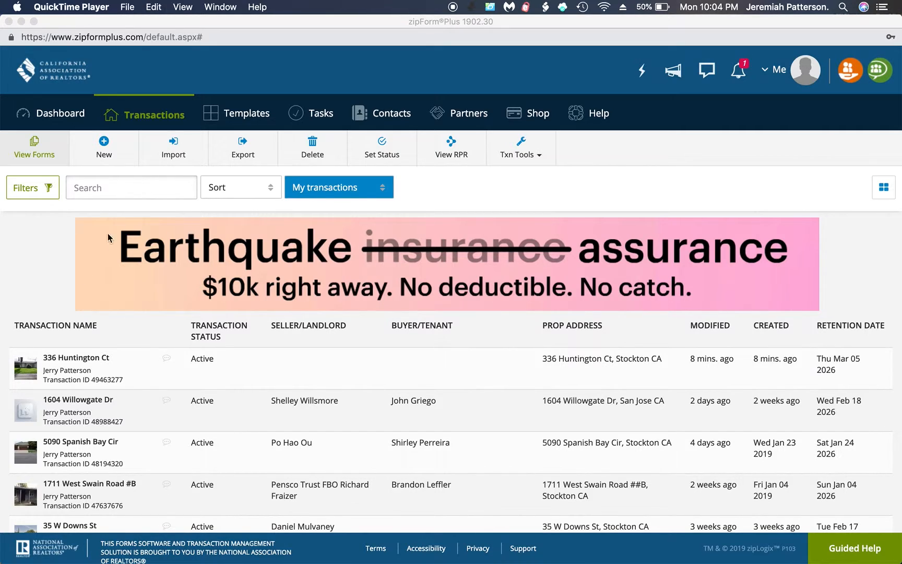
Open 'Purchase Template NEW' from the Templates list to its Documents page.
click(238, 119)
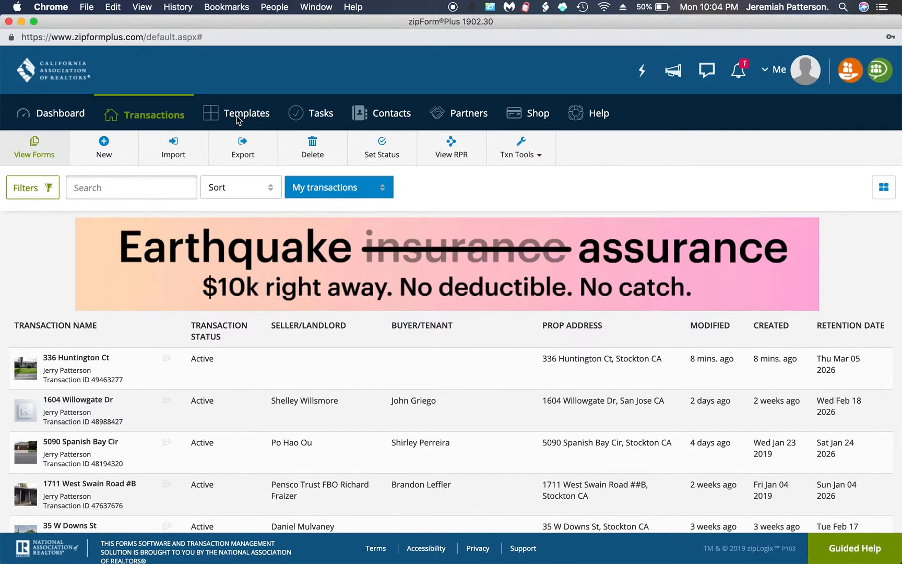
click(237, 119)
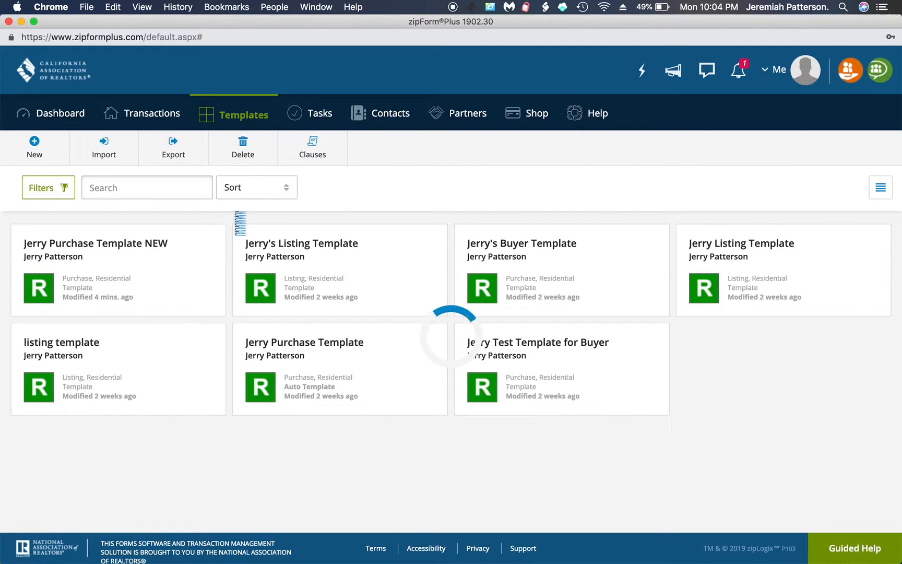
click(188, 268)
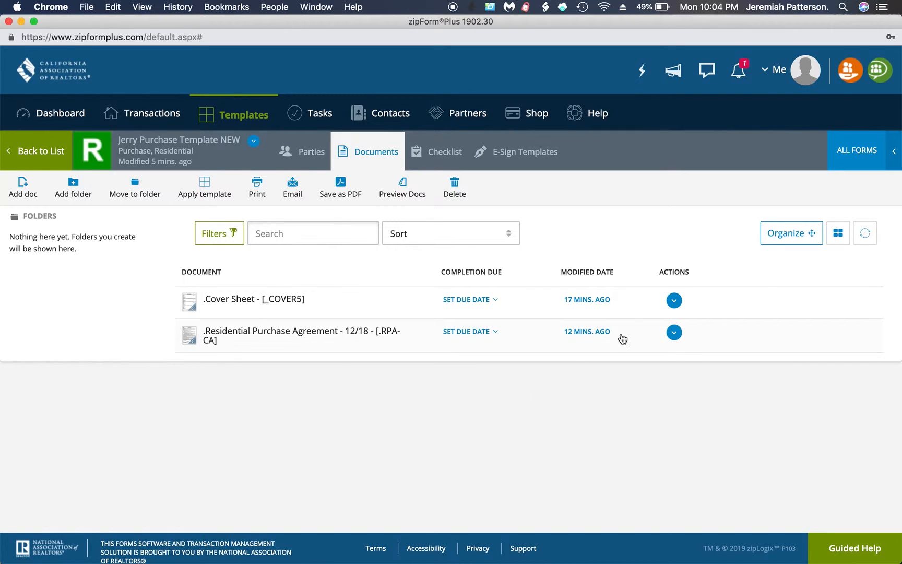
Add Agent Visual Inspection Disclosure and the Supplemental Property Tax Bill notice to the template.
click(854, 154)
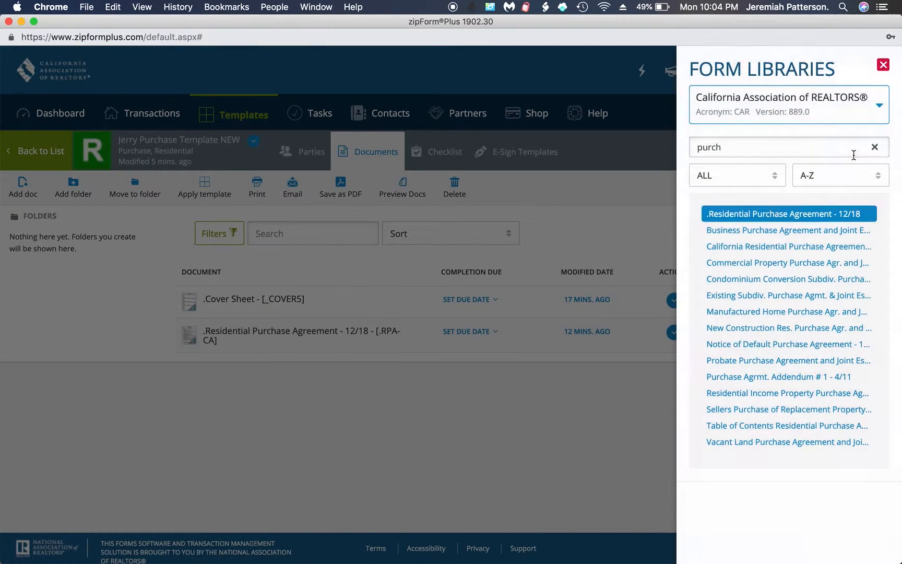
double_click(752, 150)
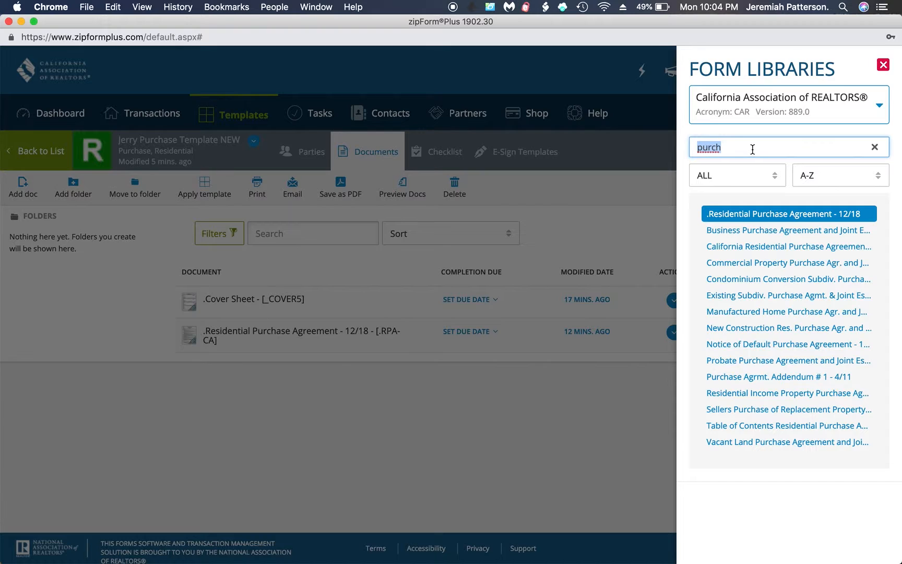
text(AVID)
click(751, 214)
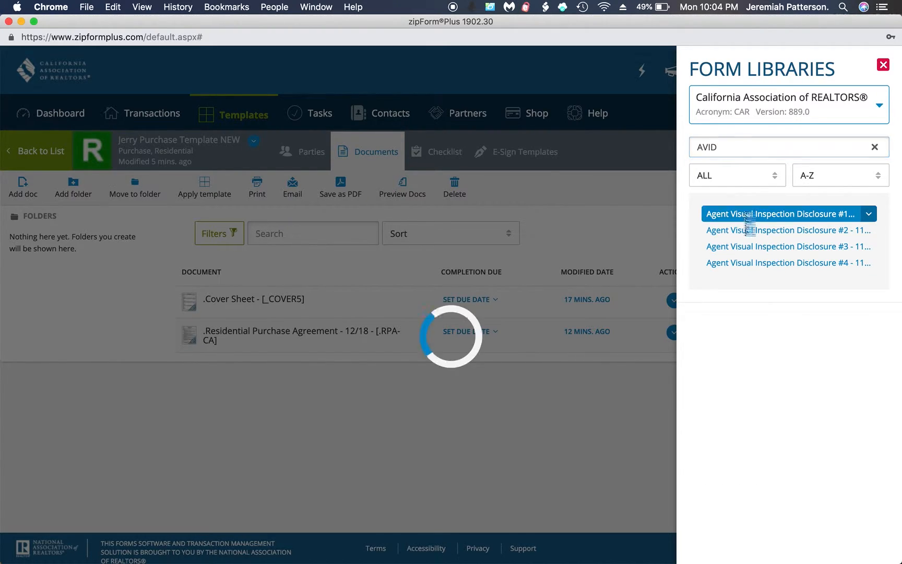
double_click(720, 148)
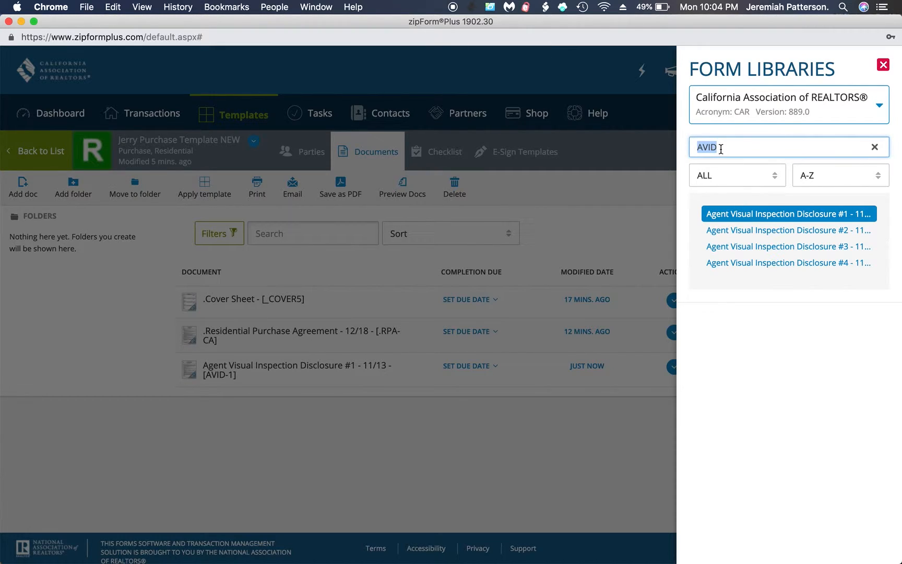
text(SPT)
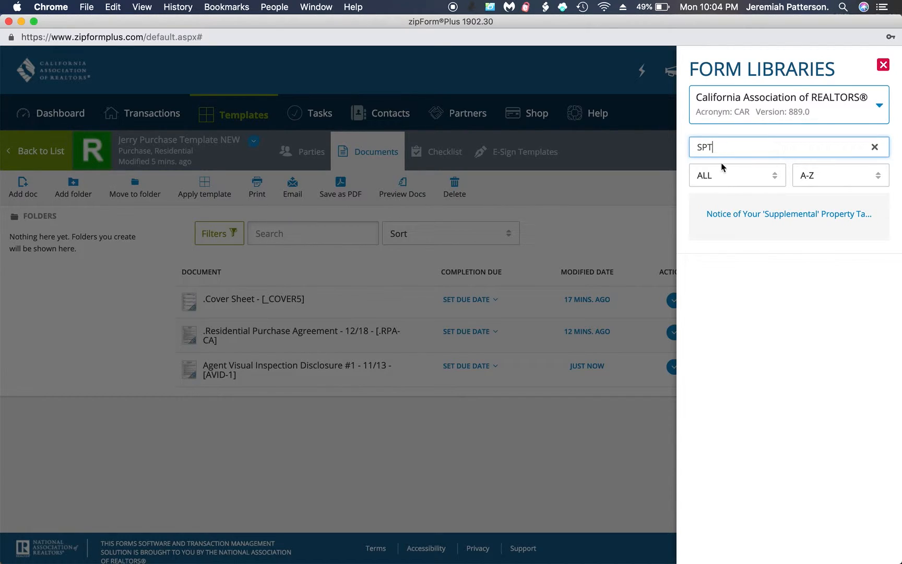
click(739, 212)
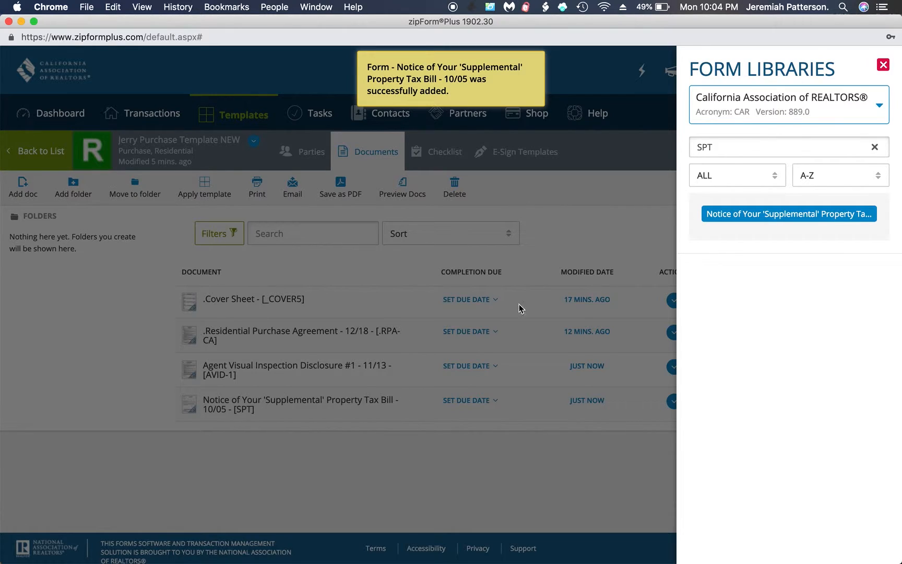
Add Verification of Property Condition, Market Conditions Advisory and Buyer's Inspection Advisory, then return to the templates list.
double_click(718, 150)
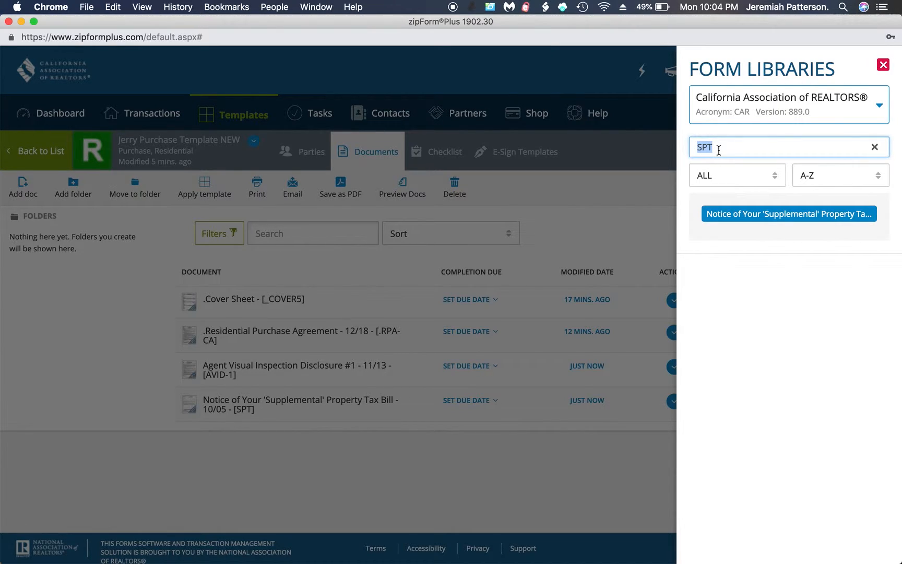
text(VP)
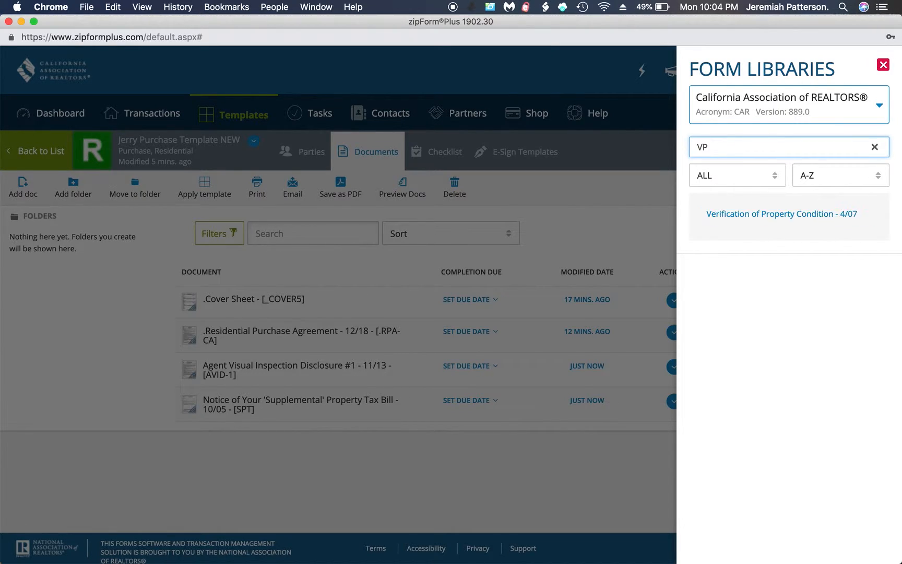
click(725, 215)
double_click(705, 147)
text(MCA)
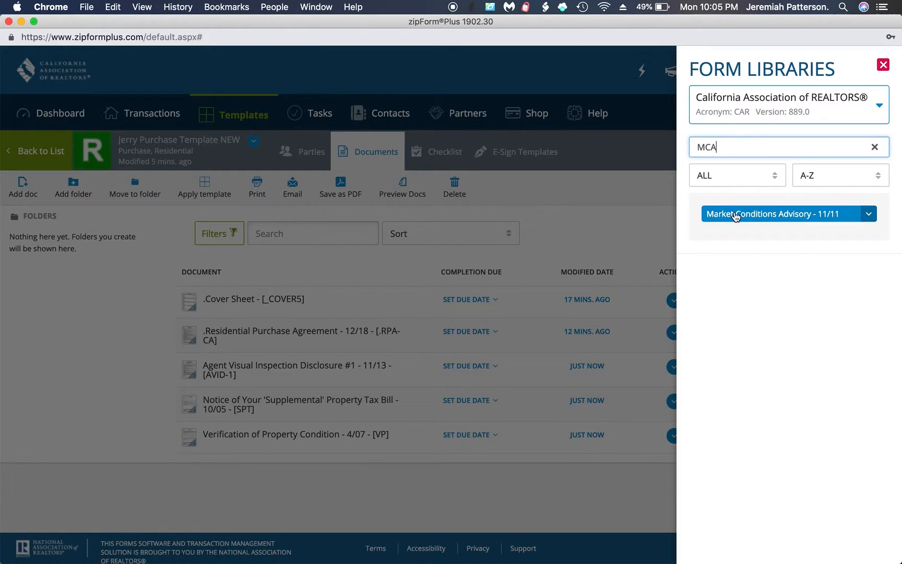
click(734, 212)
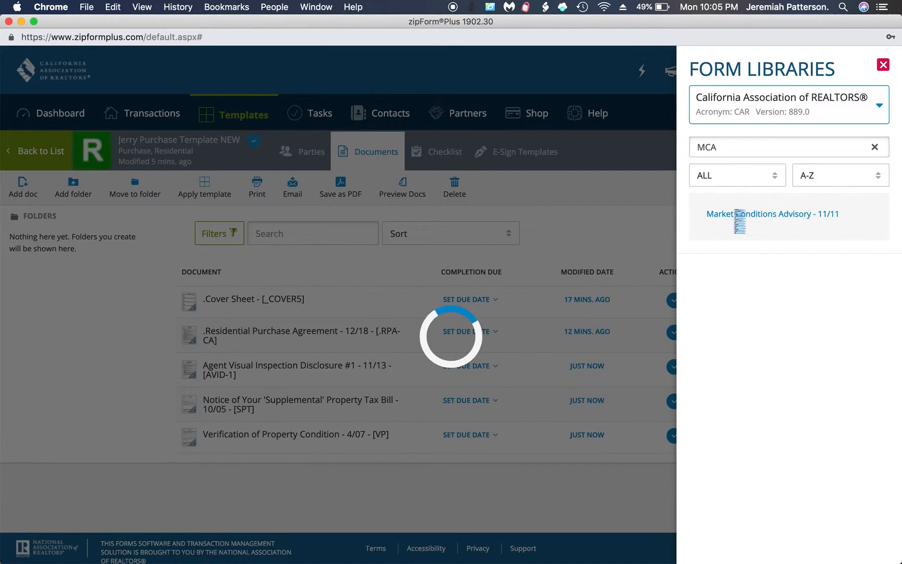
double_click(720, 149)
text(BIA)
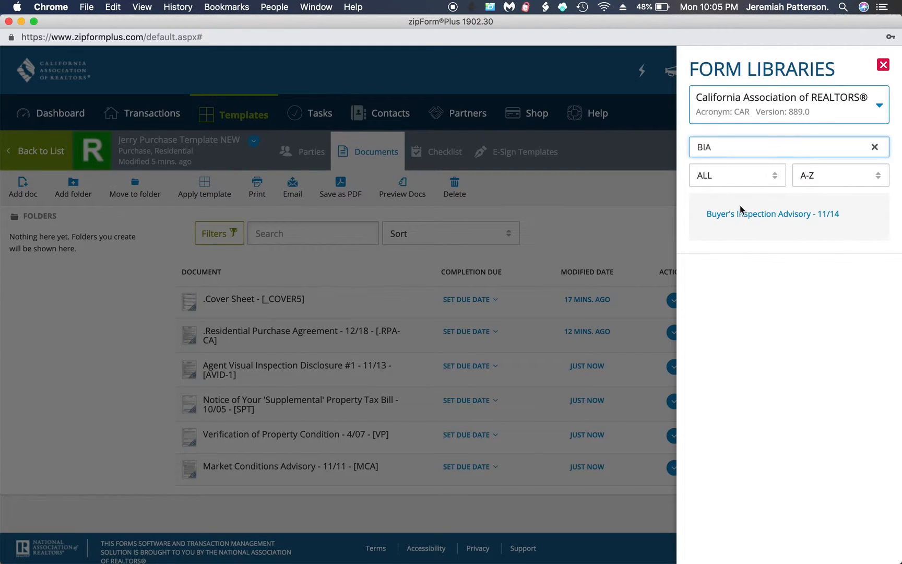
click(740, 211)
click(638, 240)
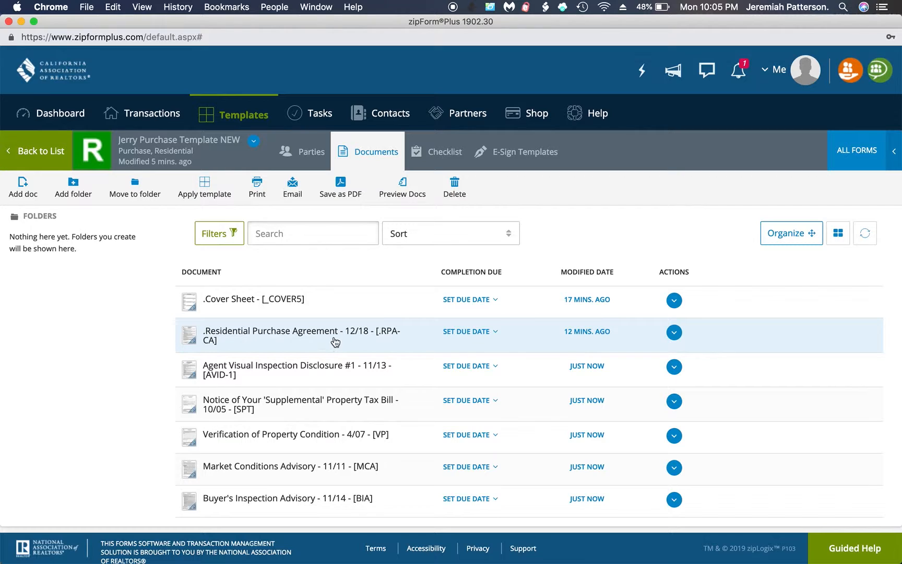
click(50, 159)
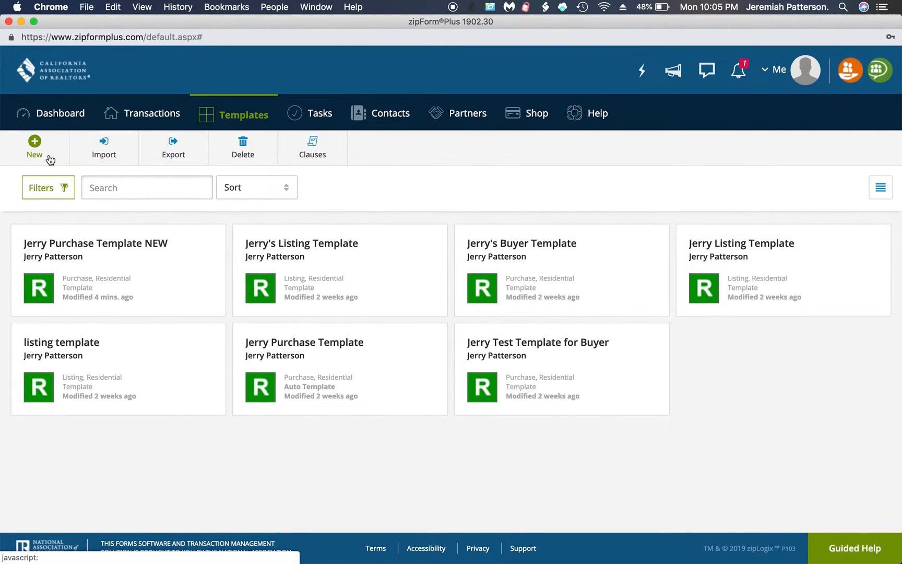